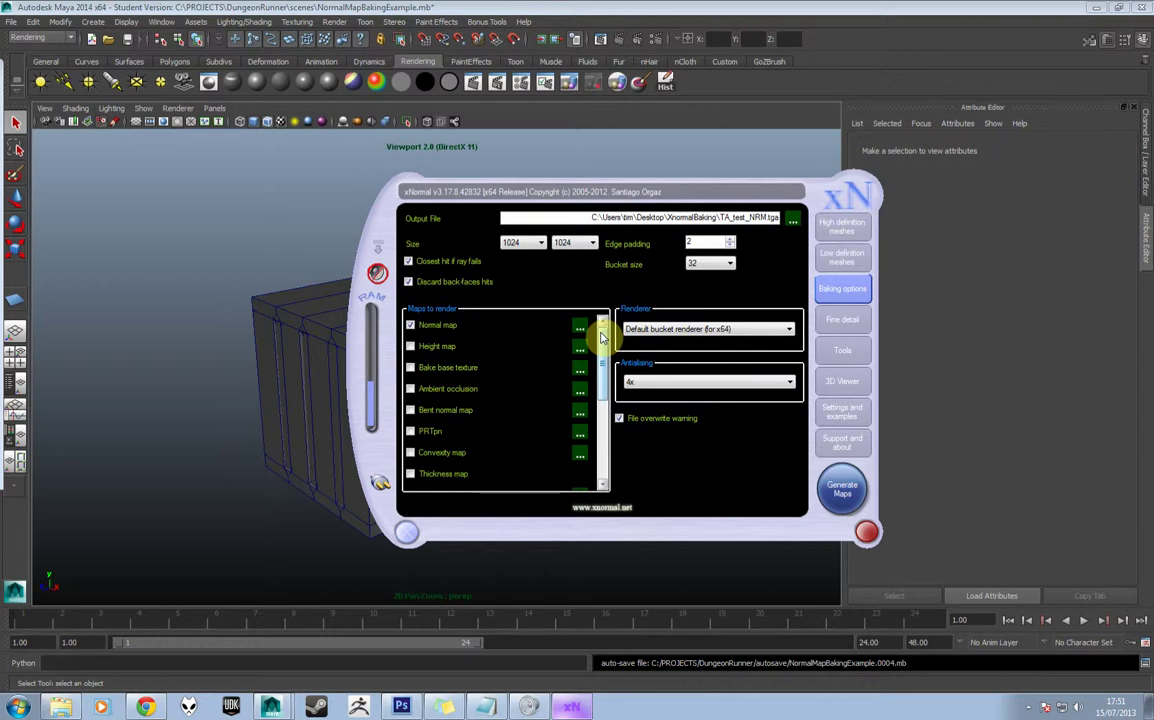
In xNormal's Maps to render, swap Normal map for Ambient occlusion
left_click_drag(556, 187, 604, 164)
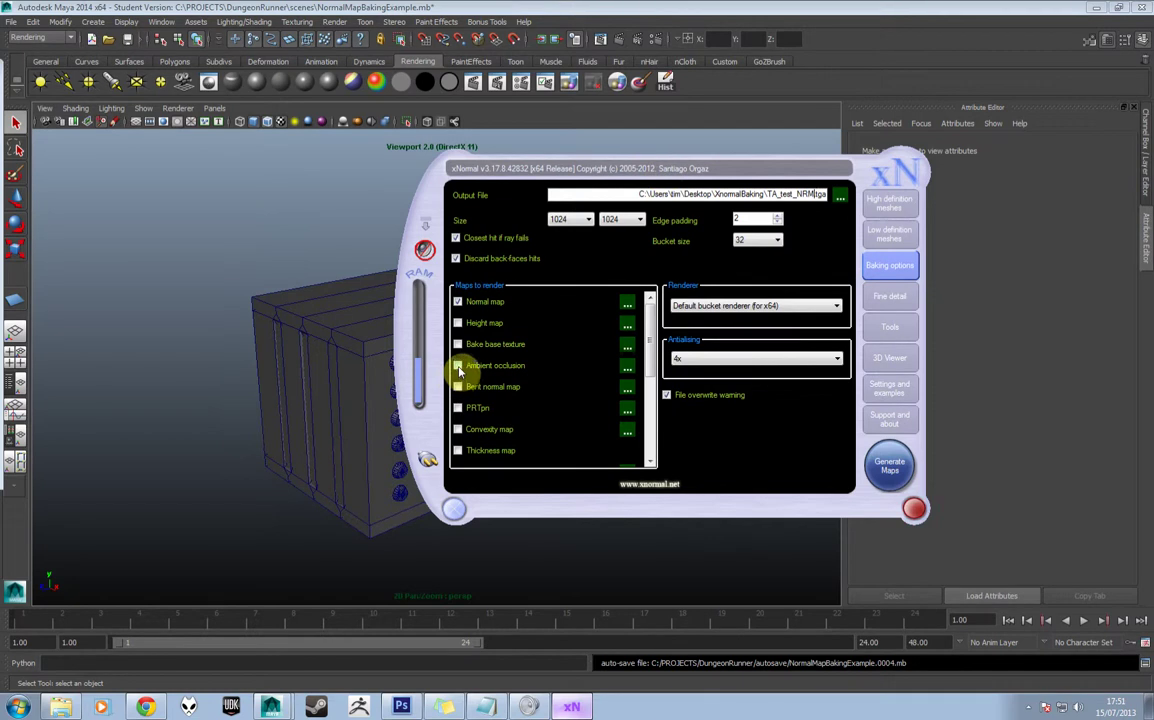
left_click(459, 302)
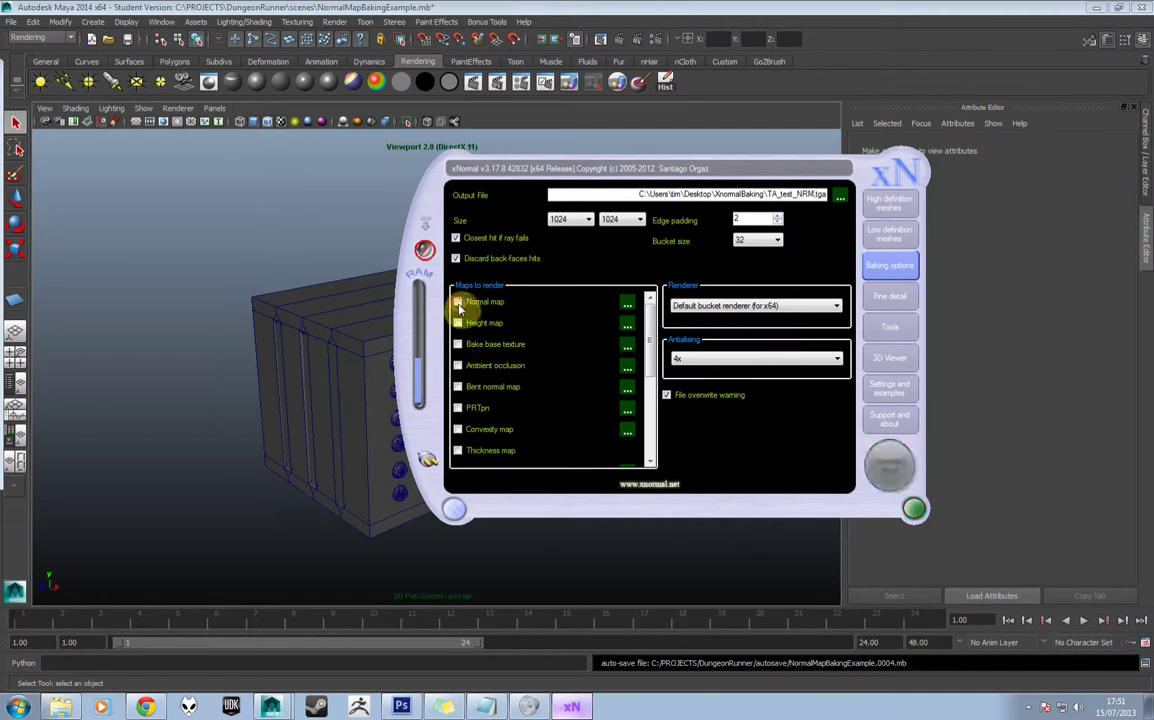
left_click(480, 367)
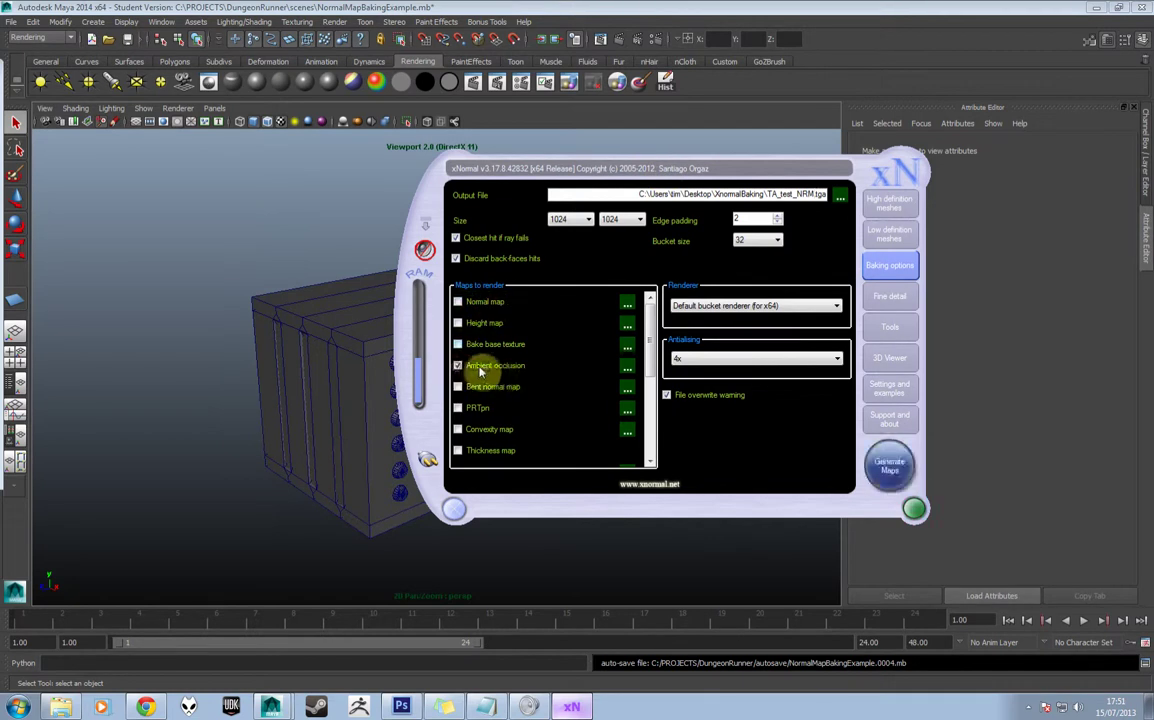
Back in Maya, select the high-poly cube TA_normalMapExample_HI and orbit to view its top
left_click_drag(515, 170, 672, 170)
left_click(456, 368)
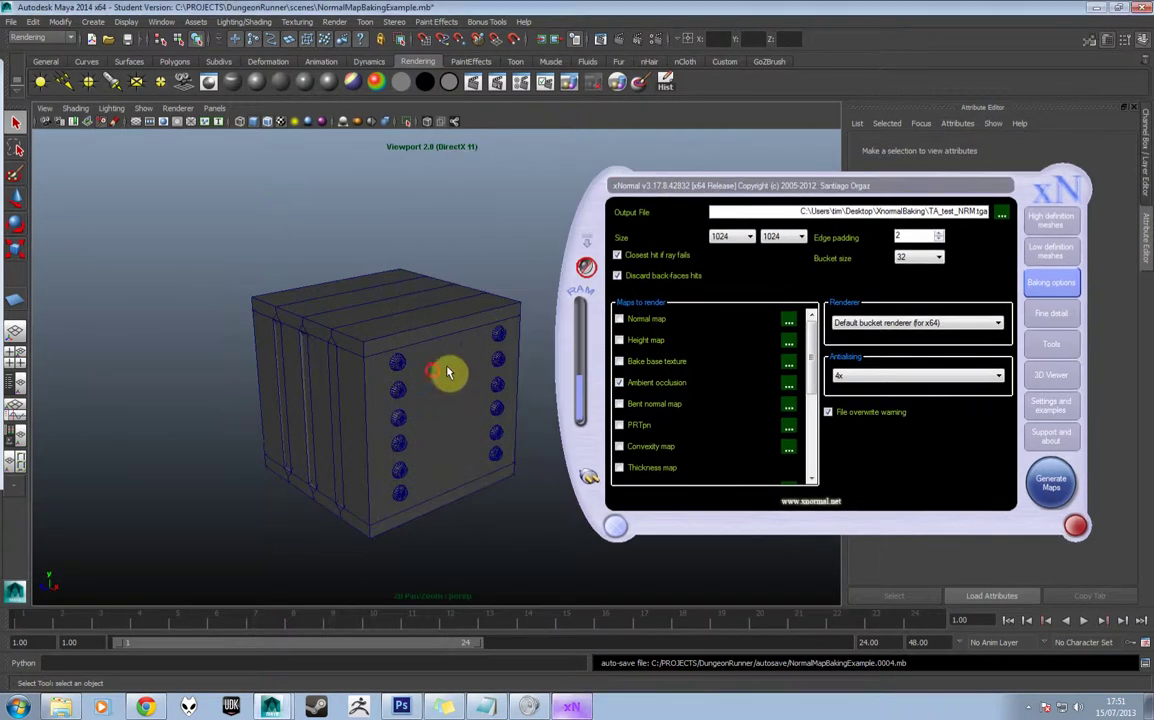
scroll(462, 371, "up", 3)
left_click(464, 330)
left_click_drag(482, 327, 383, 368, "alt")
Orbit around the high-poly cube's sides, then restore xNormal with output file TA_test_AO.tga
left_click_drag(520, 417, 361, 399, "alt")
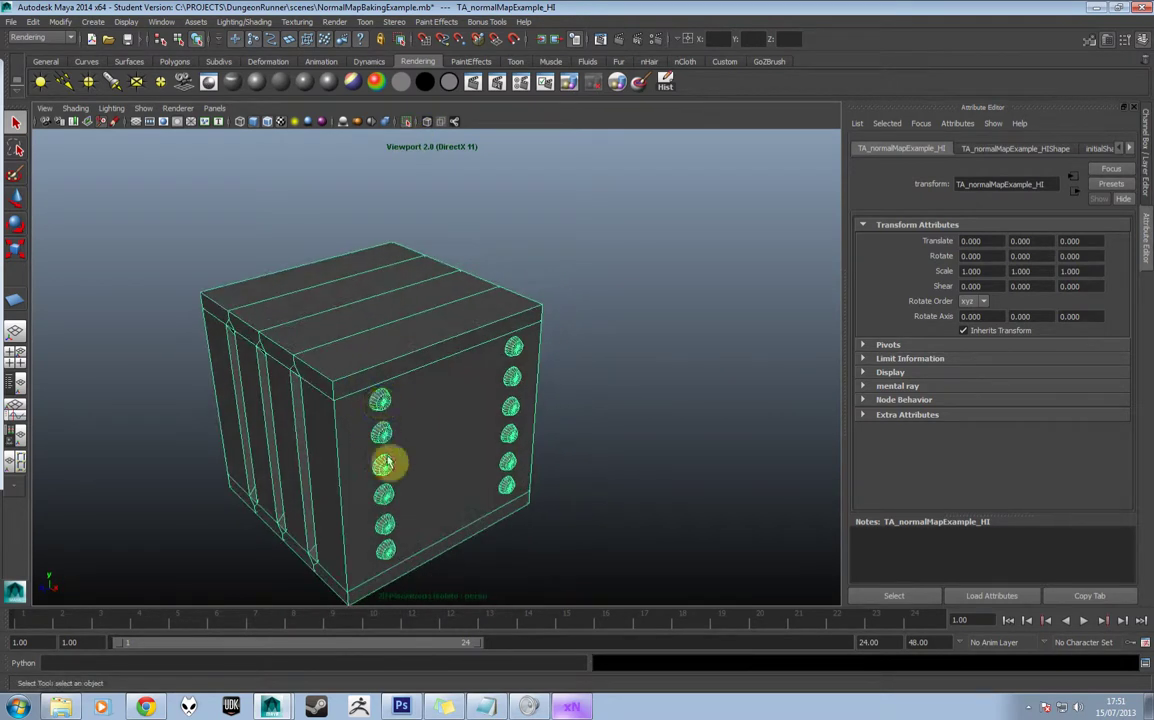
left_click_drag(430, 440, 634, 337, "alt")
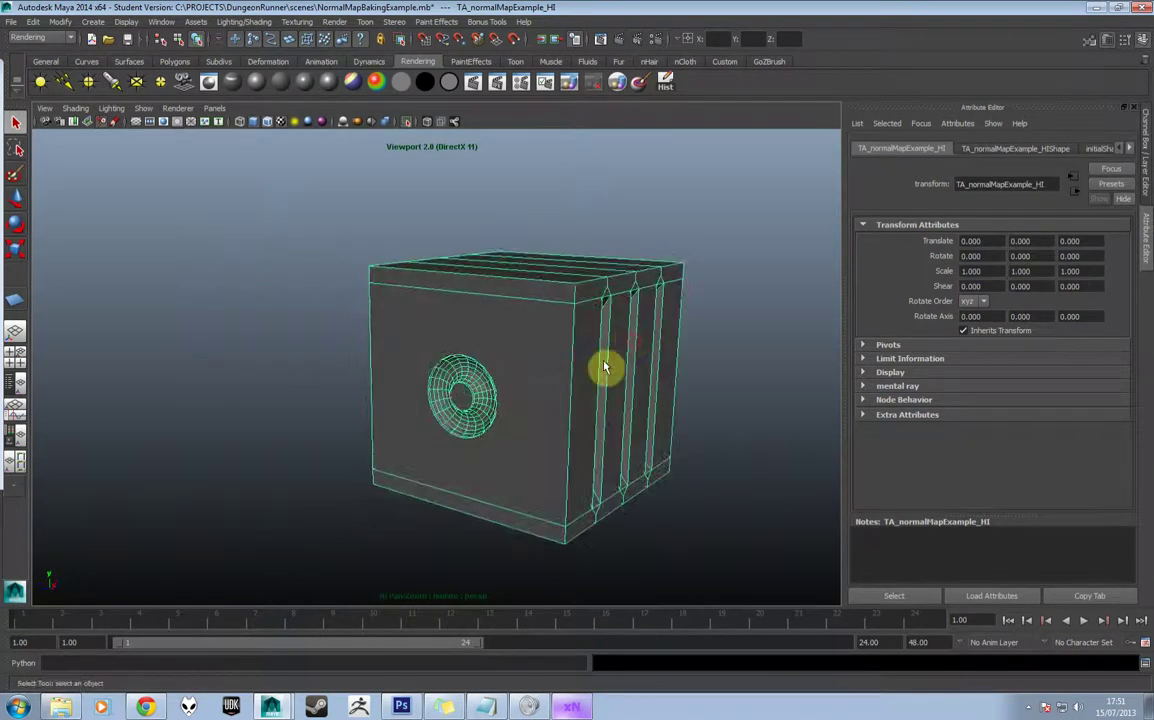
left_click(566, 700)
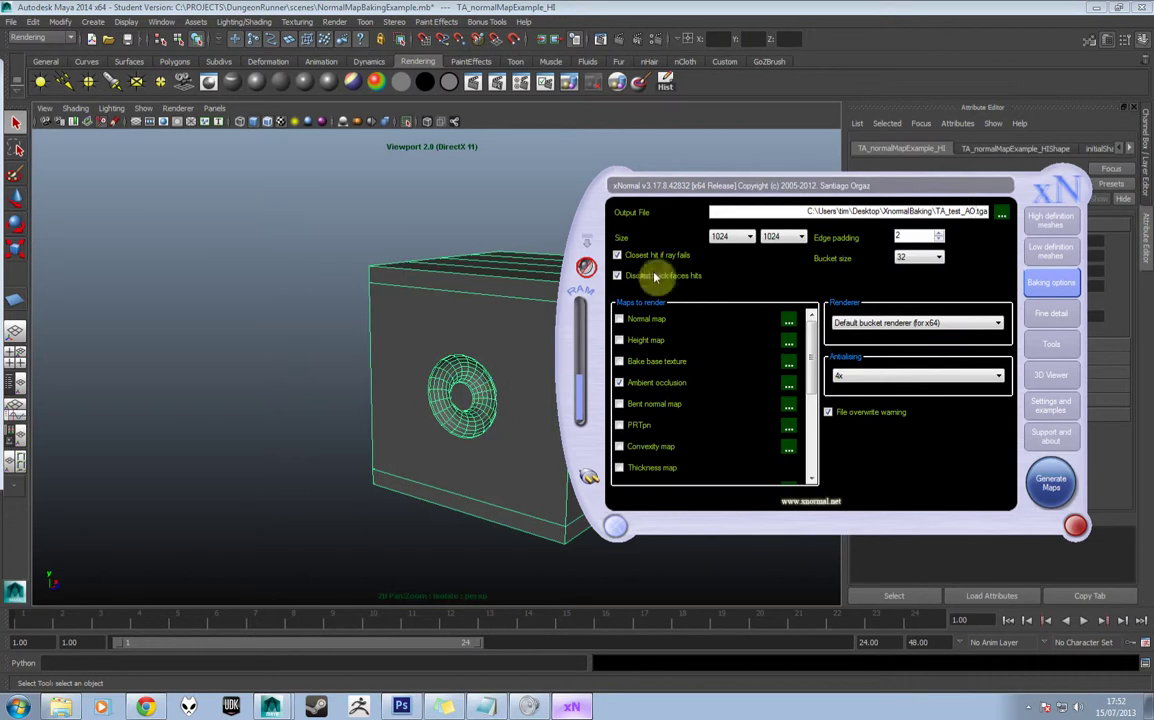
left_click_drag(697, 190, 755, 165)
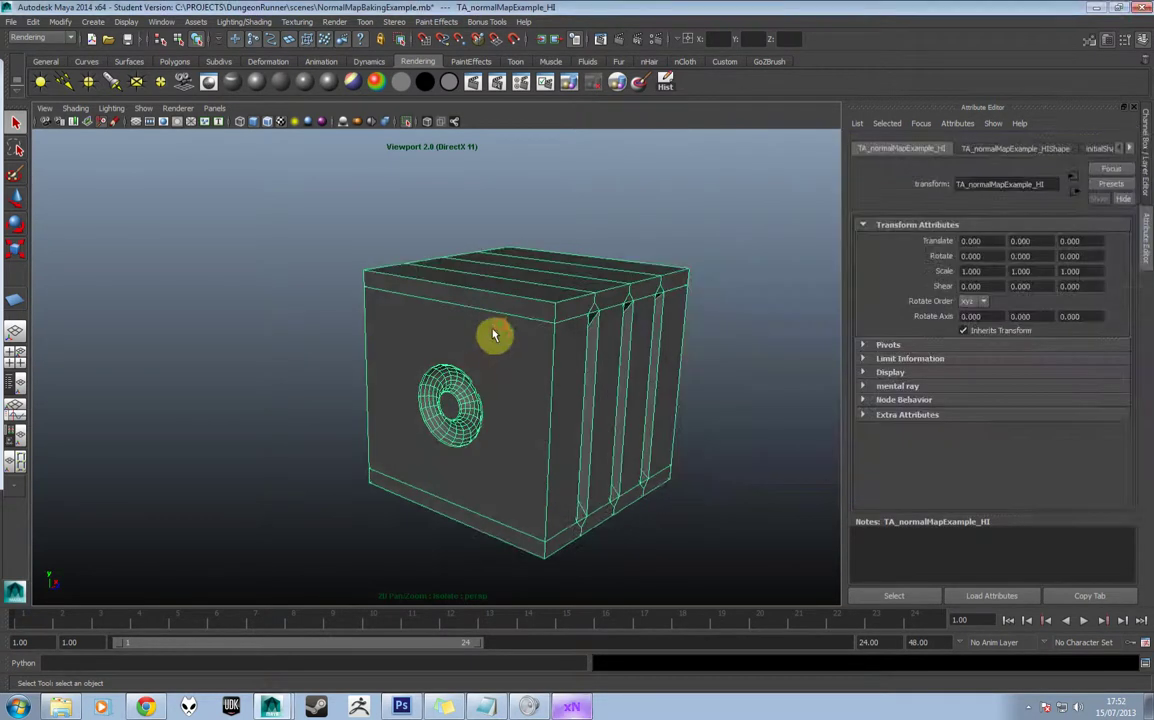
left_click_drag(489, 335, 433, 335, "alt")
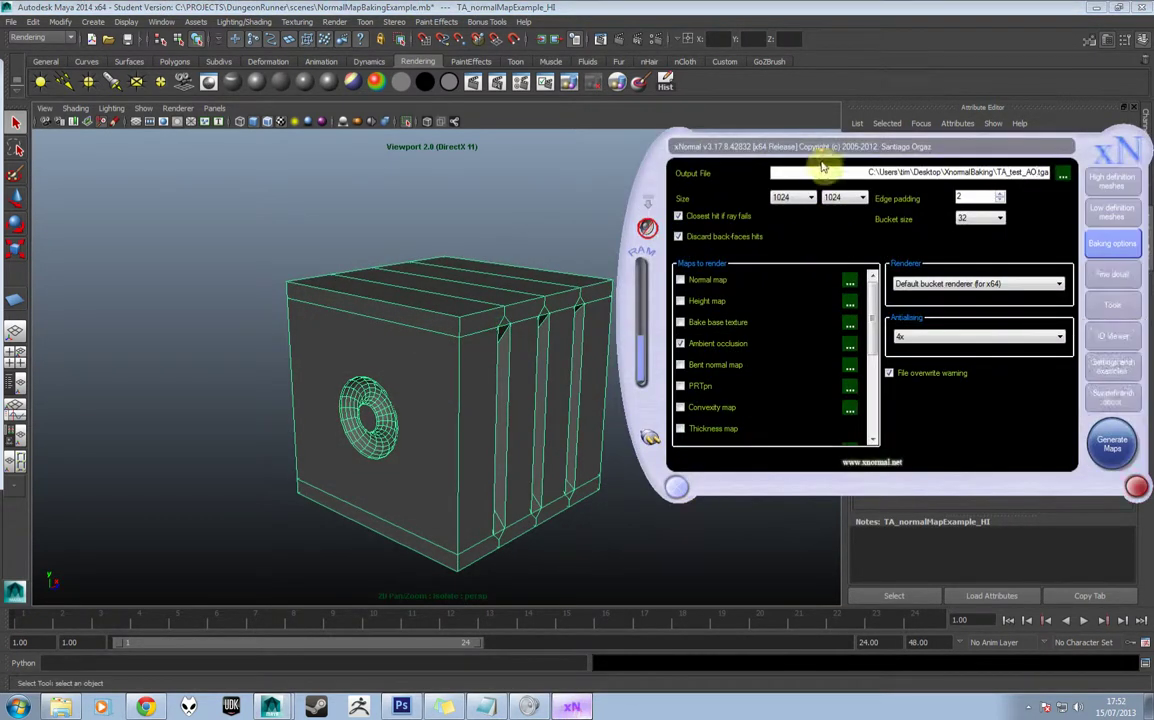
left_click_drag(824, 160, 625, 162)
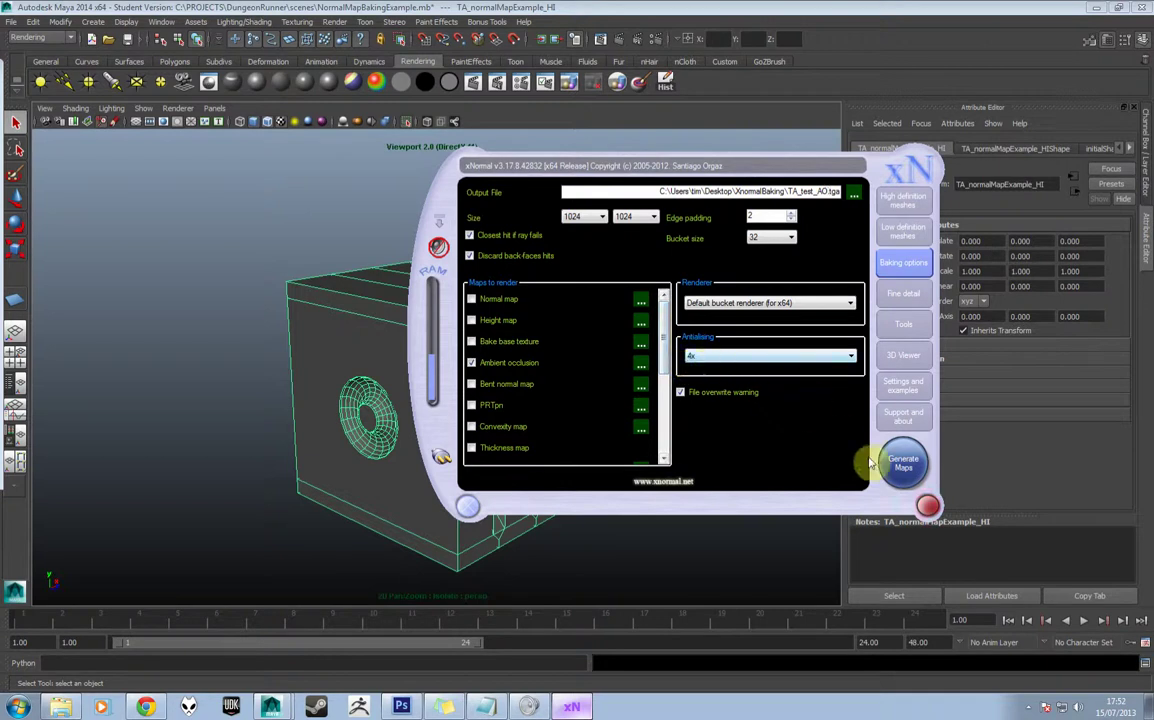
Generate the AO map, confirming overwrite of TA_test_AO_occlusion.TGA, then return to Maya
left_click(903, 462)
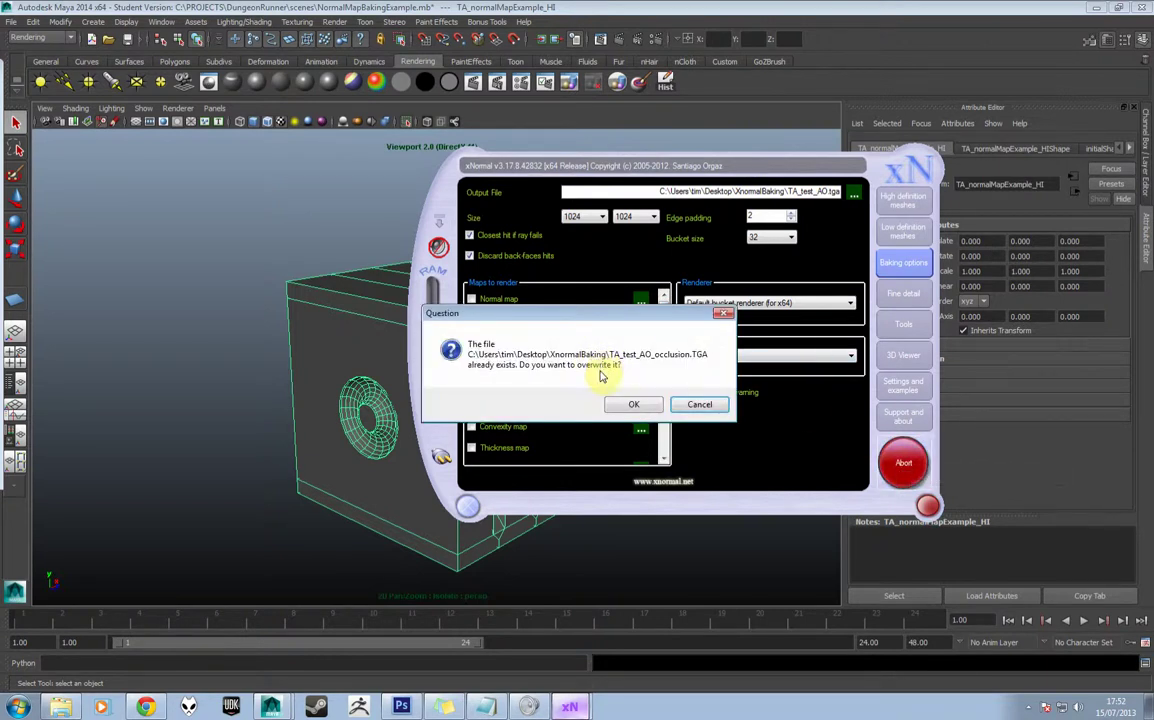
left_click(619, 404)
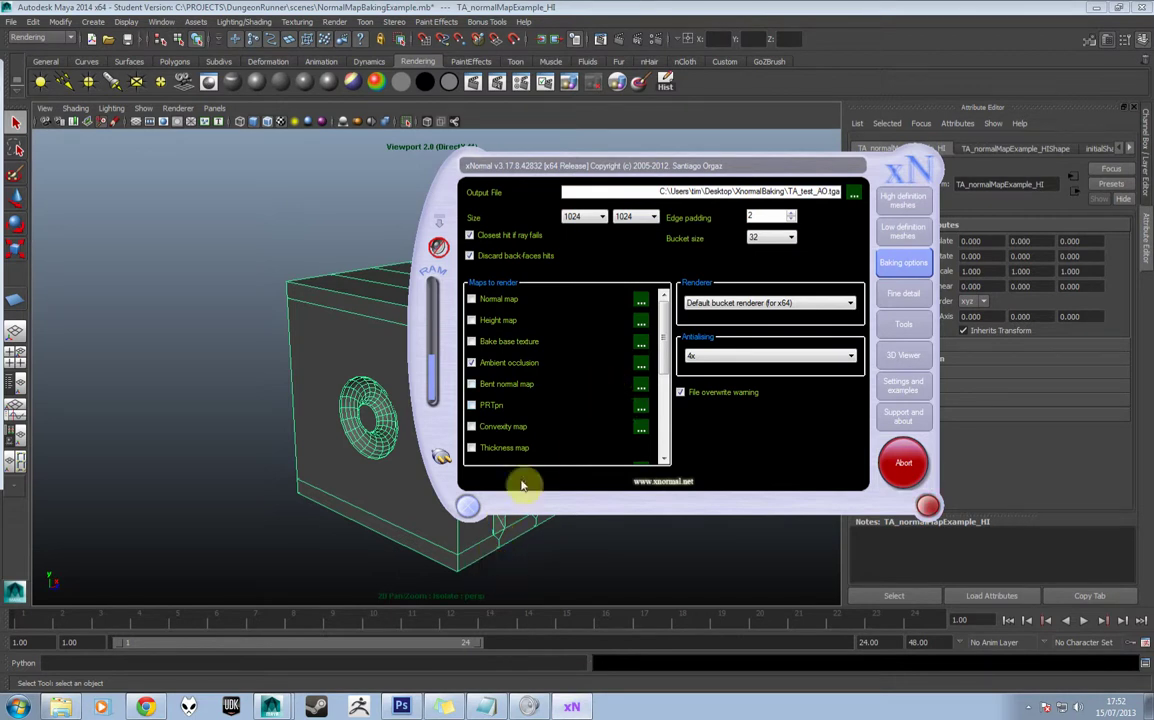
left_click(291, 239)
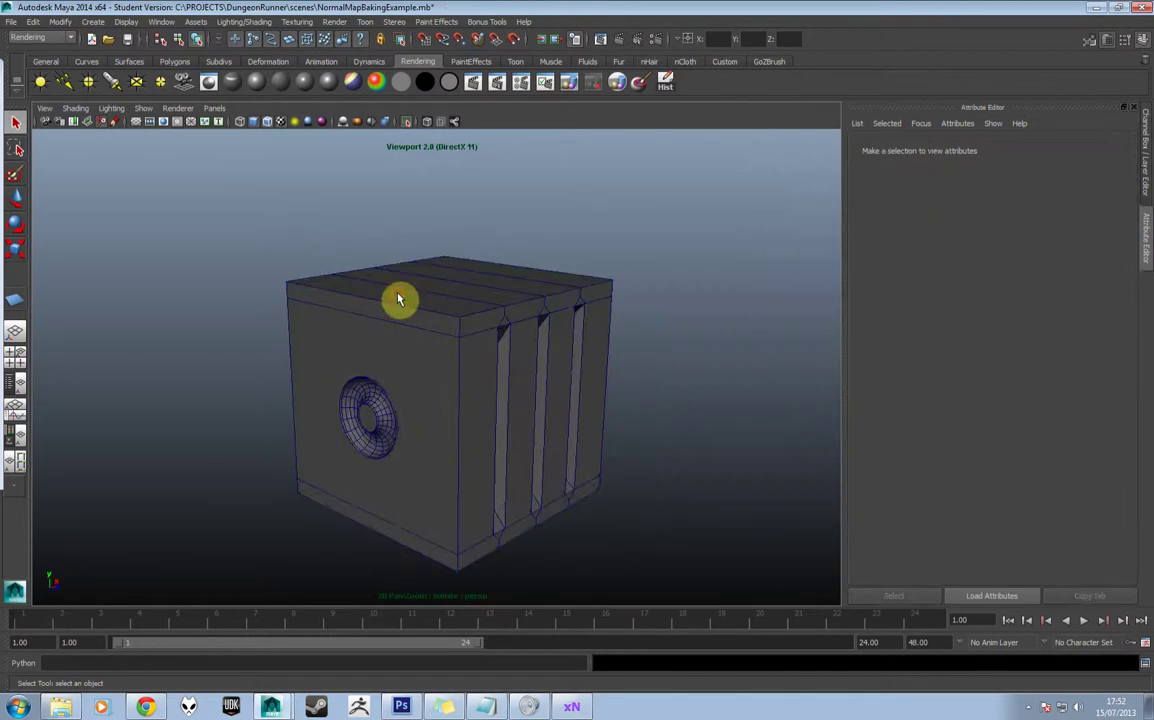
Move the high-poly box right along X, select the low-poly cube and show the Polygons shelf
left_click(398, 300)
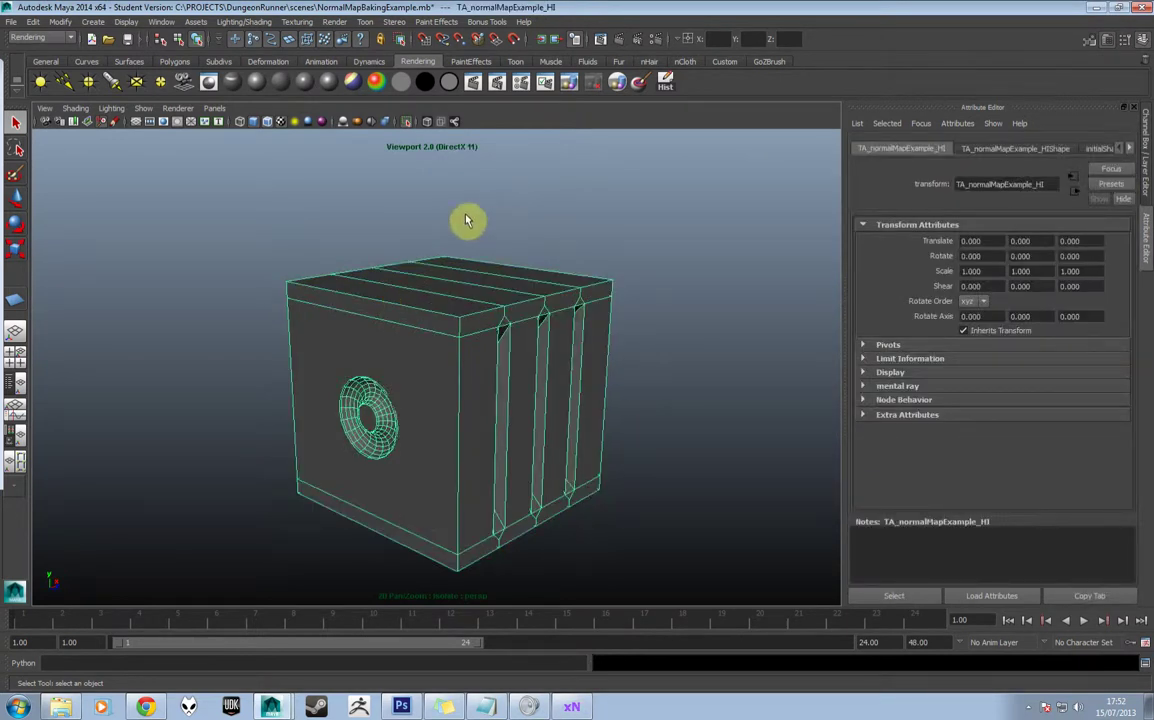
left_click(408, 121)
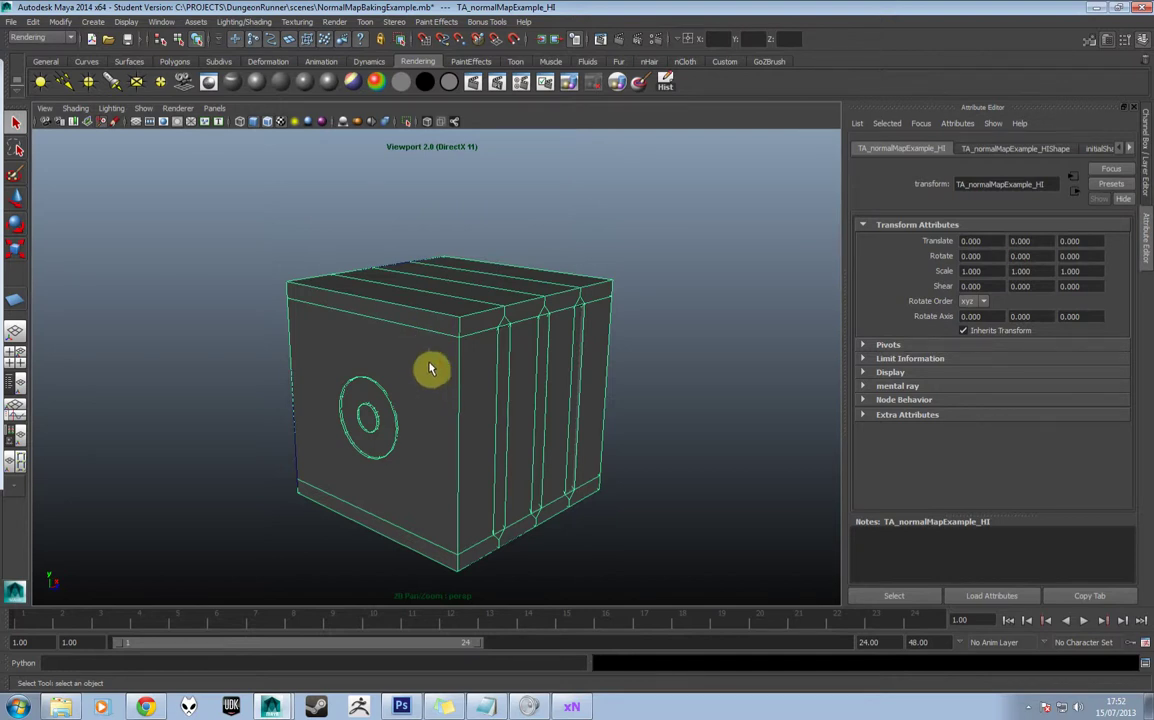
key("w")
scroll(430, 370, "down", 3)
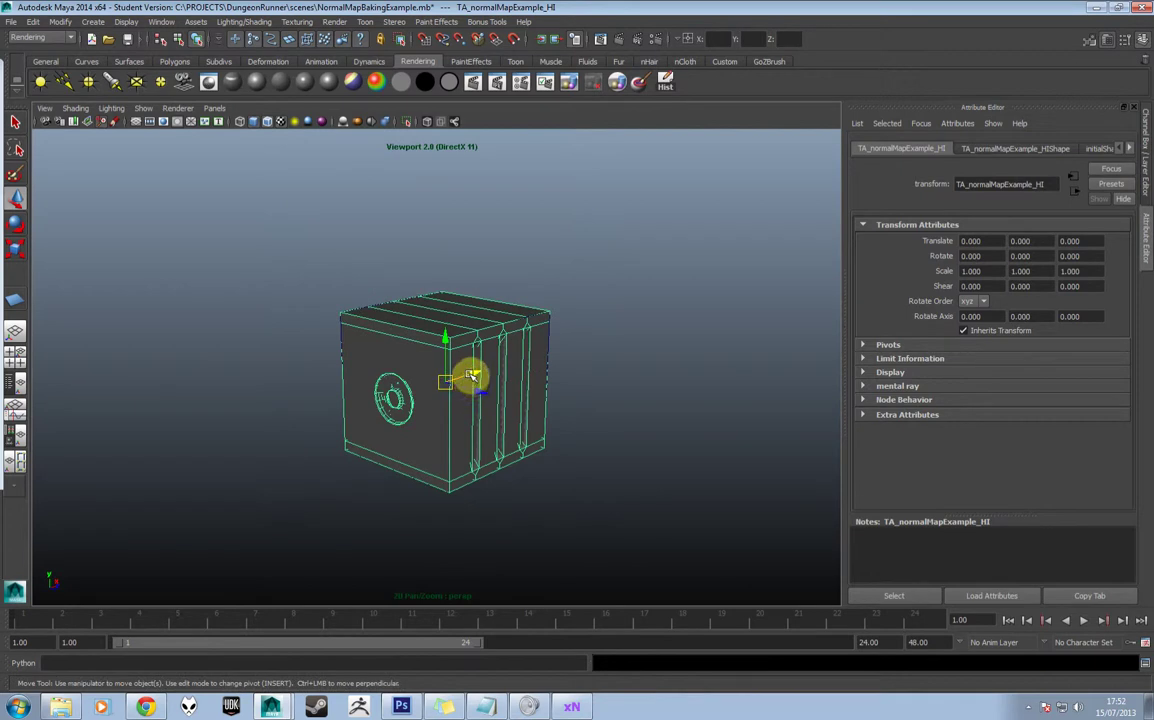
left_click_drag(472, 376, 640, 325)
left_click(440, 355)
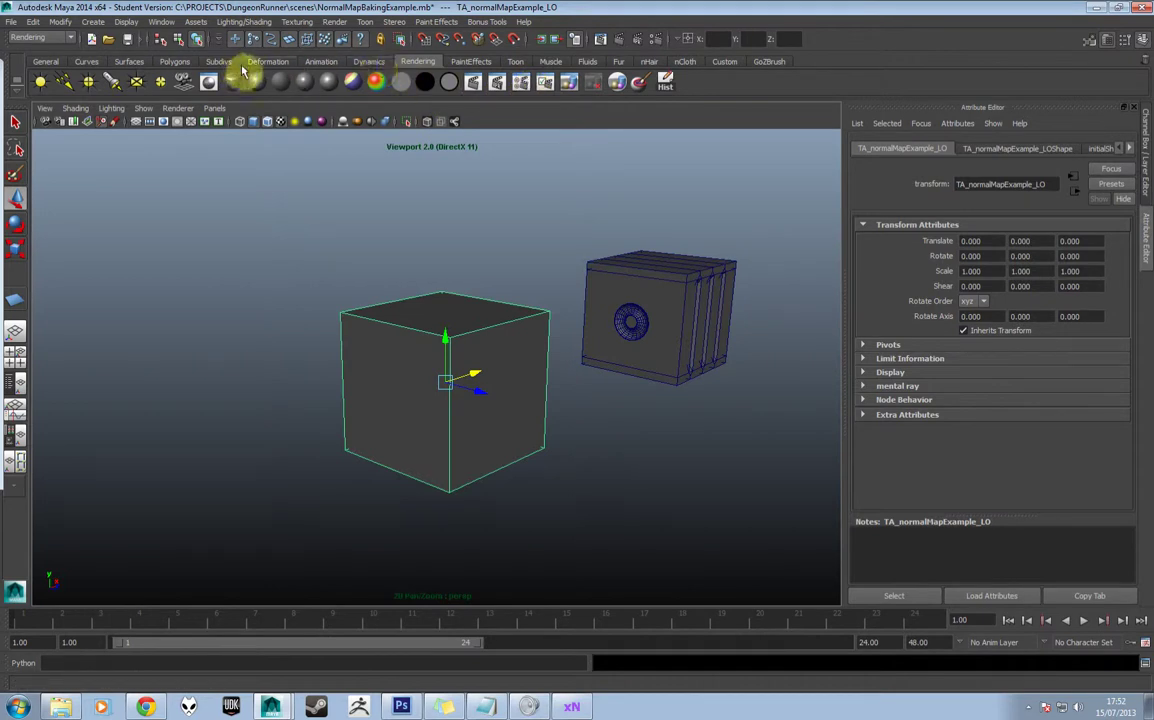
left_click(174, 61)
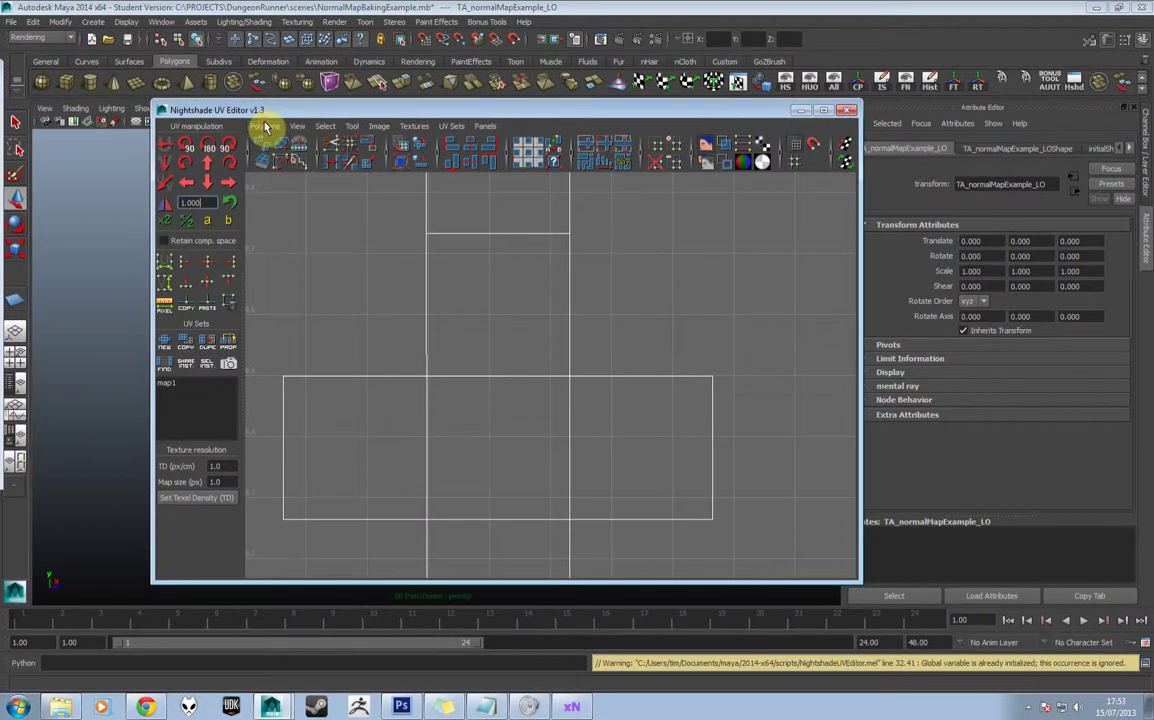
Open the UV Snapshot options and set the image size to 1024×1024
left_click(265, 126)
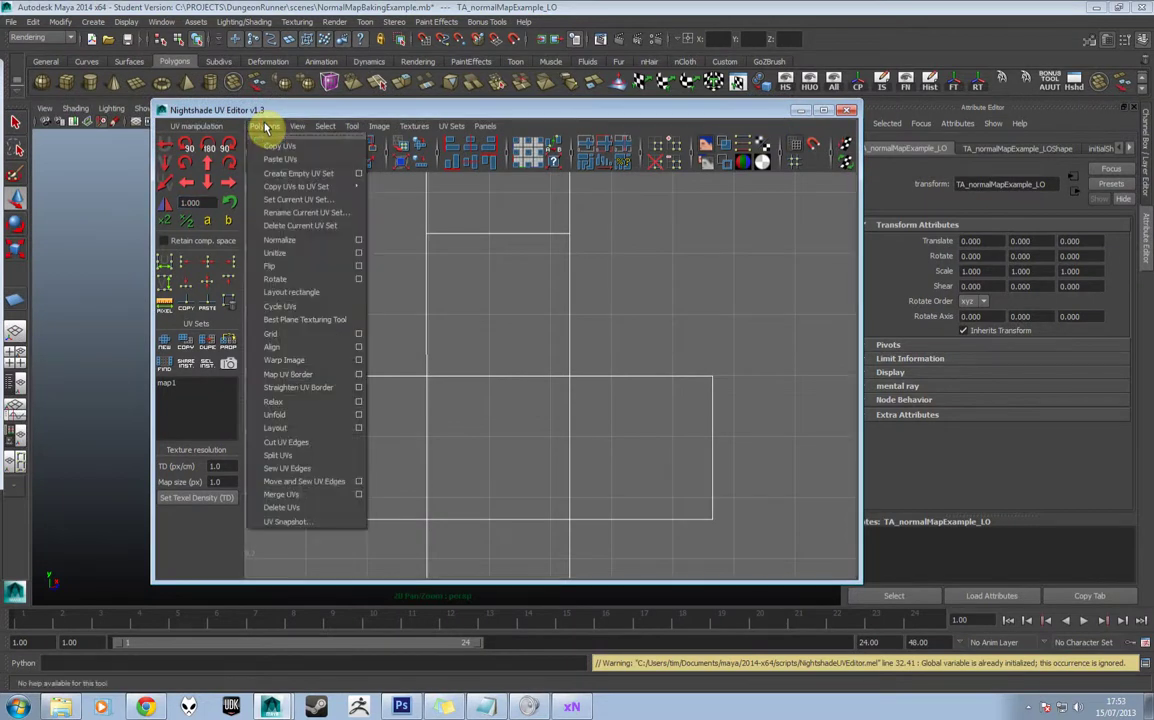
left_click(325, 520)
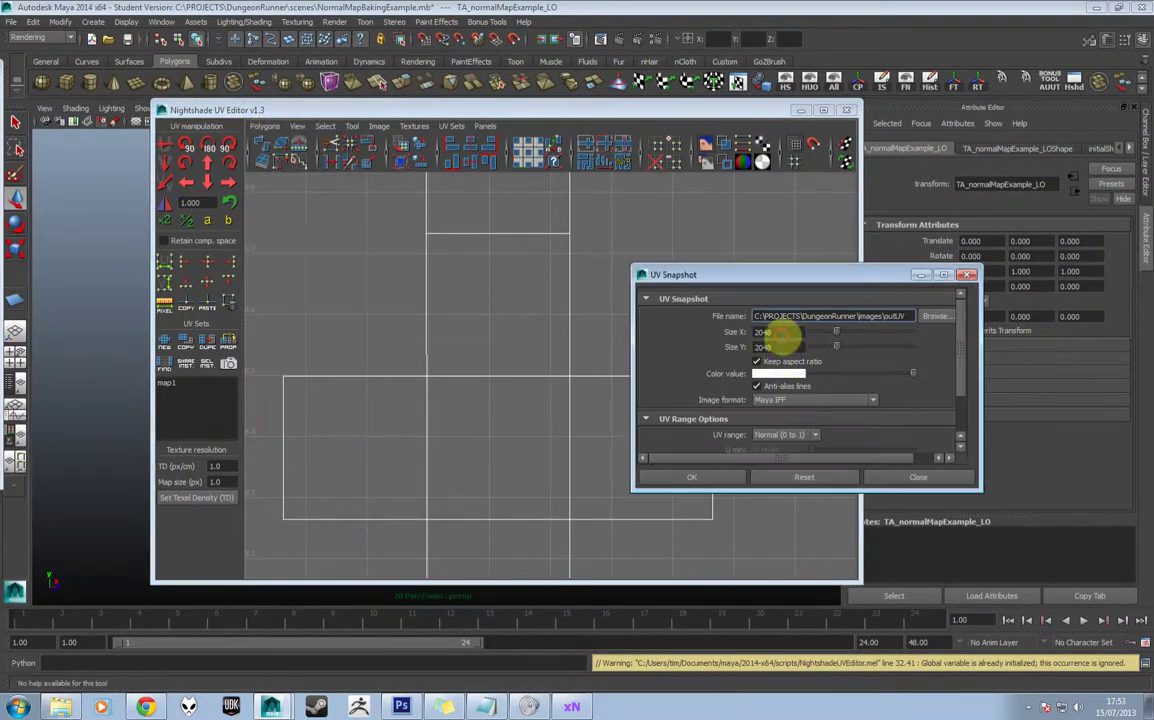
double_click(780, 334)
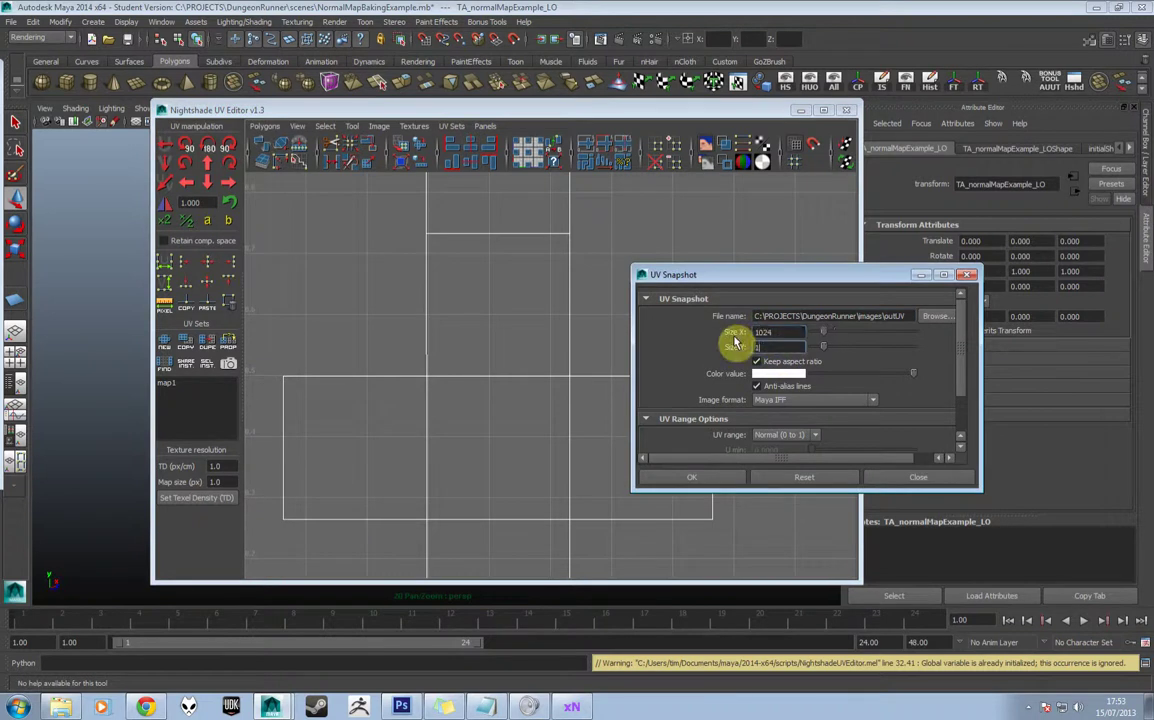
Set the snapshot file path to TA_UV in the xNormalBaking folder
left_click(935, 316)
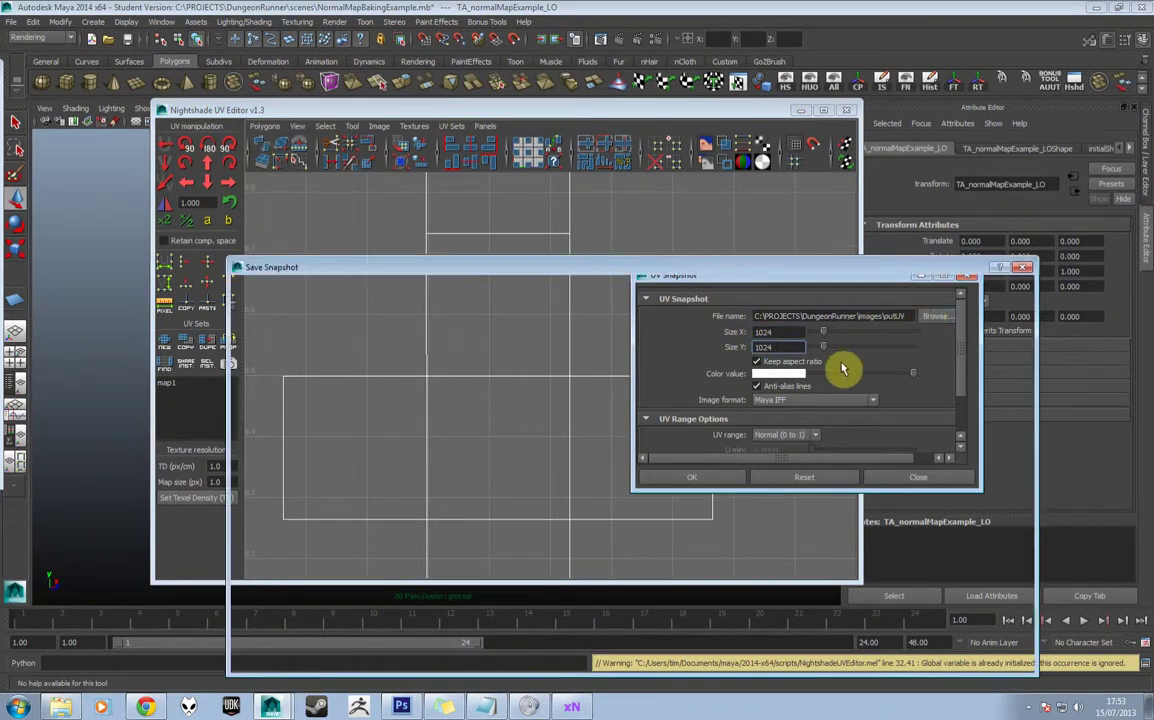
left_click(270, 330)
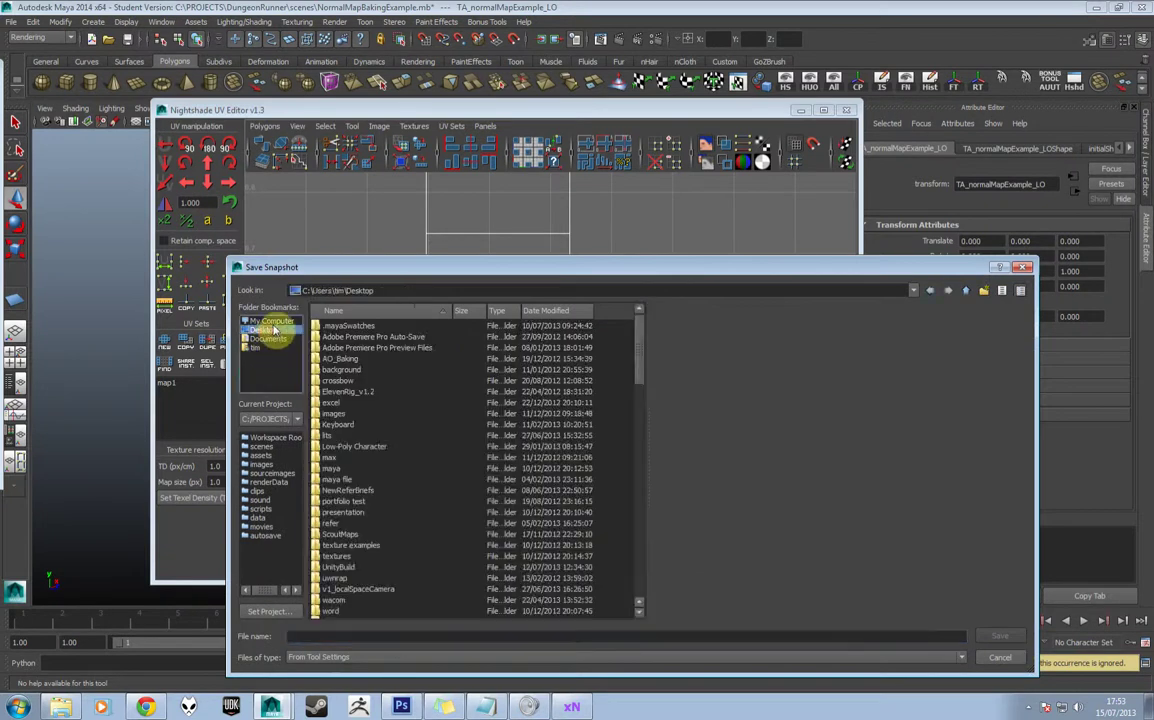
left_click(274, 321)
left_click(268, 330)
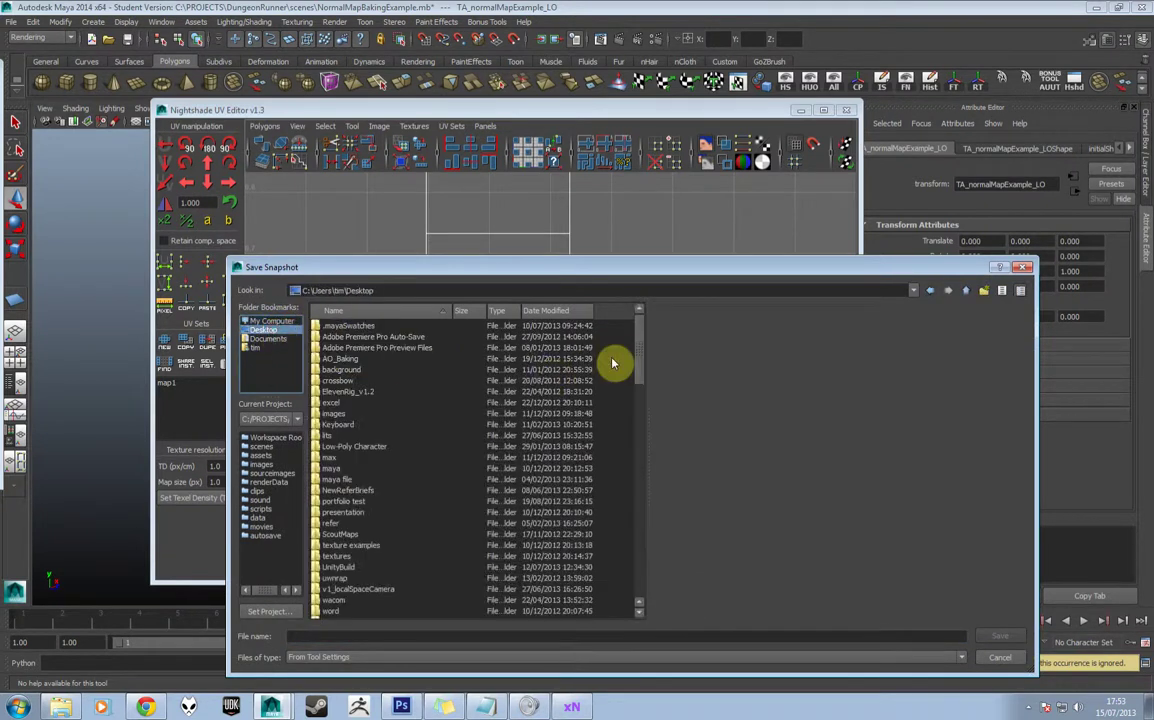
left_click_drag(644, 366, 644, 399)
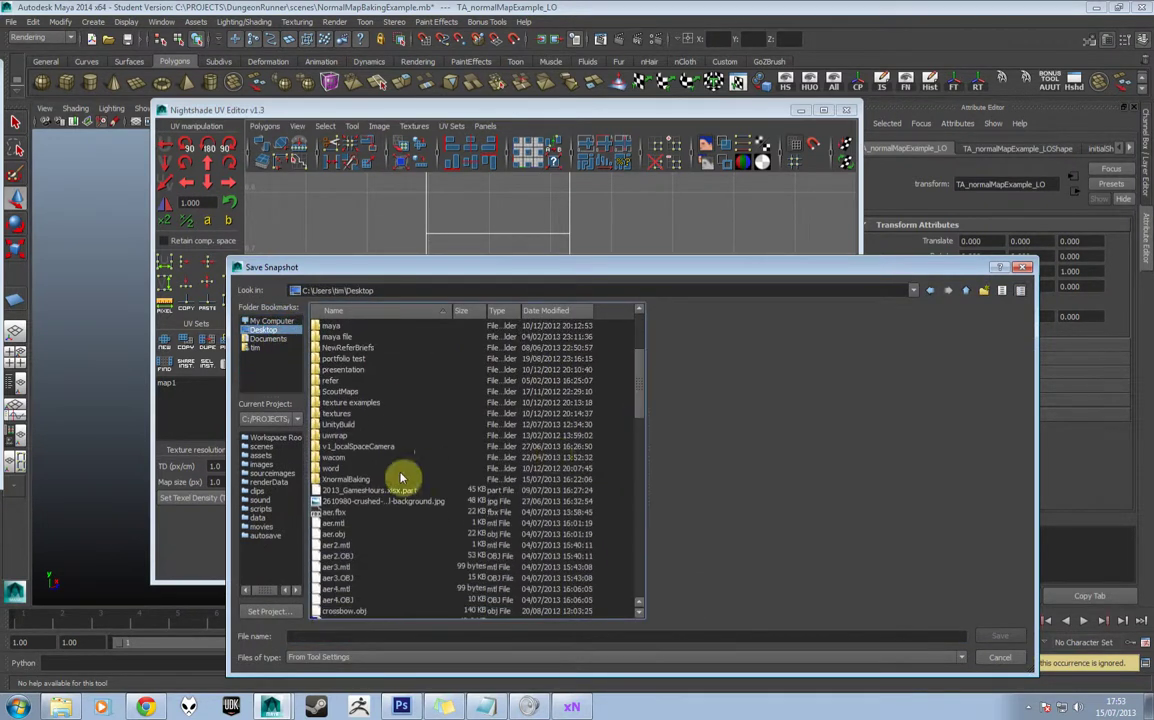
double_click(350, 481)
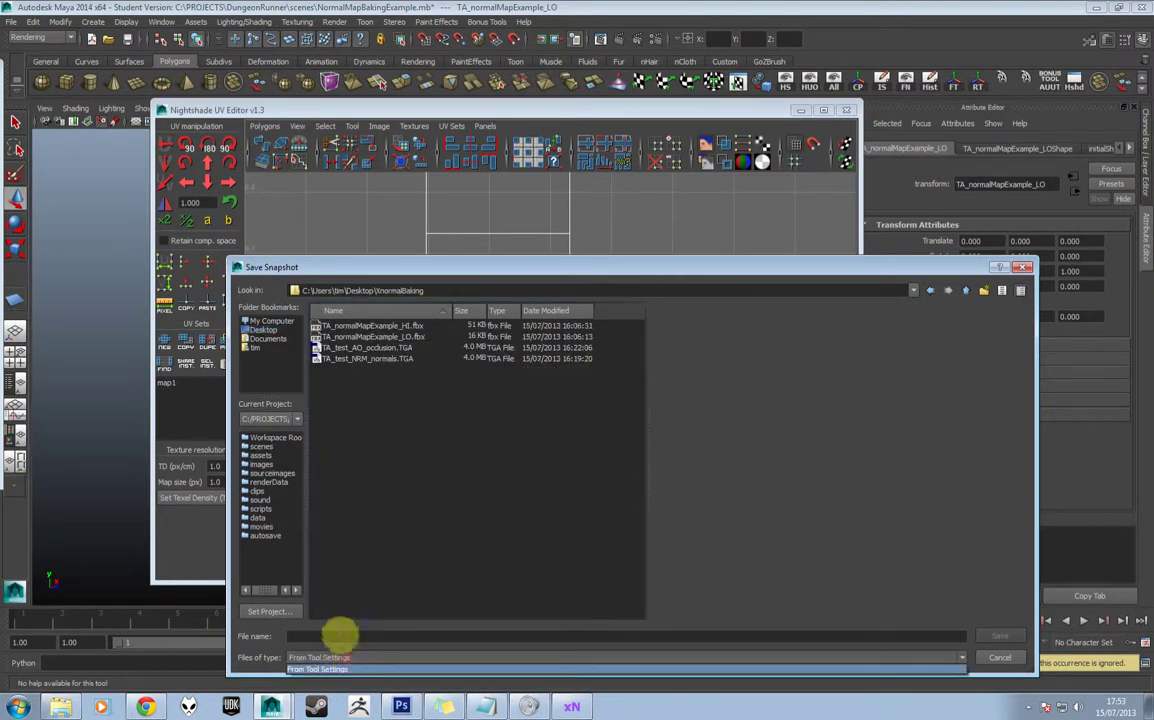
left_click(338, 636)
type("TA_")
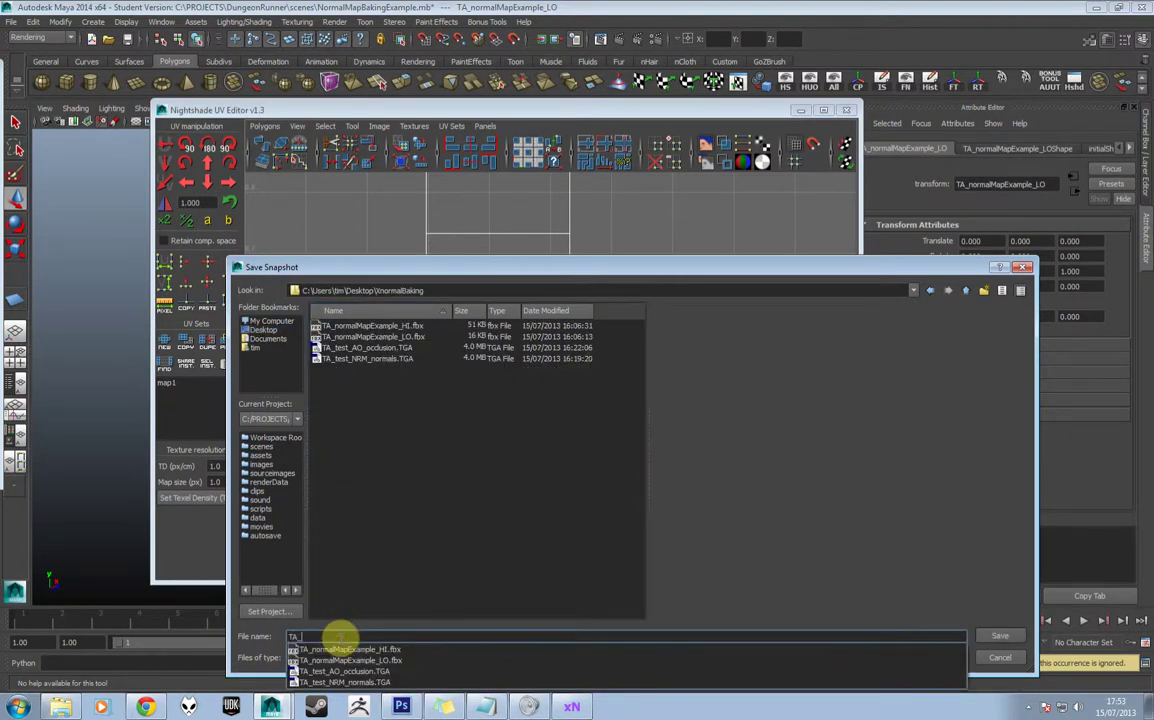
type("UV")
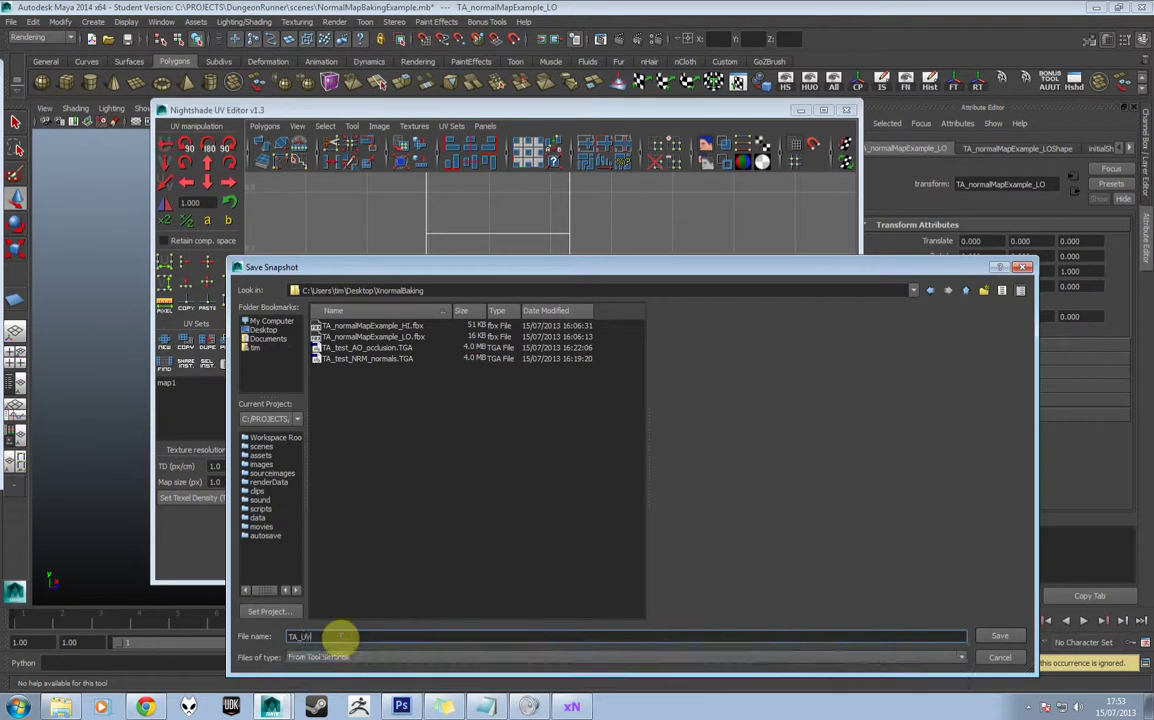
left_click(999, 636)
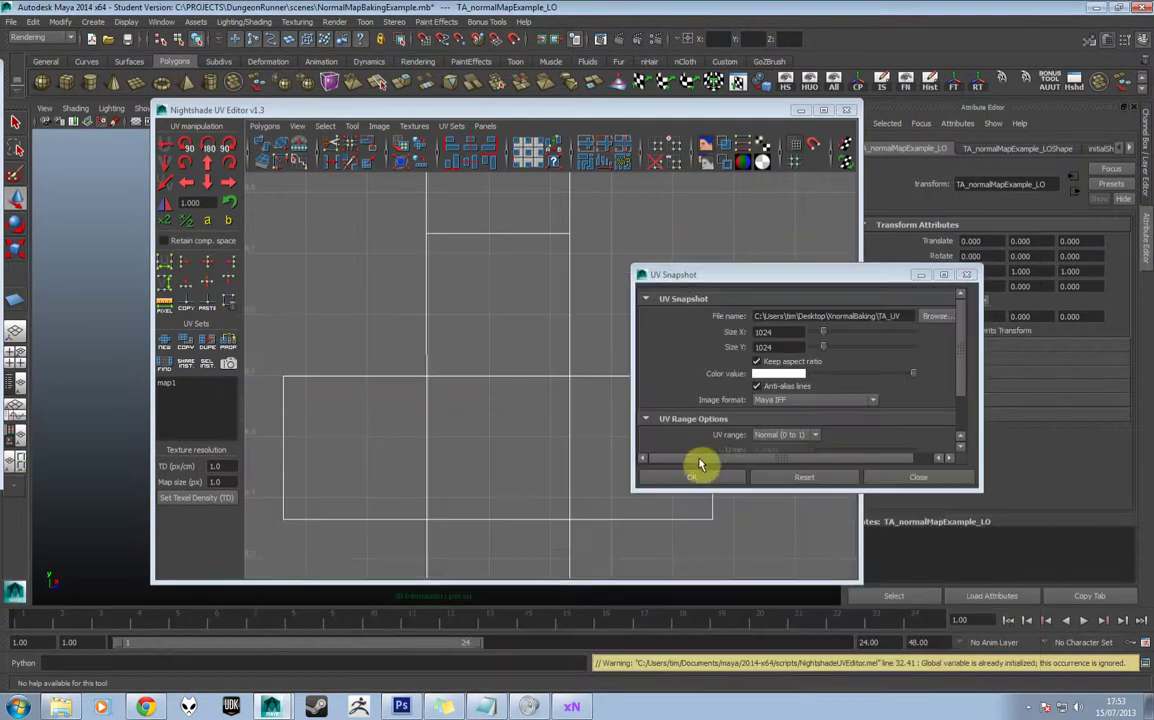
Choose JPEG as the image format and save the UV snapshot
left_click_drag(958, 324, 963, 355)
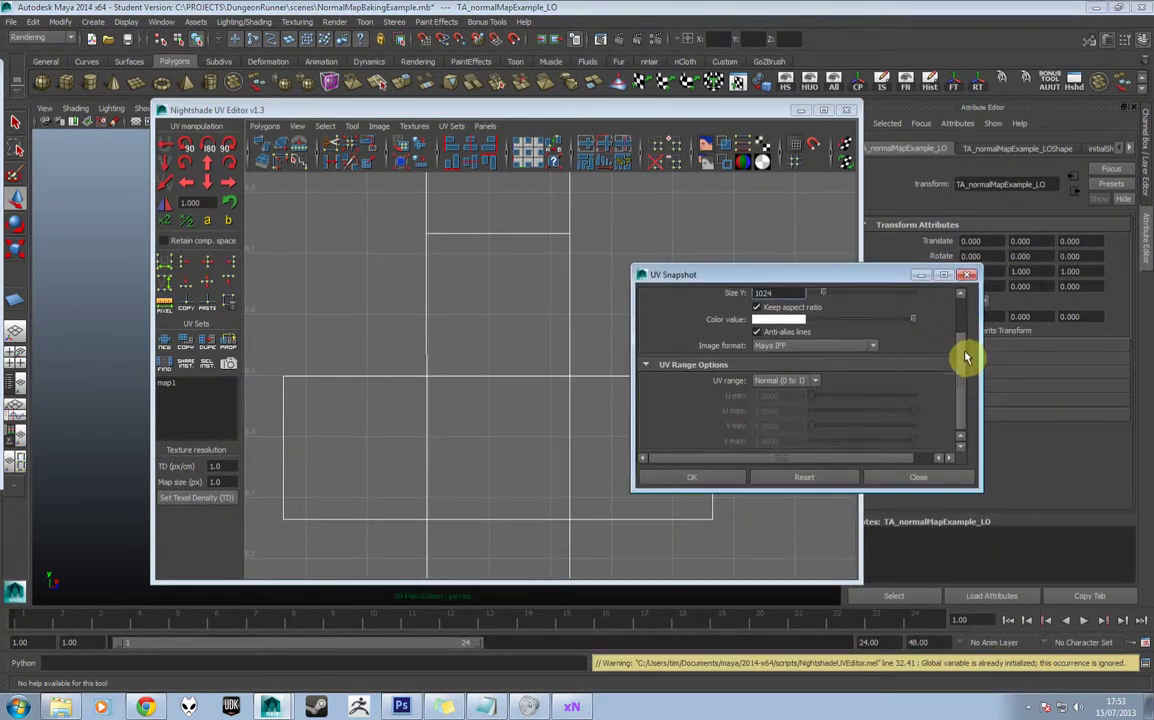
scroll(965, 349, "up", 2)
left_click(830, 386)
left_click(799, 445)
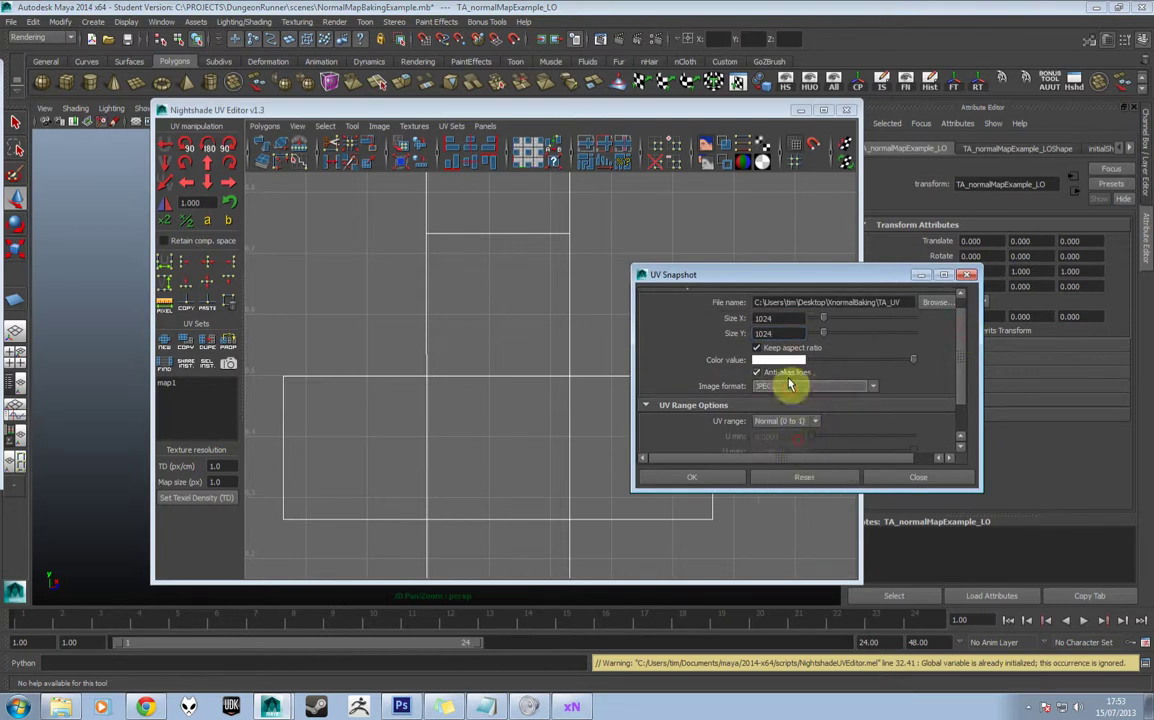
left_click(700, 477)
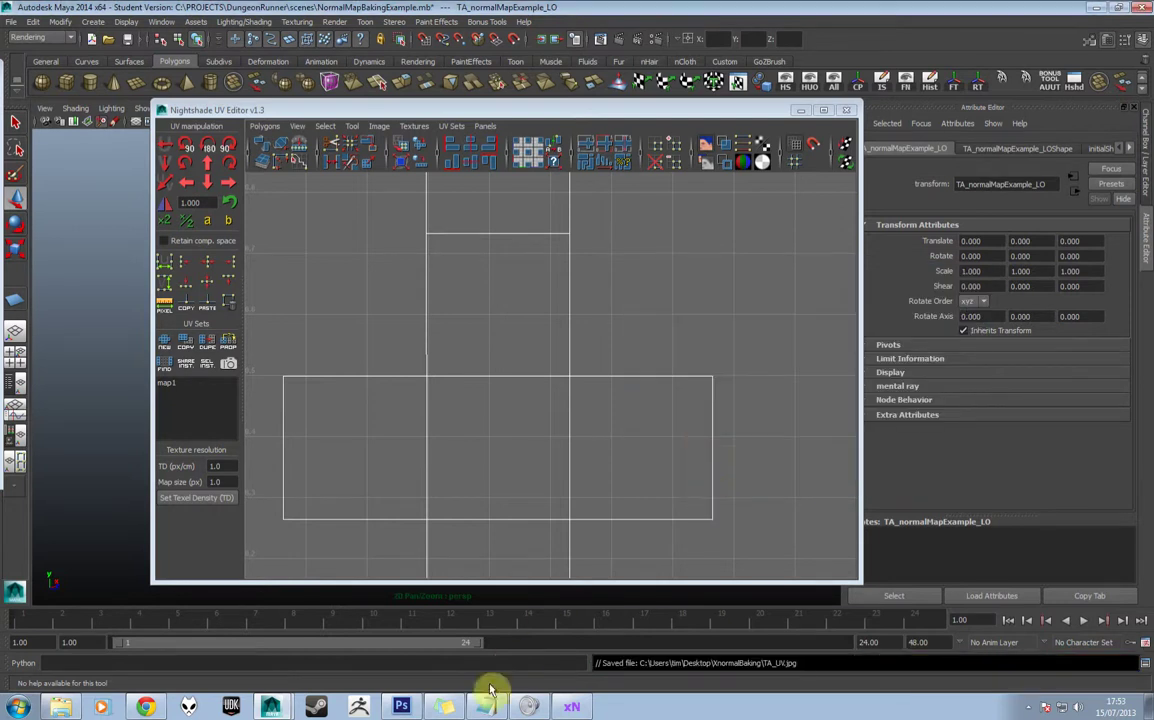
Bring xNormal's baking options in front to watch the TA_test_AO.tga bake
left_click(571, 706)
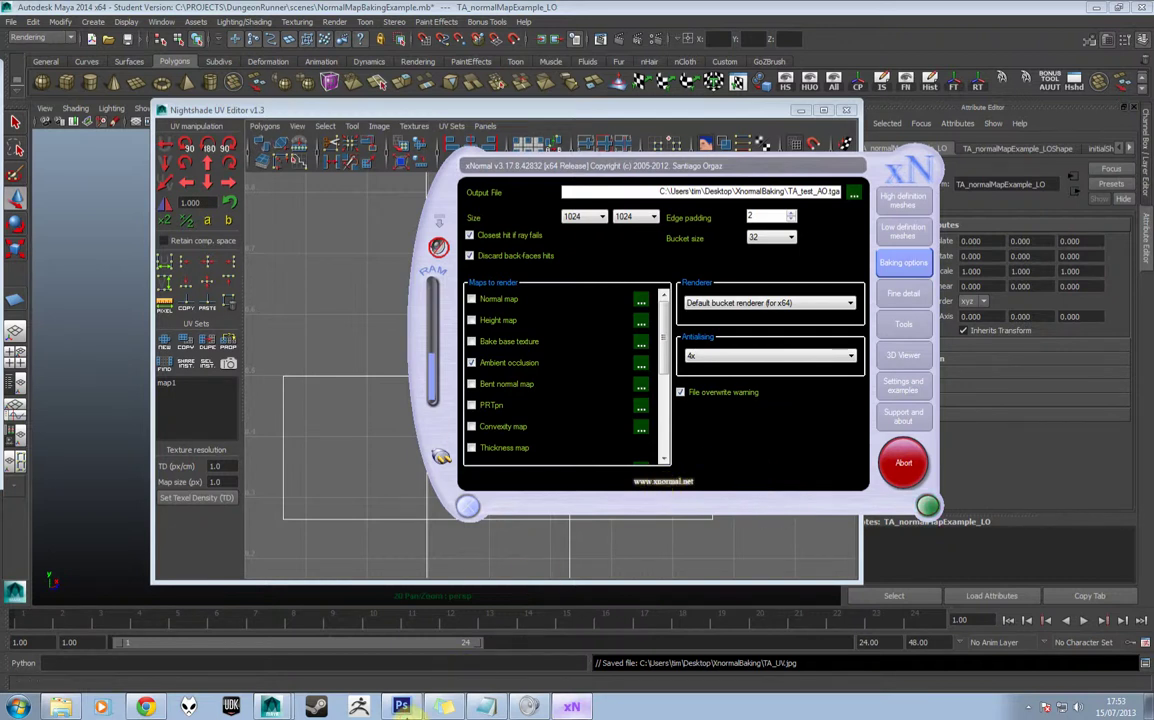
In Photoshop, open TA_UV.jpg and add an empty Layer 1
key("alt+Tab")
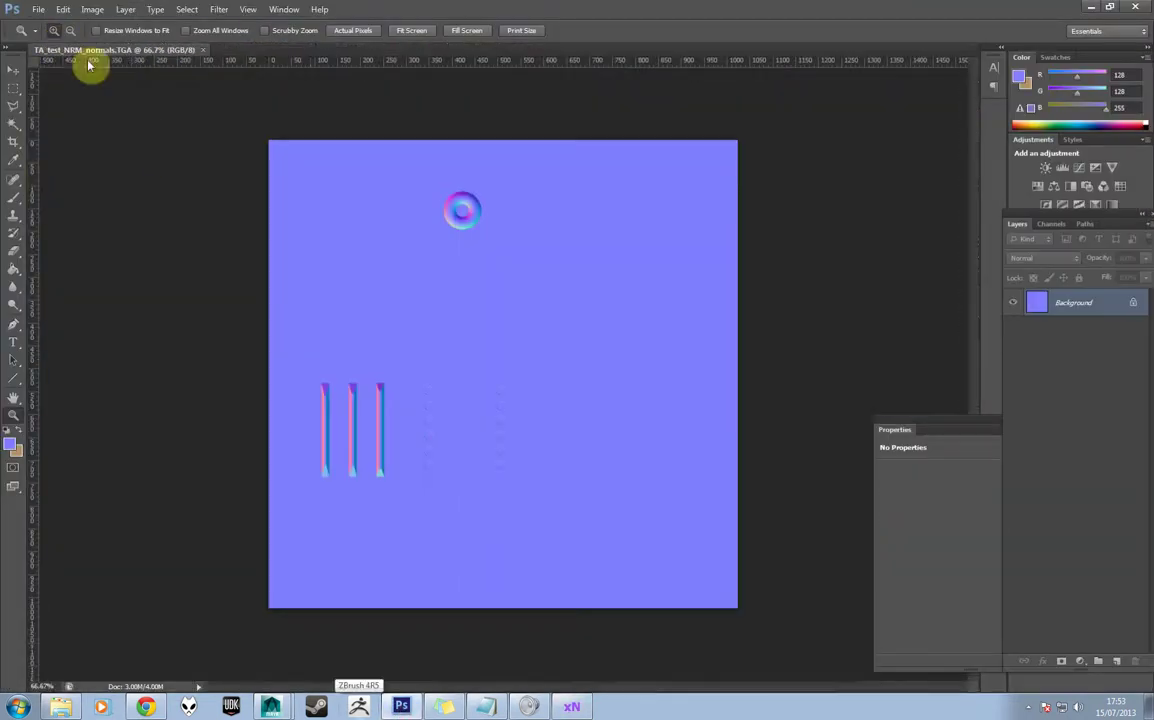
left_click(38, 9)
key("Escape")
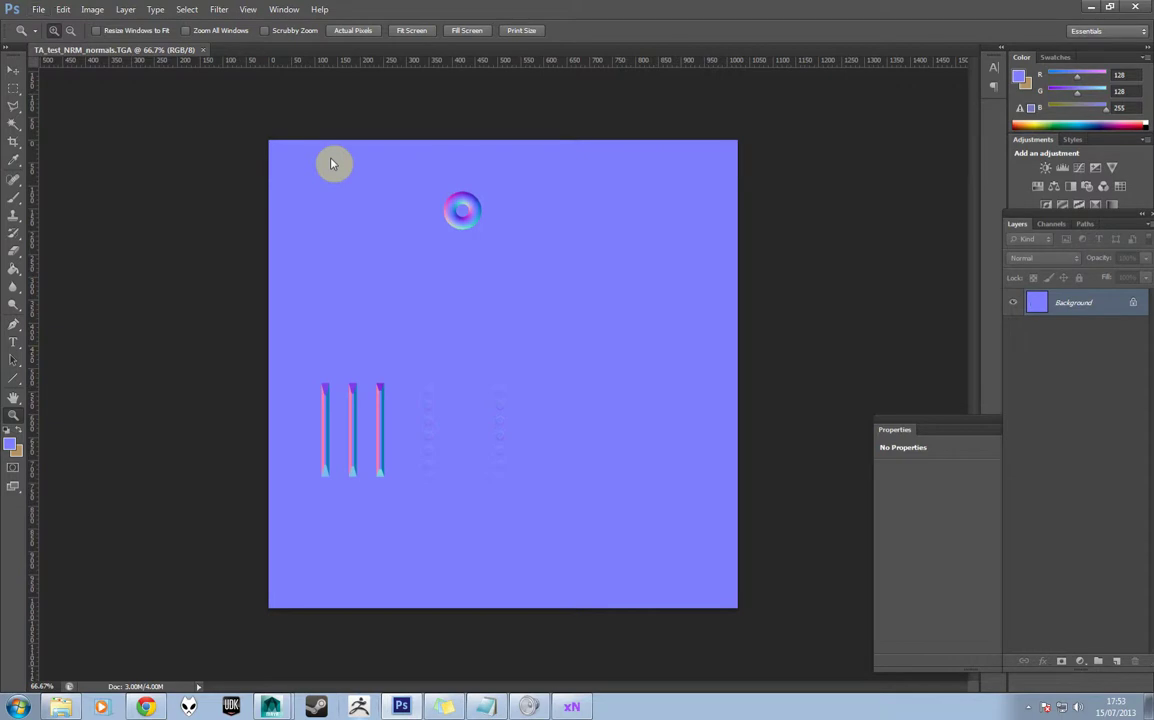
key("ctrl+o")
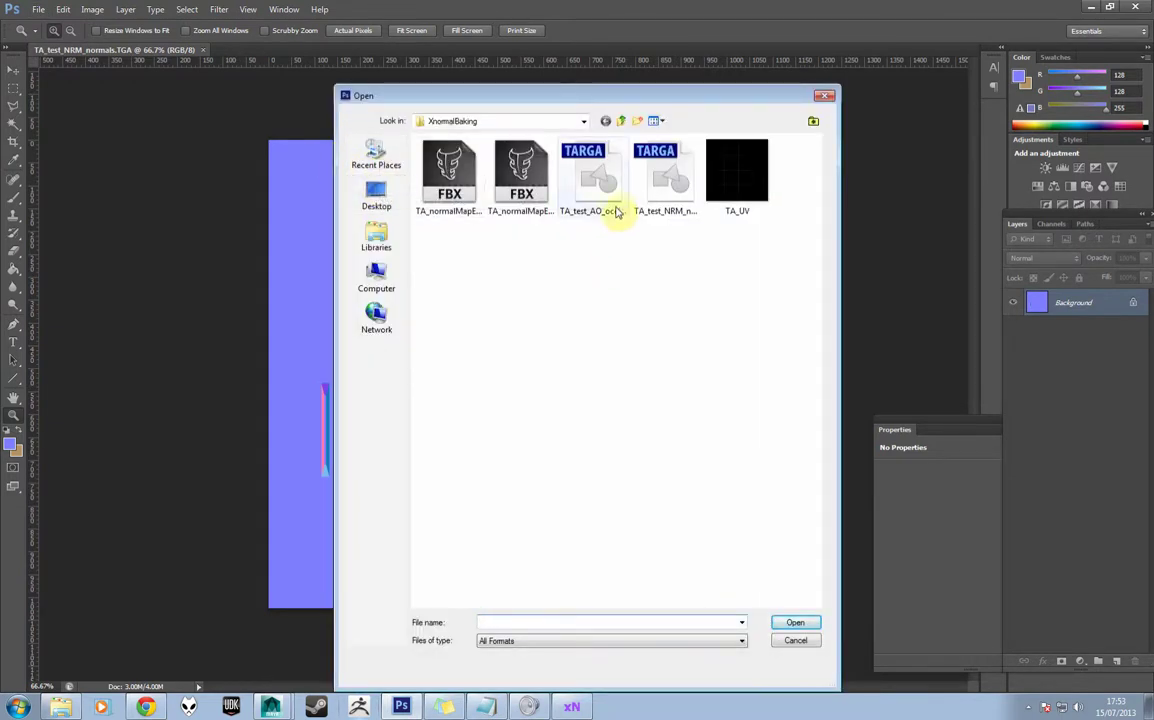
double_click(740, 172)
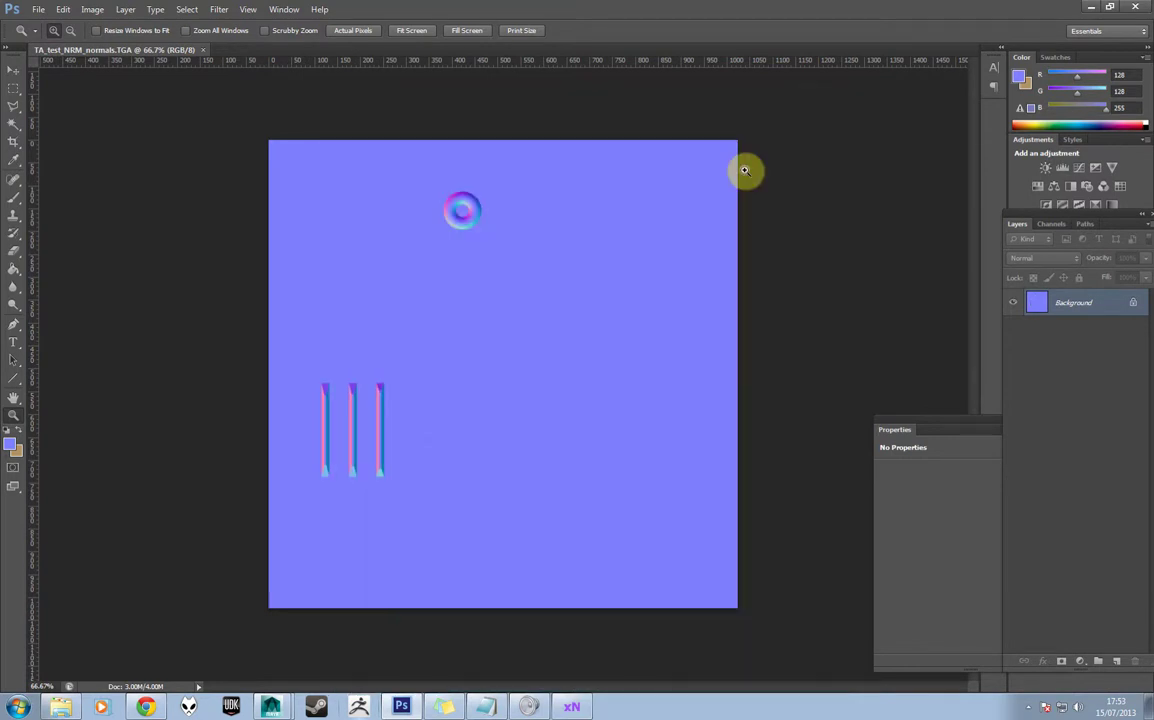
left_click(1117, 663)
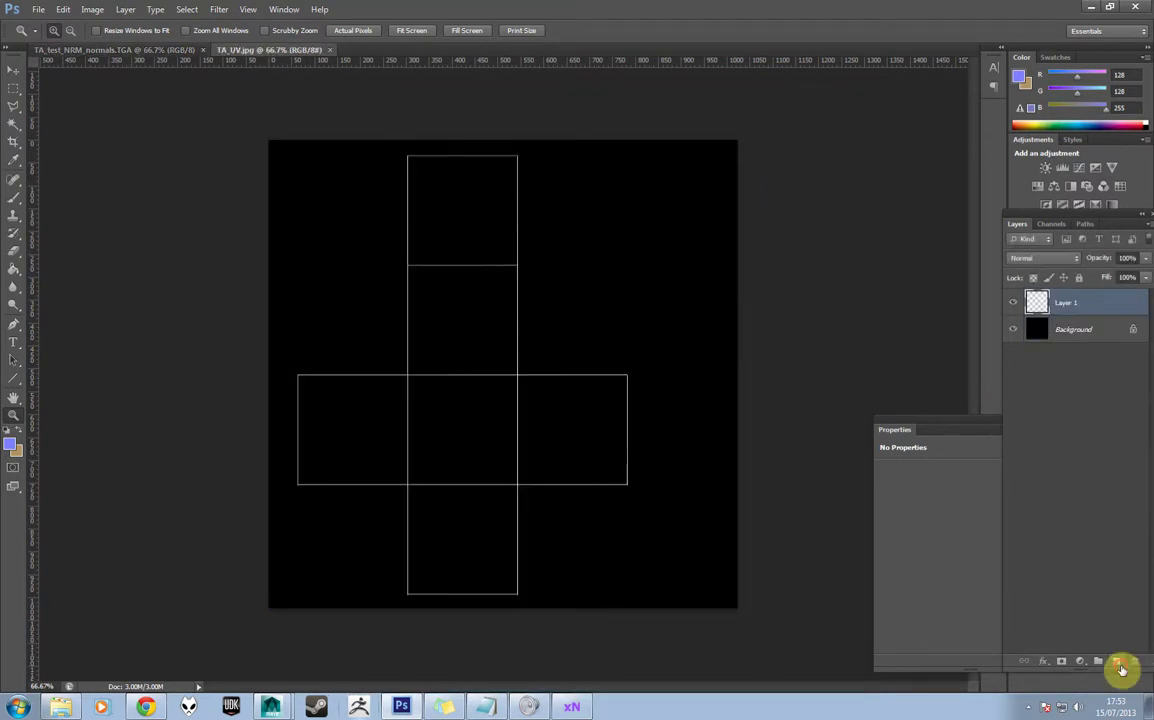
Try a Magic Wand selection of the black canvas area, then deselect
left_click(14, 90)
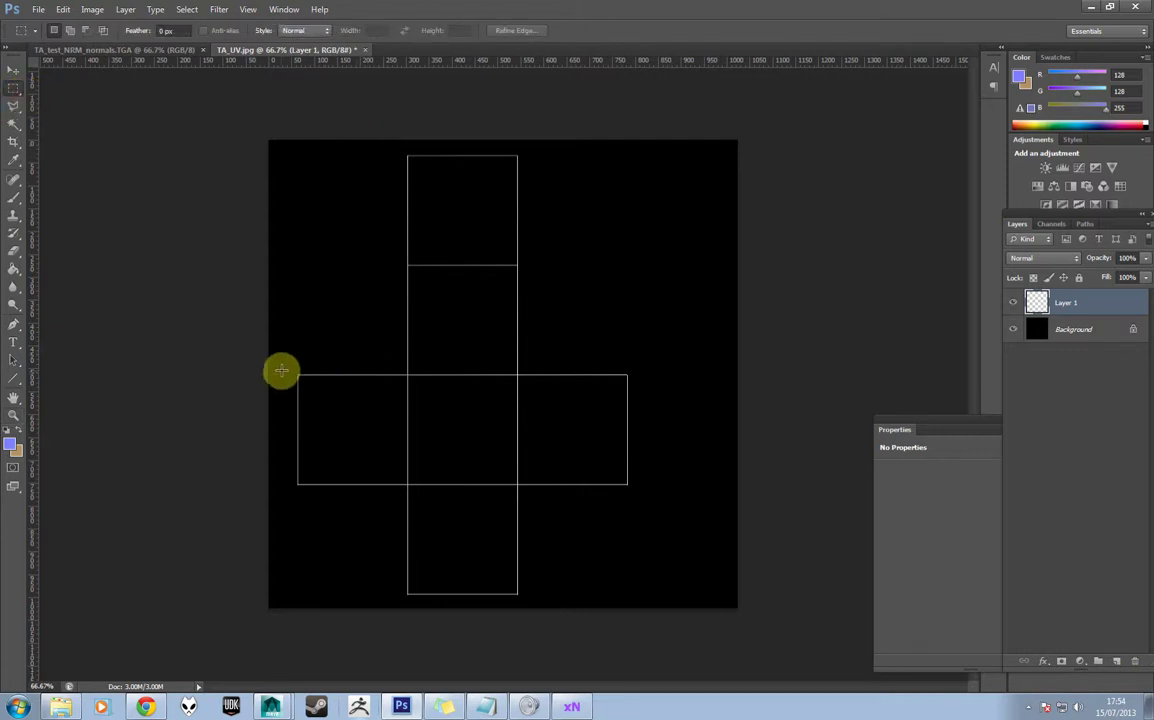
left_click(16, 124)
left_click(358, 245)
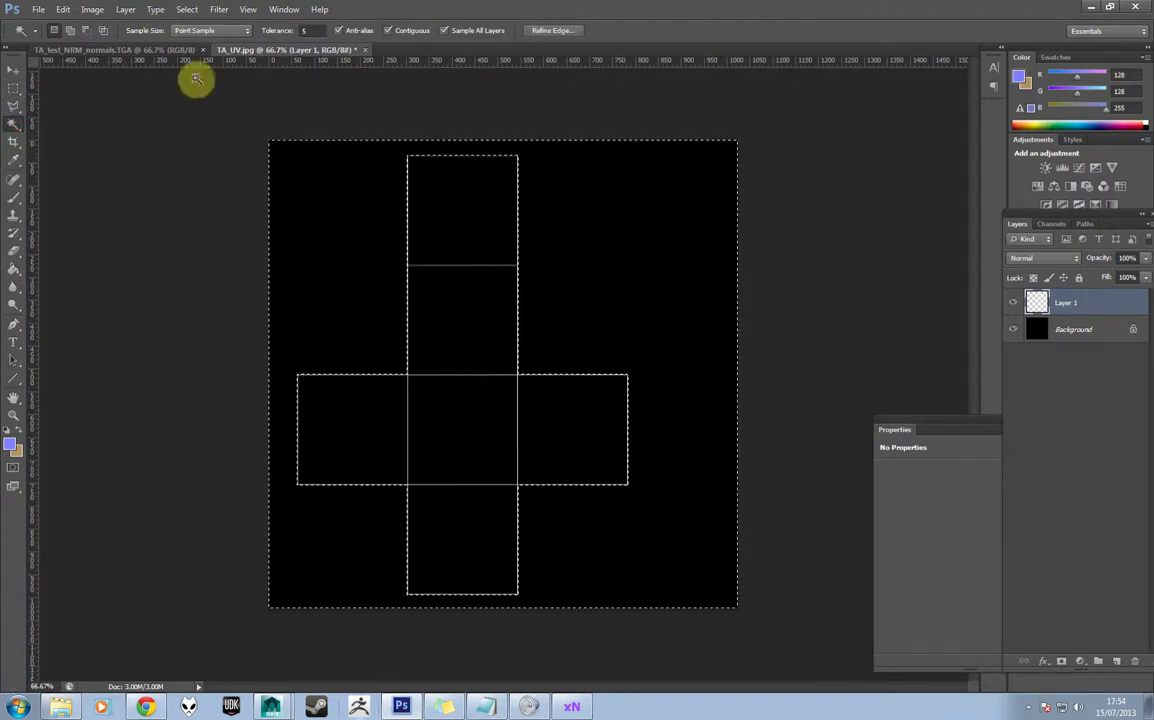
key("ctrl+d")
Magic Wand the black area, invert it and expand the selection by 1 pixel
left_click(318, 198)
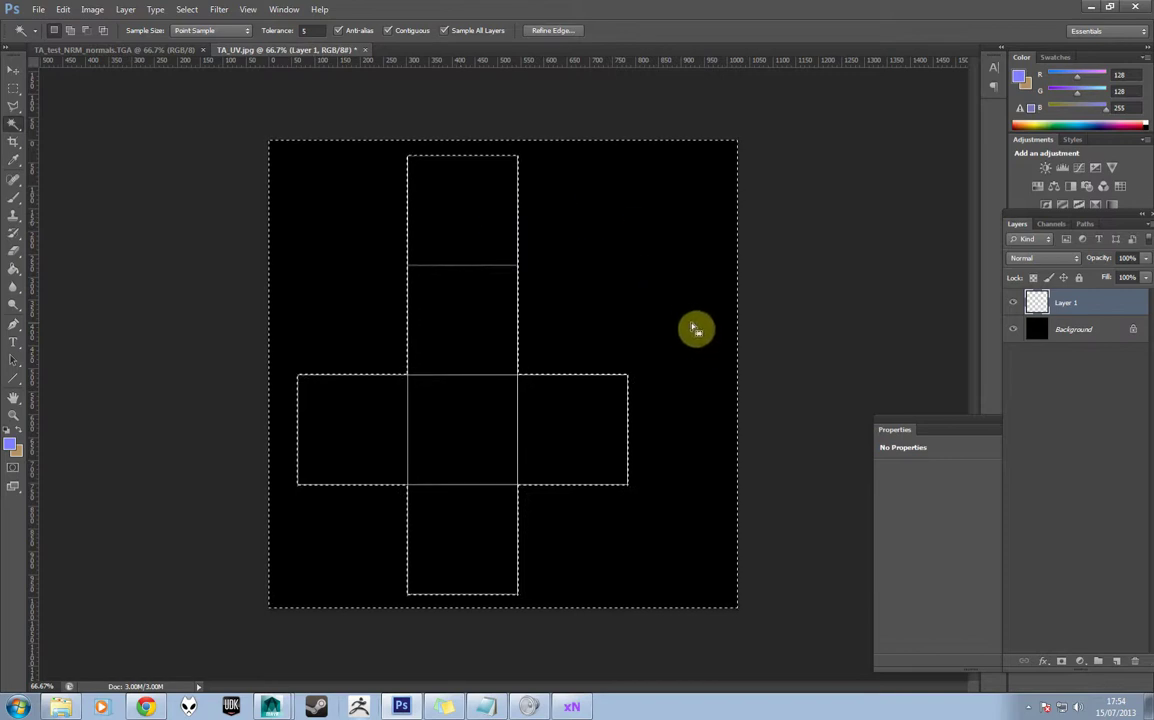
left_click(221, 12)
mouse_move(187, 14)
left_click(63, 10)
left_click(187, 10)
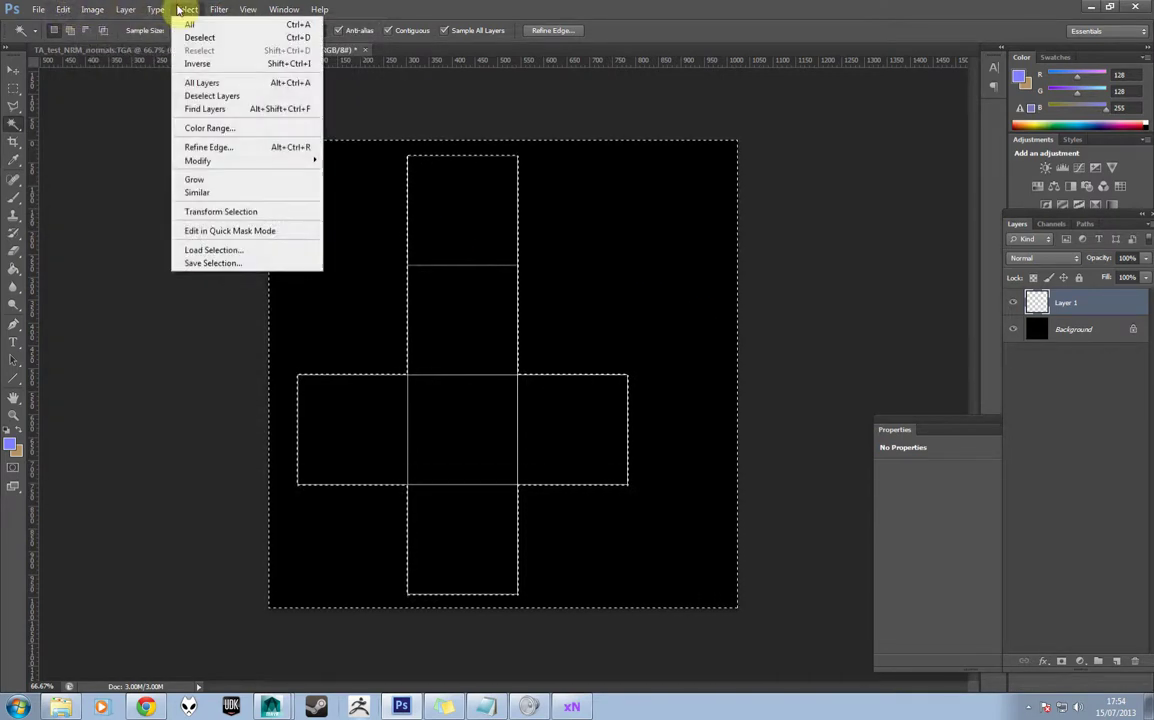
left_click(197, 65)
left_click(190, 11)
mouse_move(245, 161)
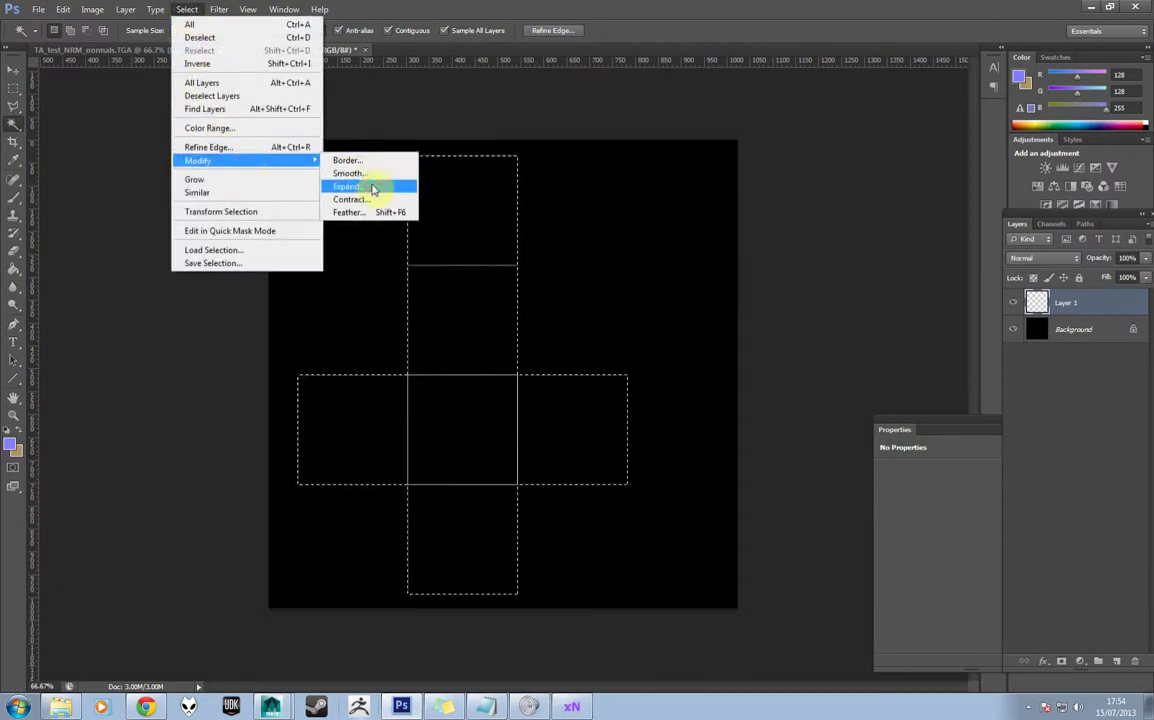
left_click(373, 186)
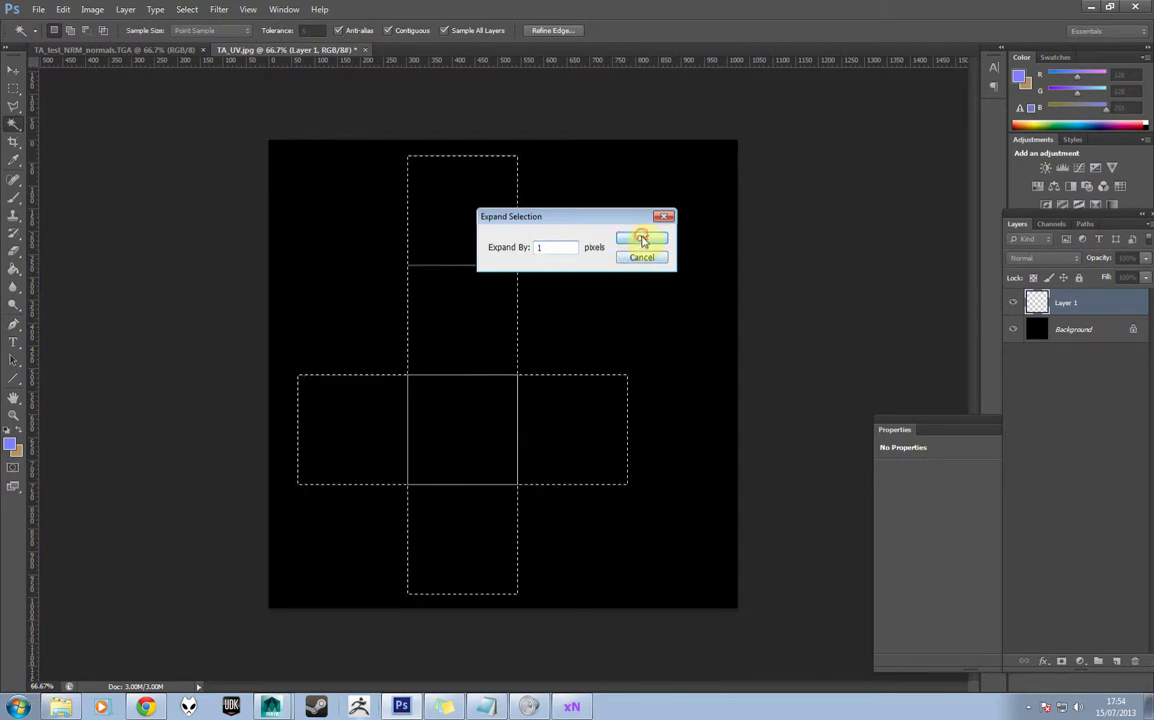
left_click(643, 241)
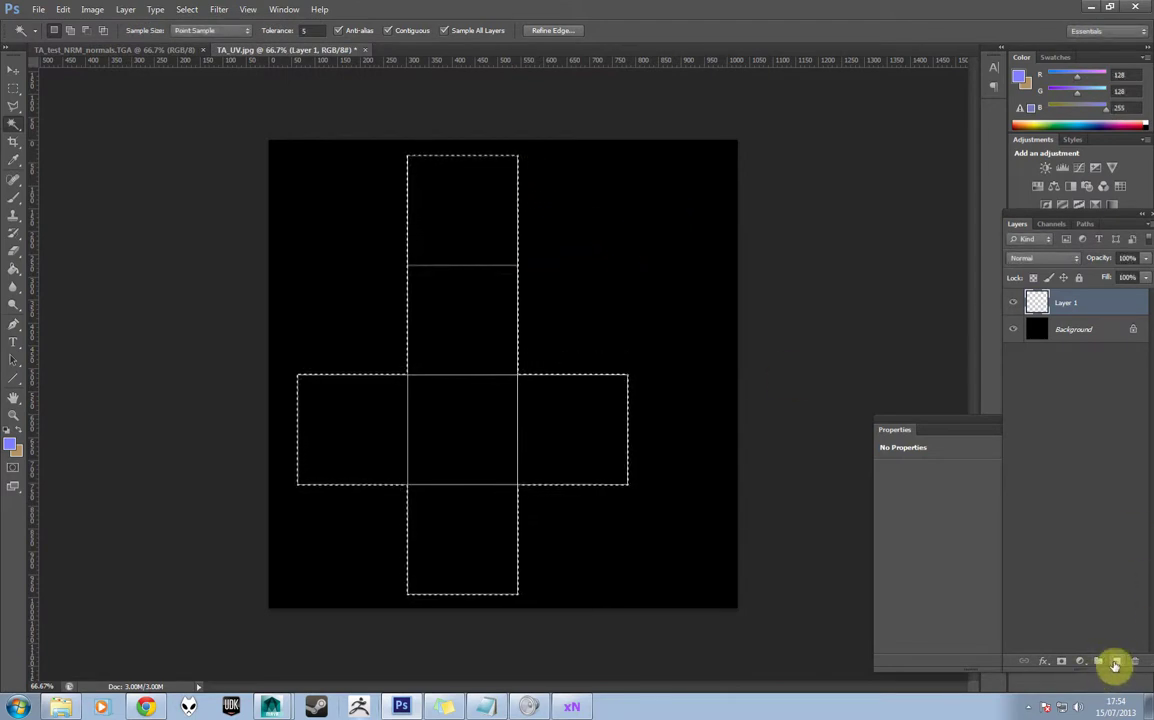
left_click(1096, 547)
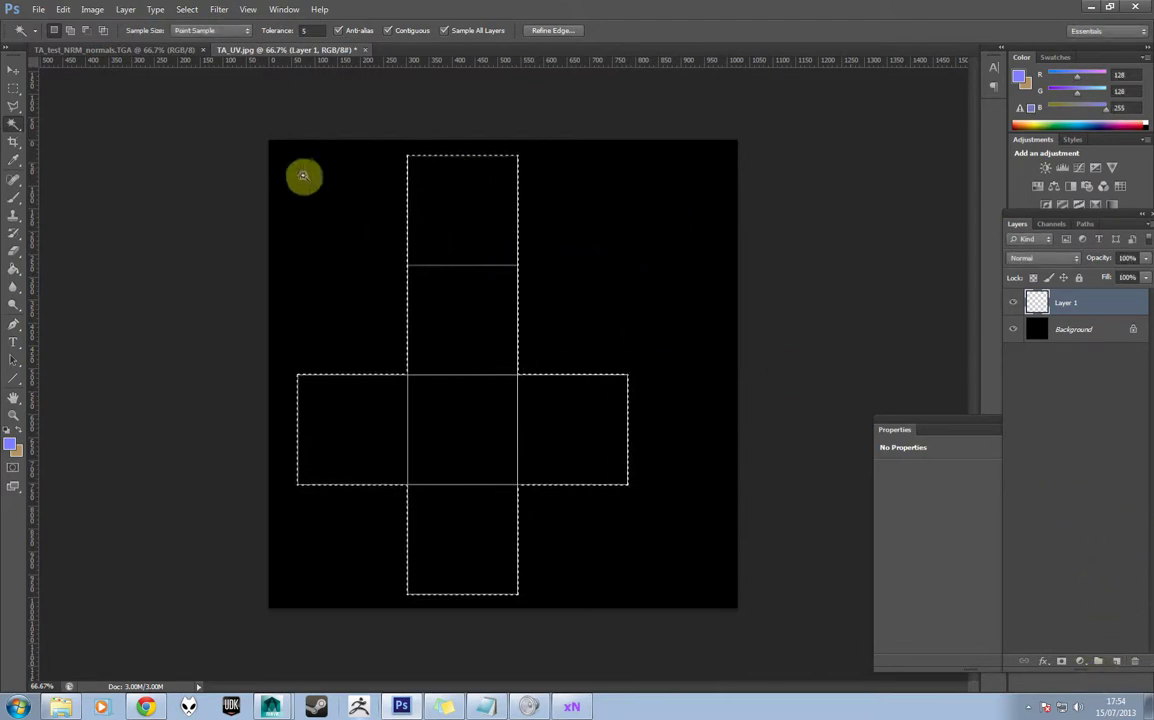
Fill the UV-island selection on Layer 1 with flat blue (128,128,255)
left_click(14, 90)
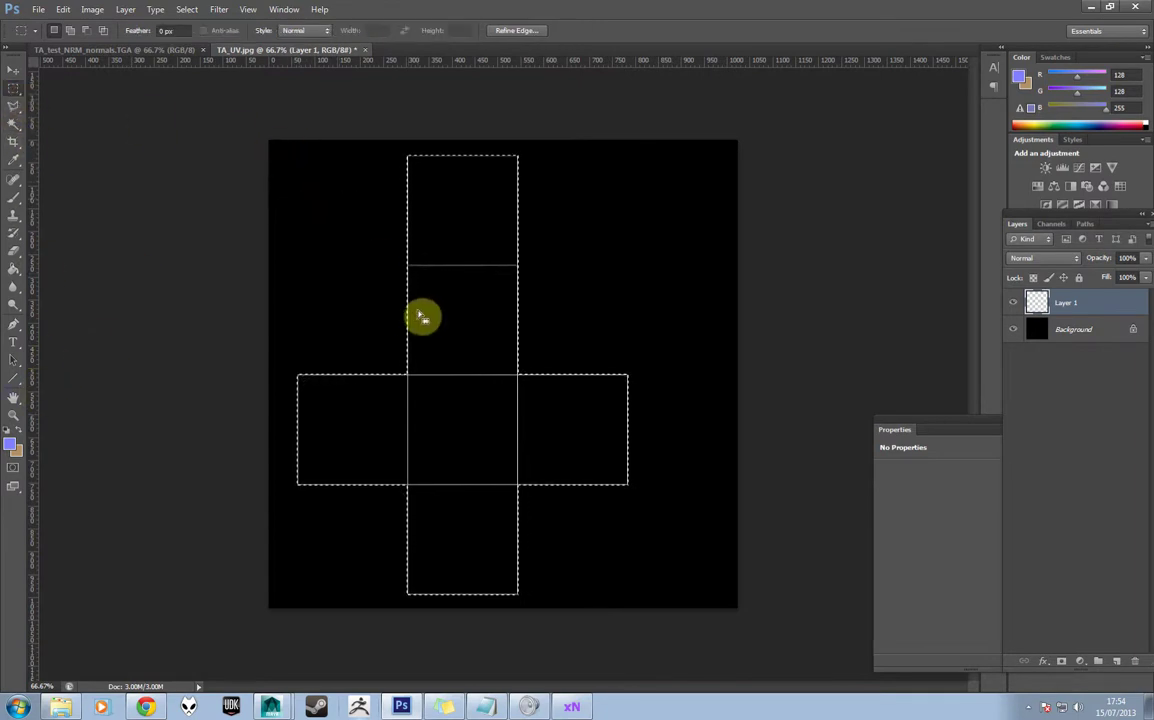
left_click(17, 199)
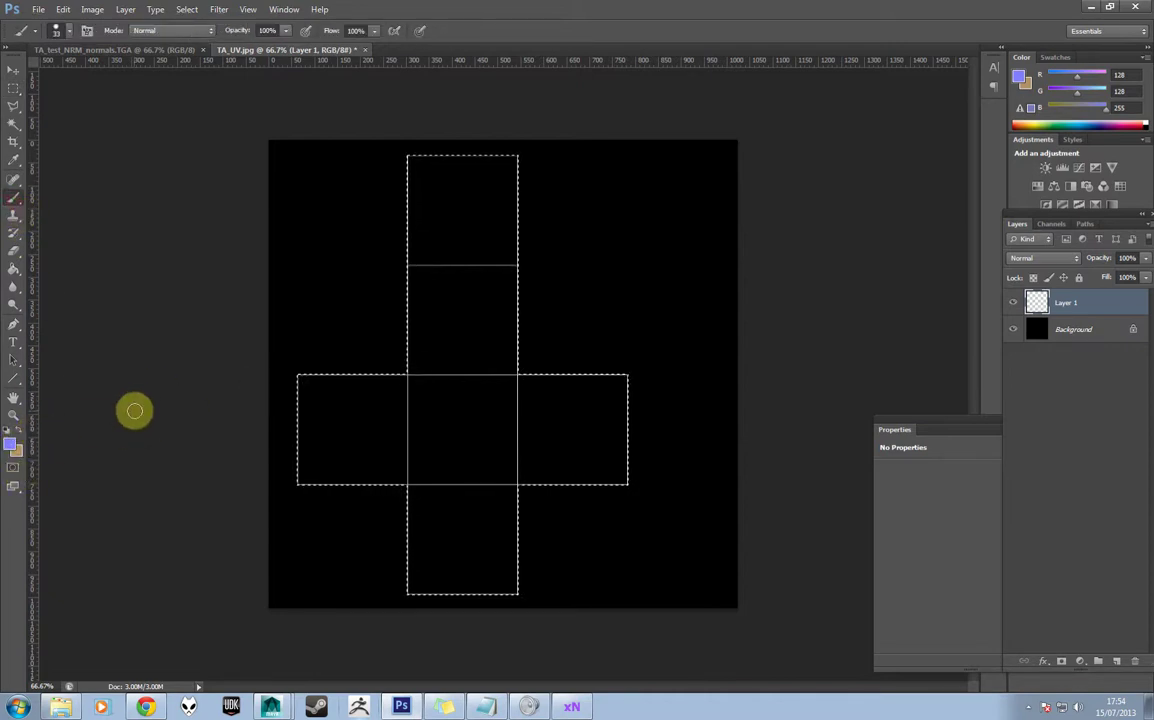
key("alt+BackSpace")
Convert Background to Layer 0, move it above Layer 1 in Lighten mode, and deselect
key("m")
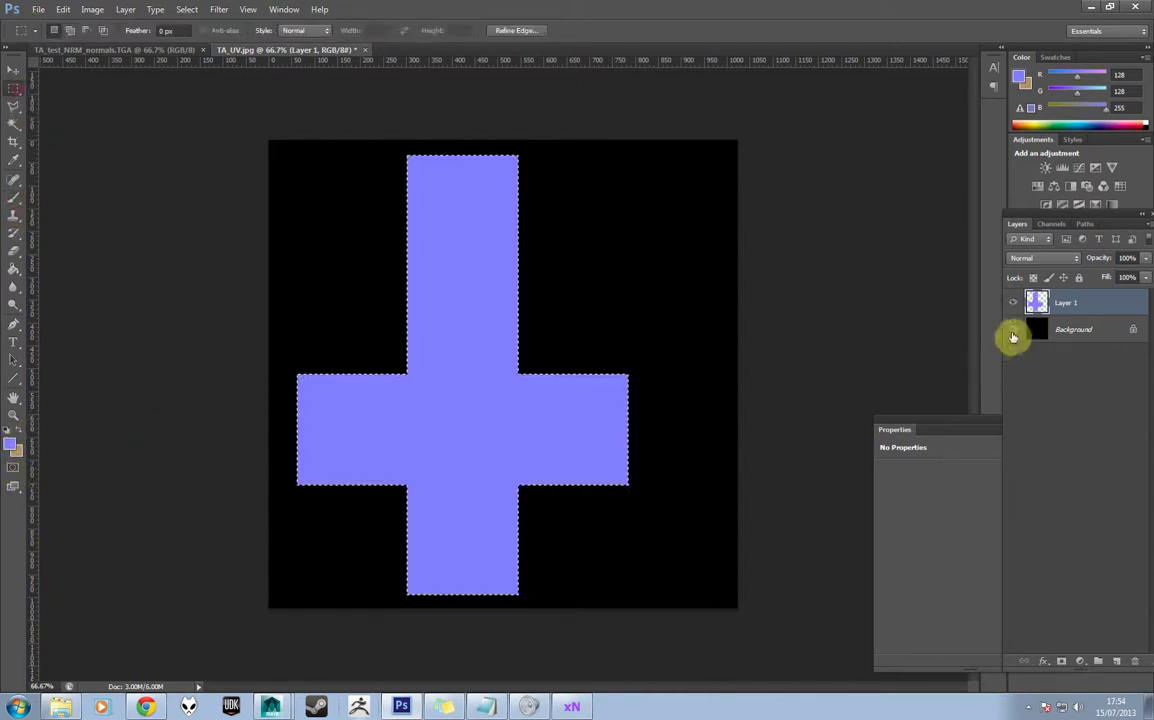
double_click(1077, 330)
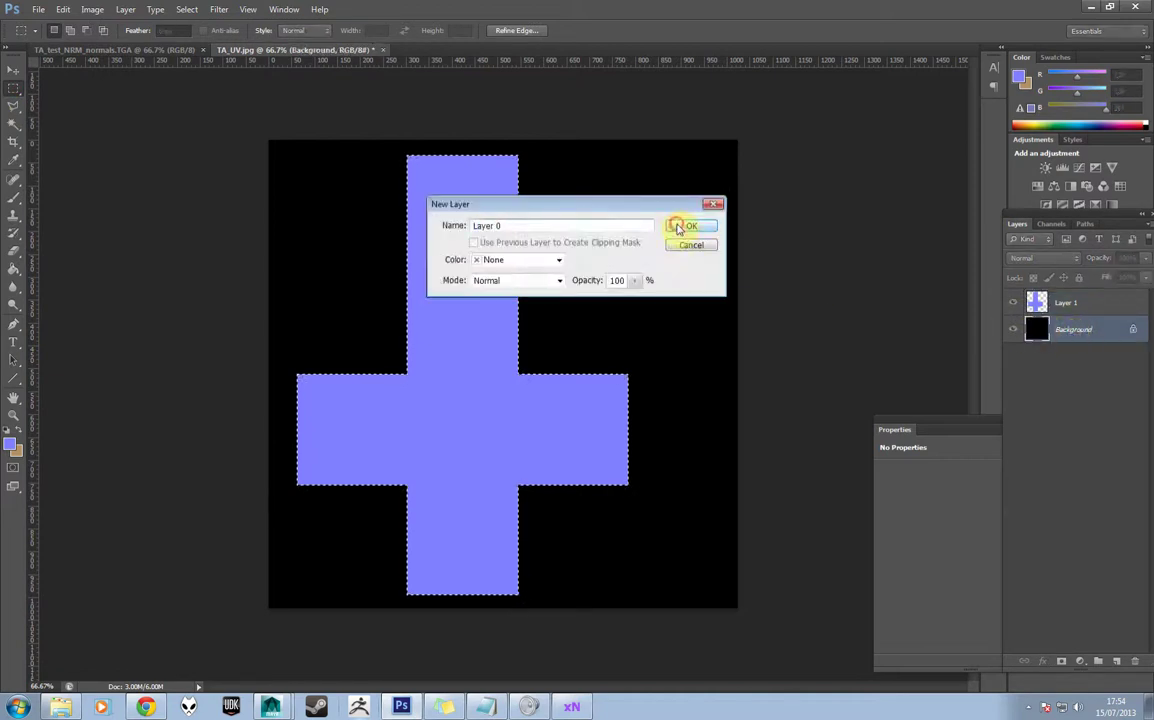
left_click(689, 226)
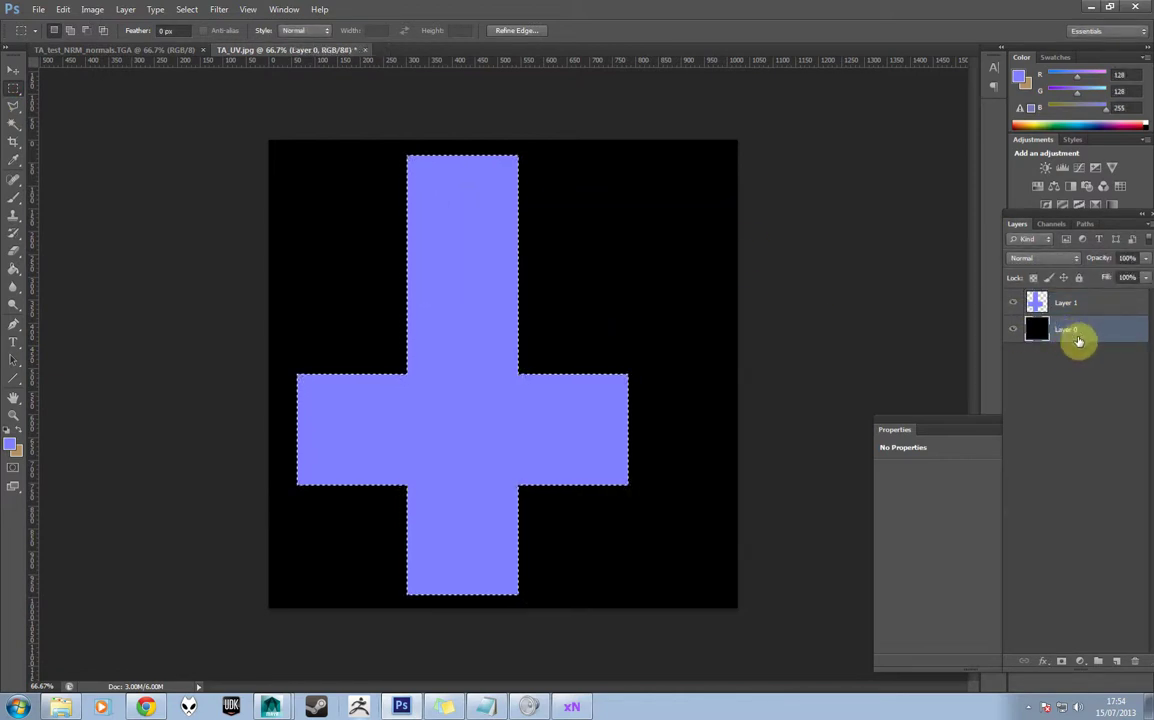
left_click_drag(1070, 338, 1072, 298)
left_click(1060, 259)
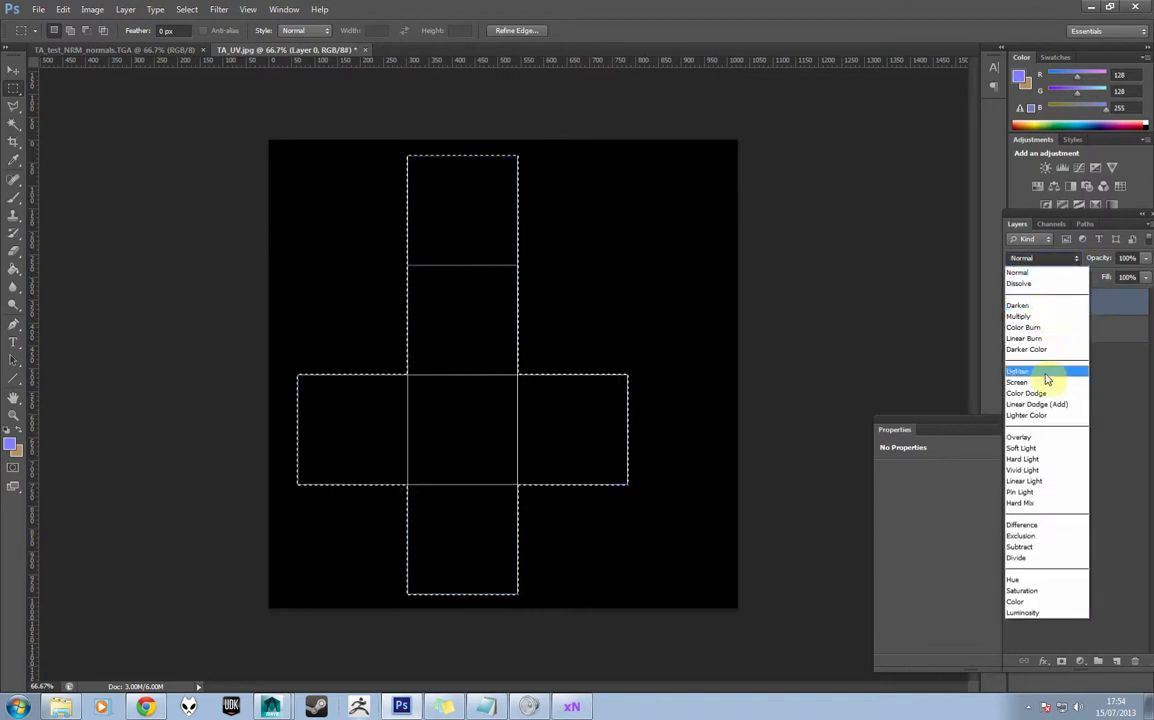
left_click(1045, 372)
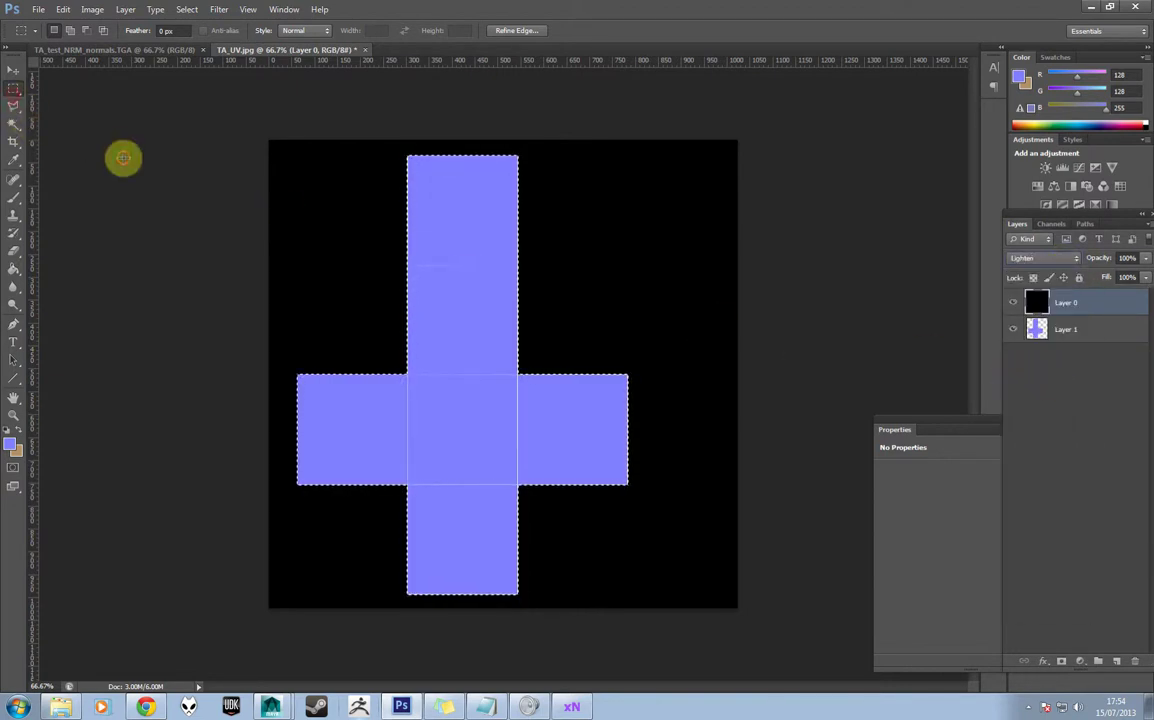
key("ctrl+d")
Add an empty Layer 2 above Layer 1, zoom to 100% and marquee the cross
left_click(1075, 331)
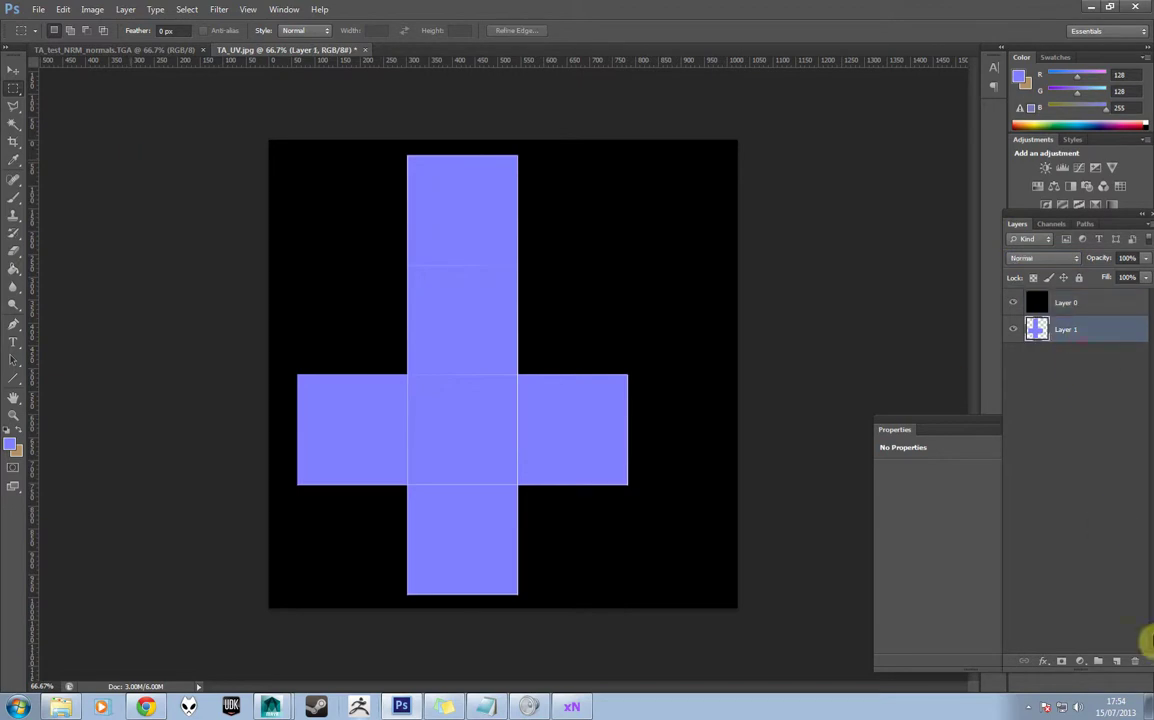
left_click(1117, 662)
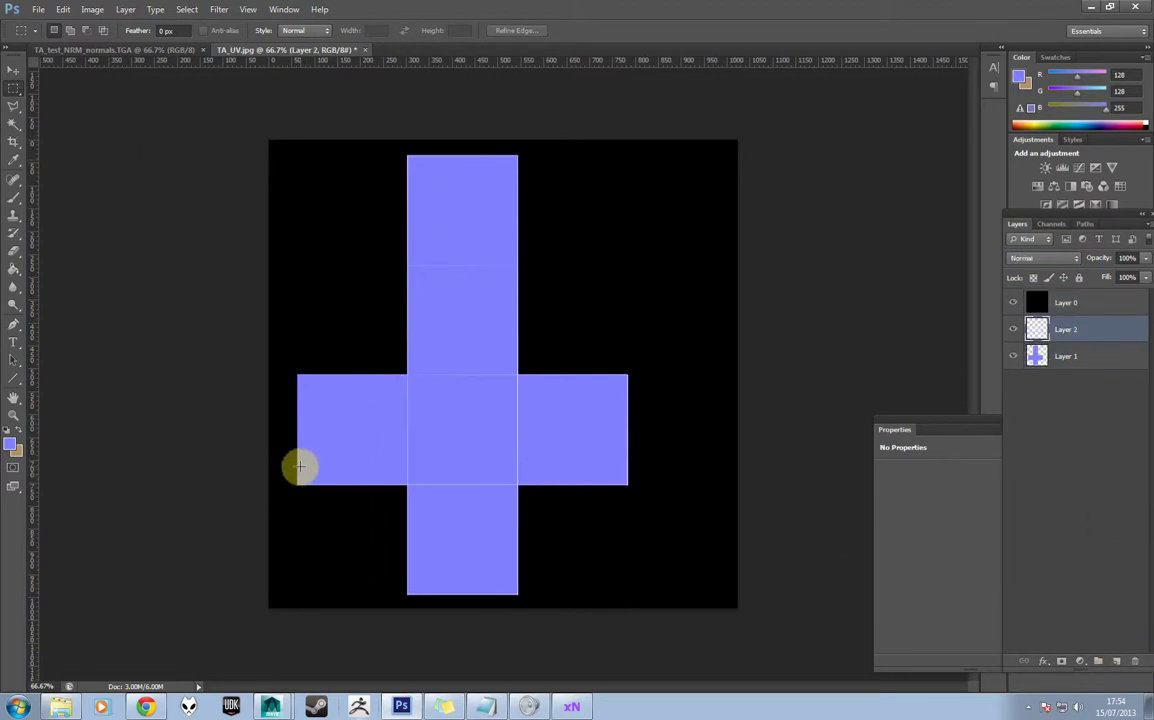
left_click(12, 420)
left_click(283, 406)
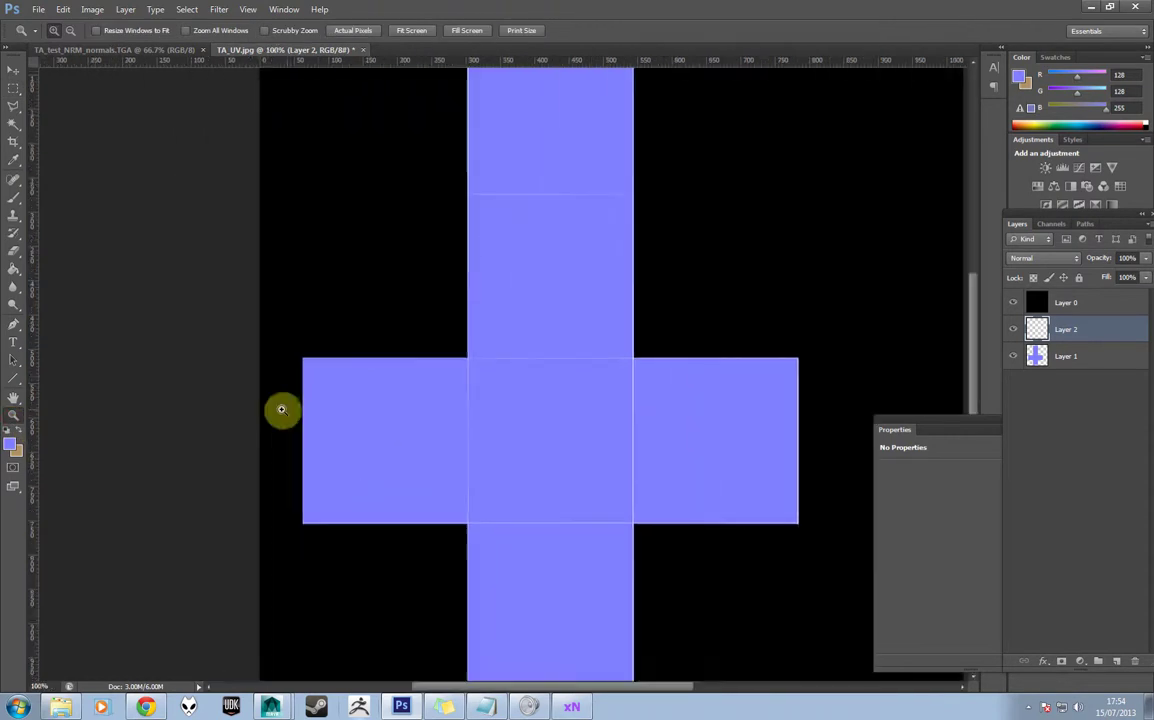
left_click(16, 92)
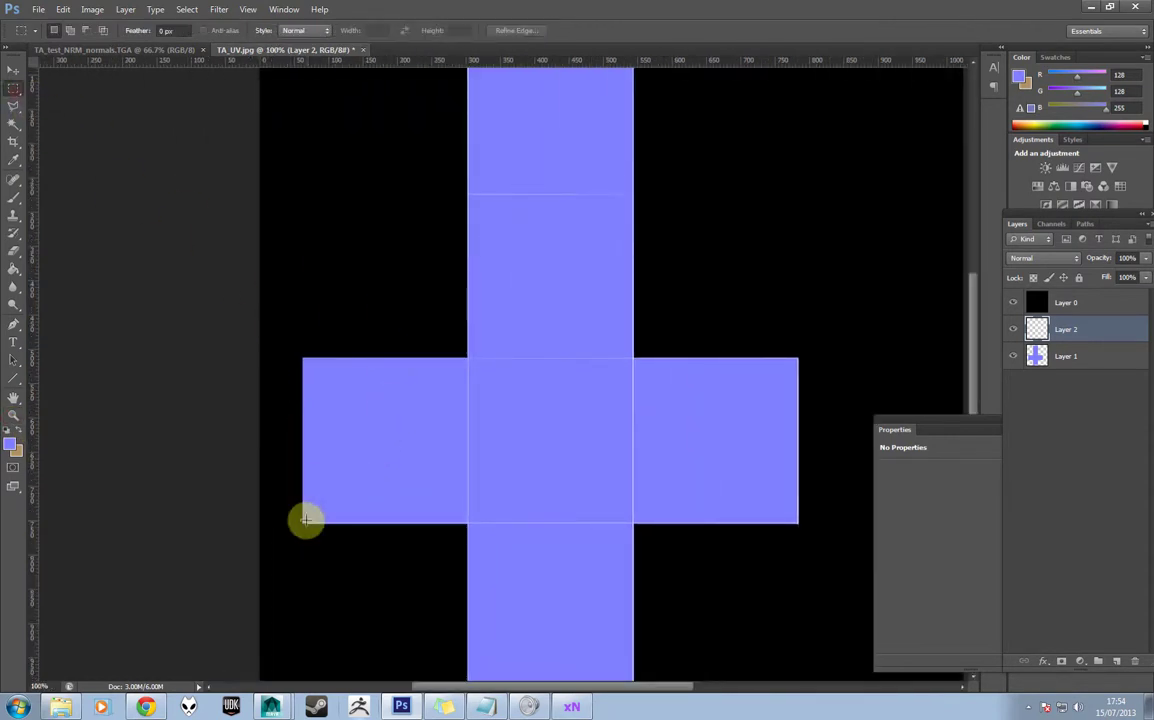
left_click_drag(301, 521, 833, 357)
Build a selection of the cross's middle horizontal strip from Layer 1's shape
left_click(1036, 356)
left_click(1036, 356, "ctrl")
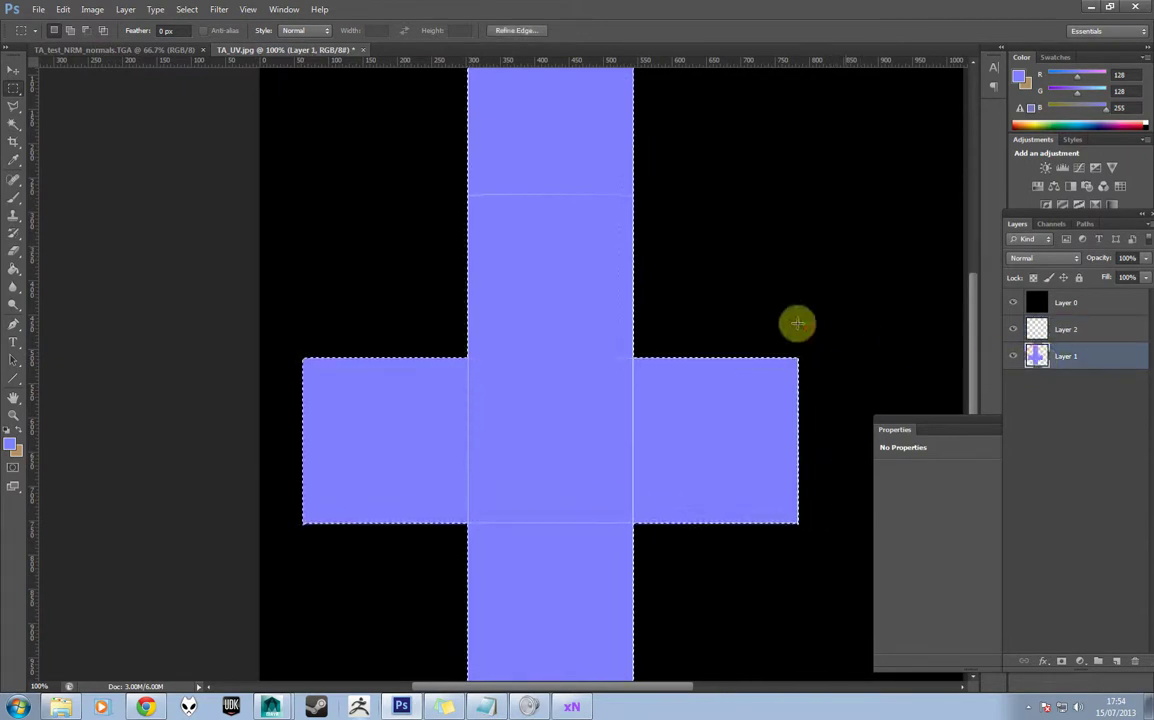
scroll(769, 321, "up", 2)
scroll(769, 321, "up", 2)
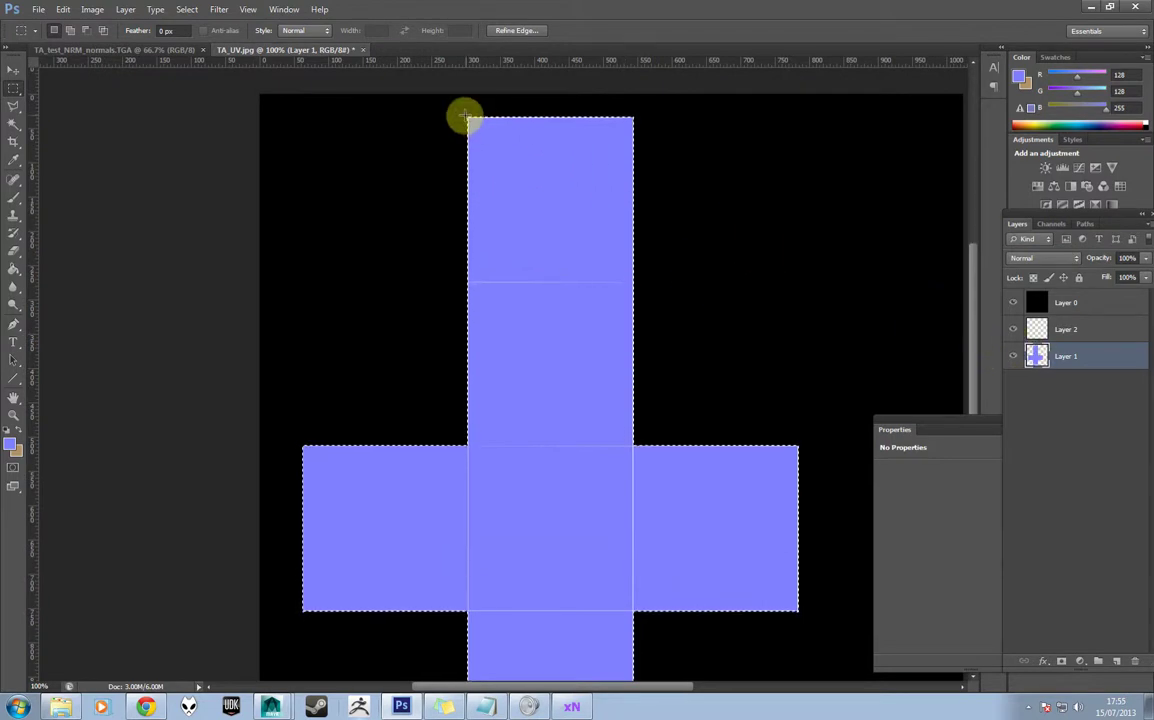
left_click_drag(442, 108, 719, 449, "shift")
scroll(641, 398, "down", 5)
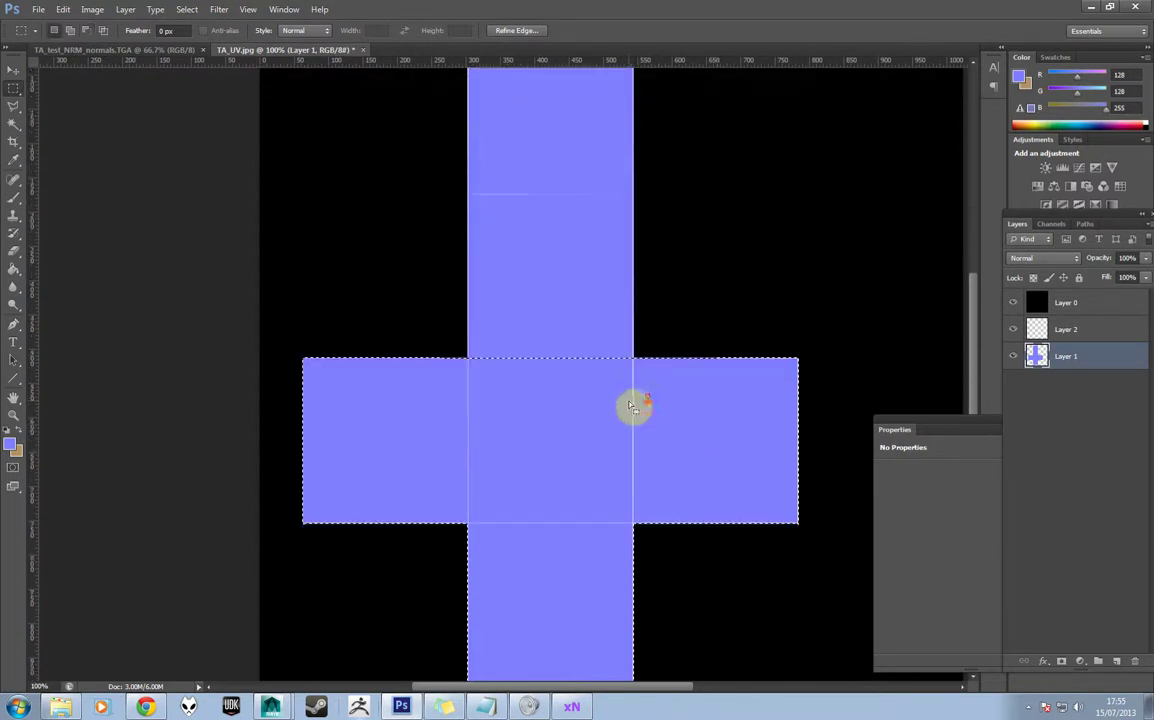
left_click_drag(448, 582, 704, 405, "shift")
Fill the strip on Layer 2 with tan (177,147,100) and deselect
left_click(1005, 333)
left_click(20, 435)
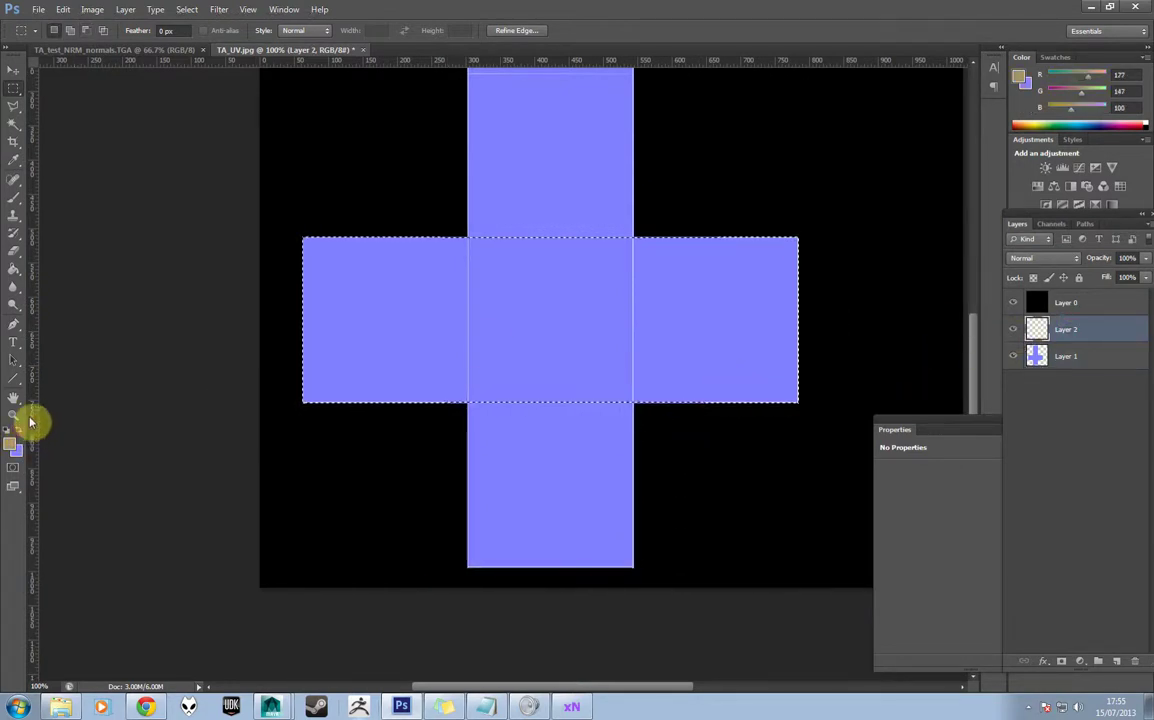
key("alt+BackSpace")
key("ctrl+d")
Hide the black Layer 0, zoom out to the whole canvas, and bring xNormal forward
left_click(1013, 302)
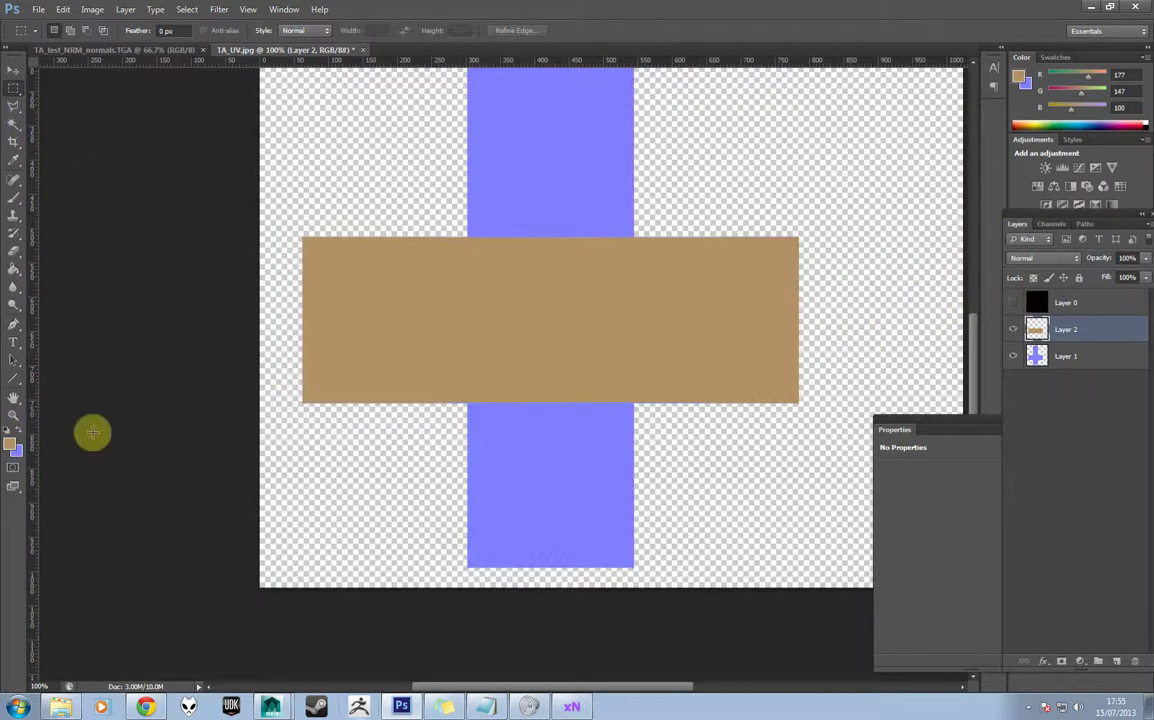
left_click(13, 413)
left_click_drag(386, 260, 476, 380, "alt")
left_click(570, 707)
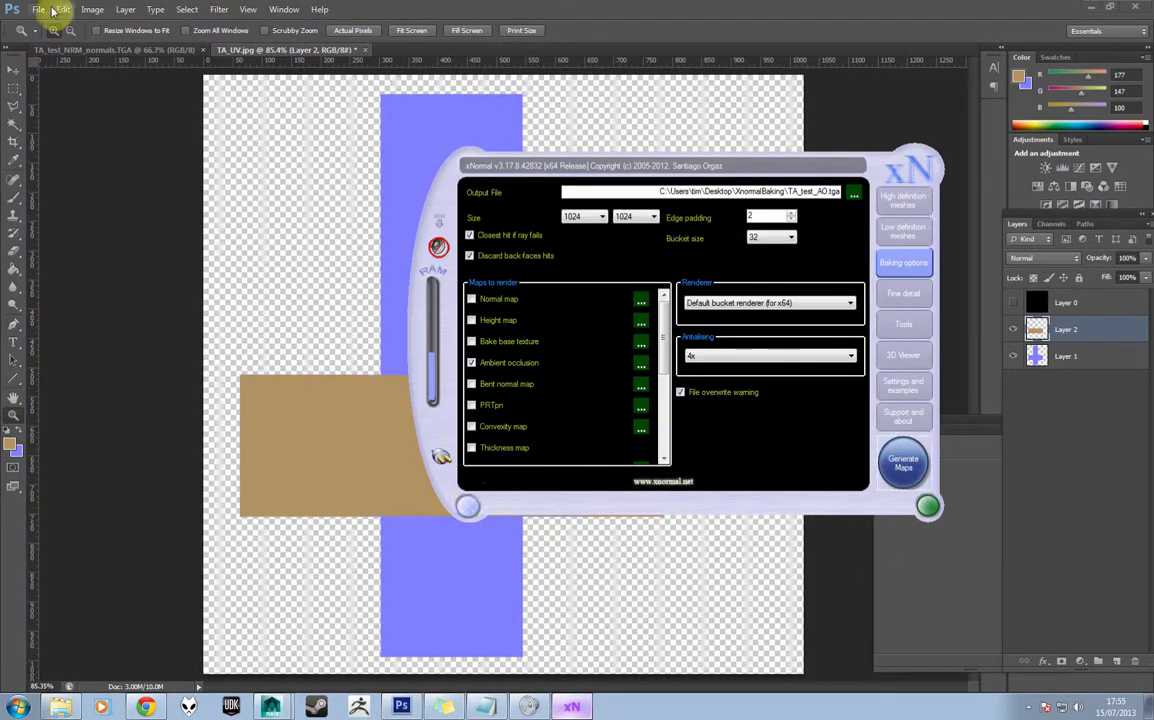
Open TA_test_AO_occlusion.TGA, copy it all and paste it into TA_UV.jpg as Layer 3
left_click(40, 10)
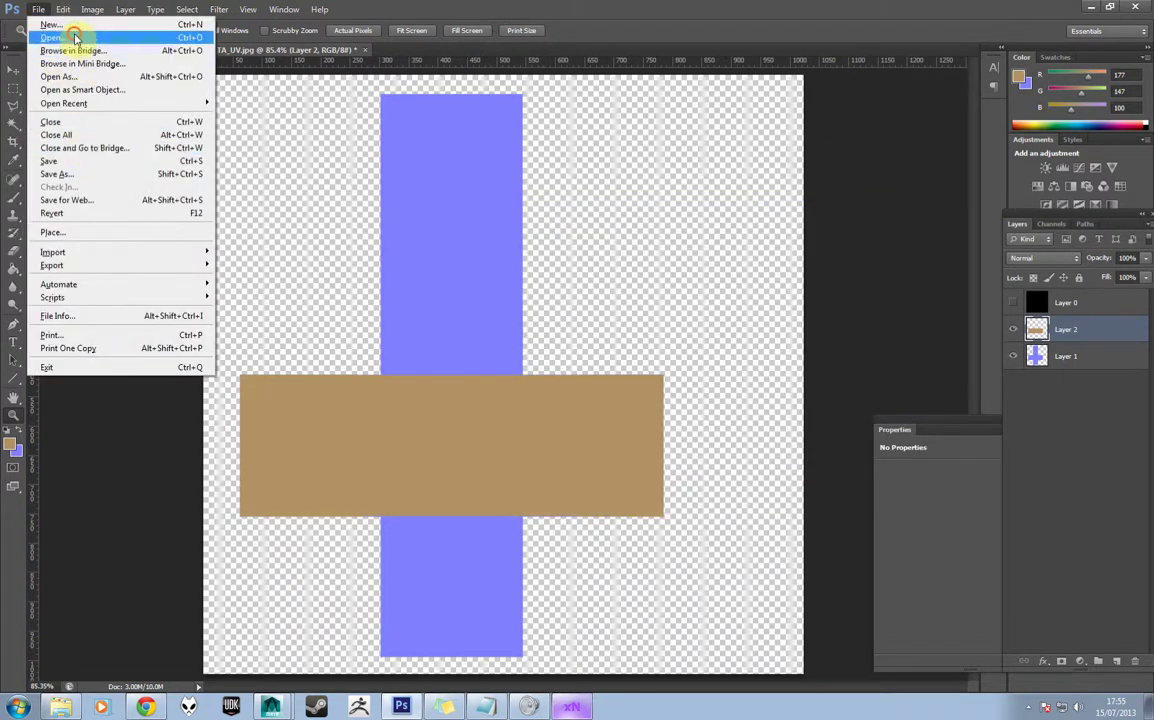
left_click(72, 44)
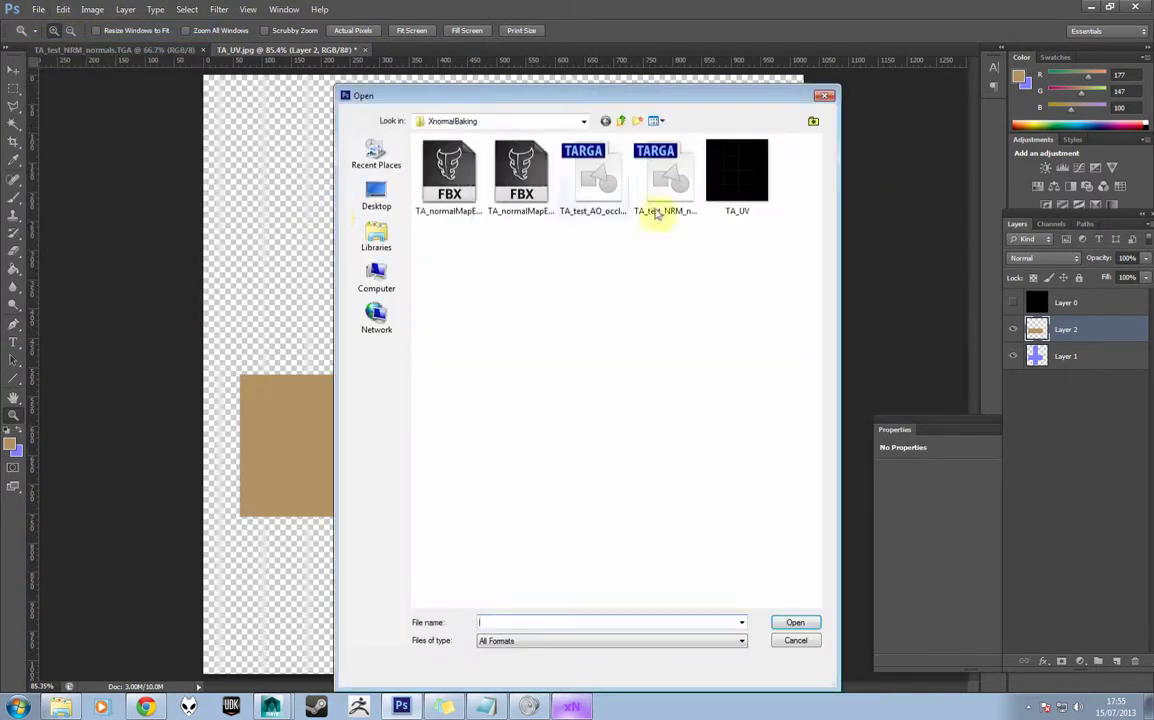
double_click(593, 178)
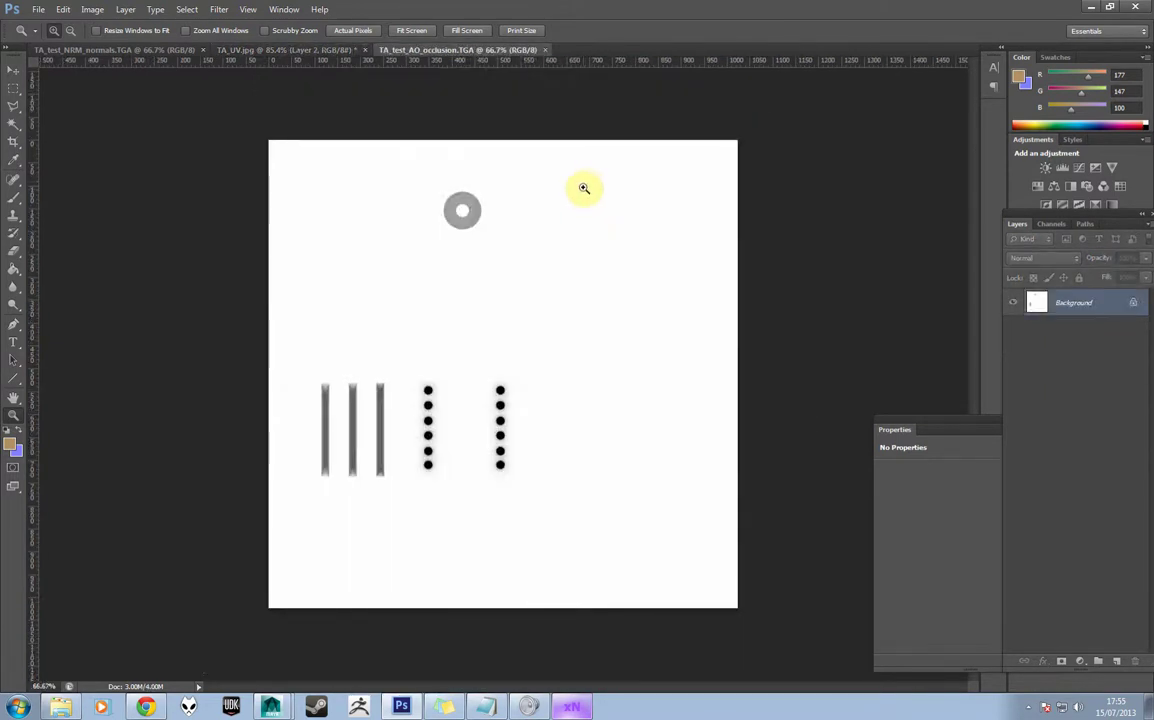
key("ctrl+a")
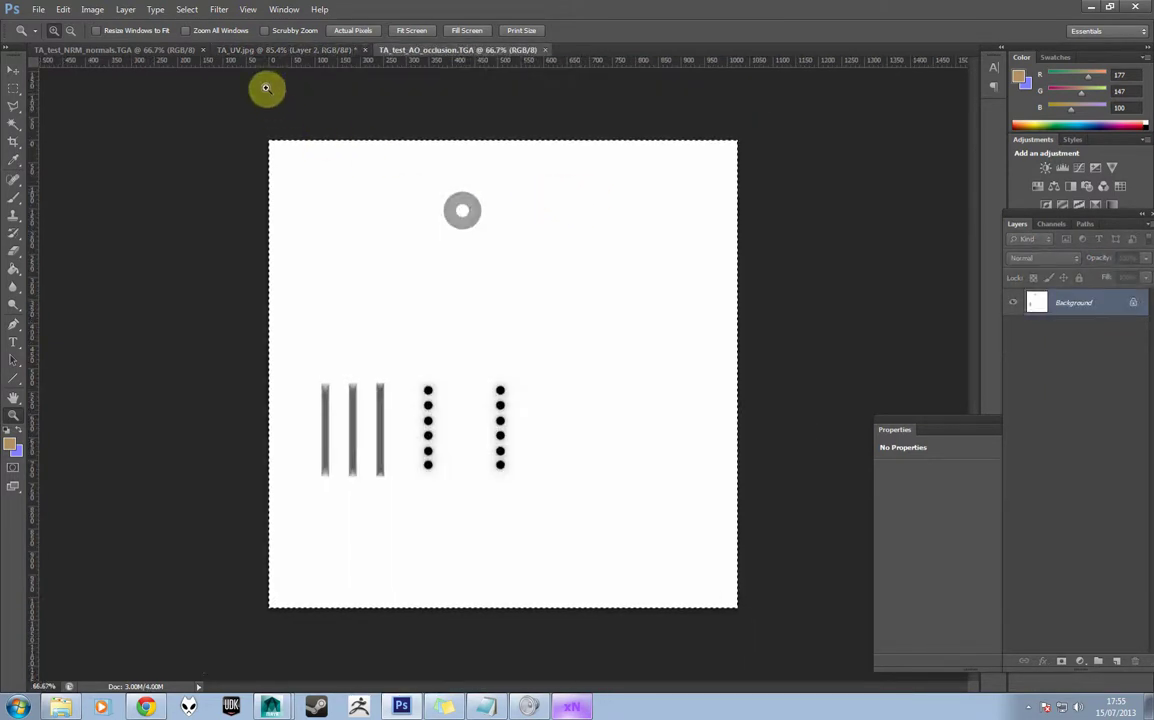
left_click(240, 50)
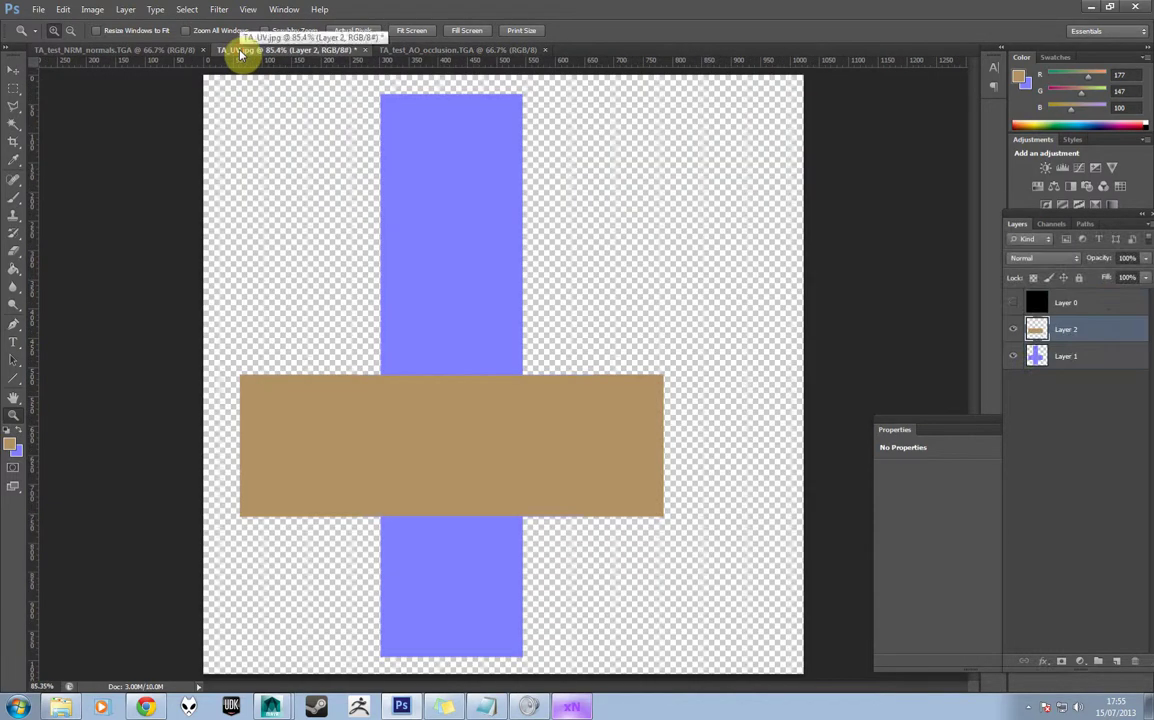
key("ctrl+v")
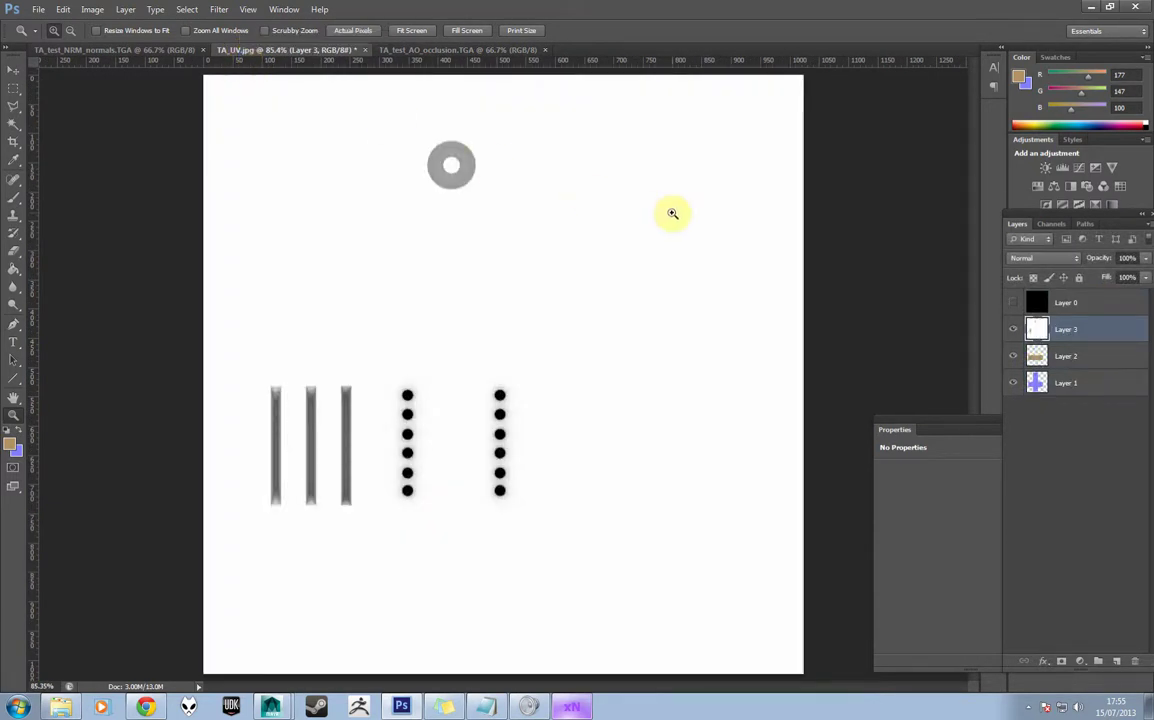
Set the AO layer to Darken blending and toggle its visibility to compare with the layout
left_click(1044, 260)
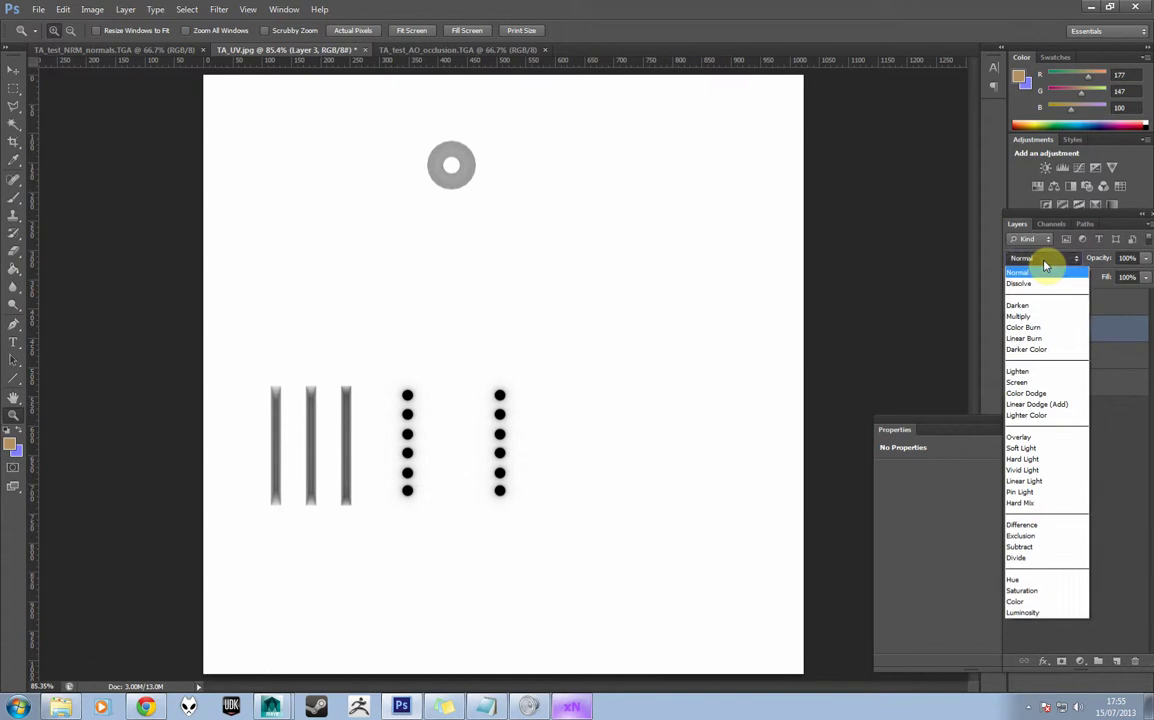
left_click(1040, 305)
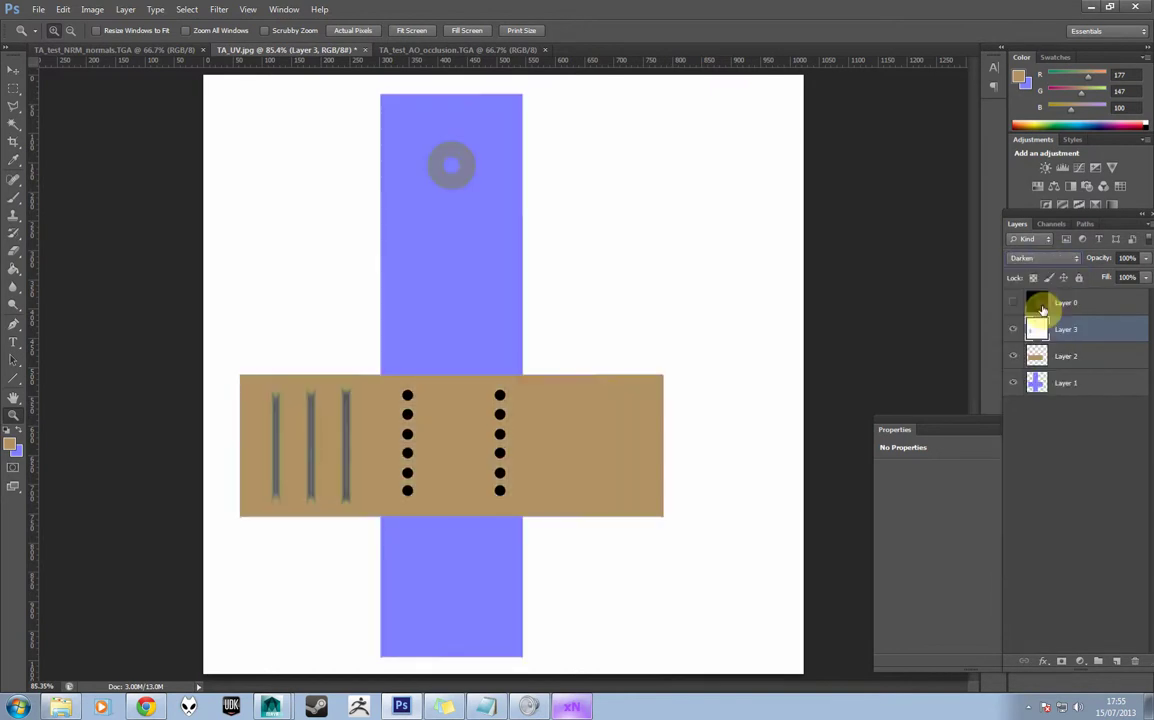
left_click(1015, 330)
left_click(1015, 330)
left_click_drag(438, 482, 464, 443)
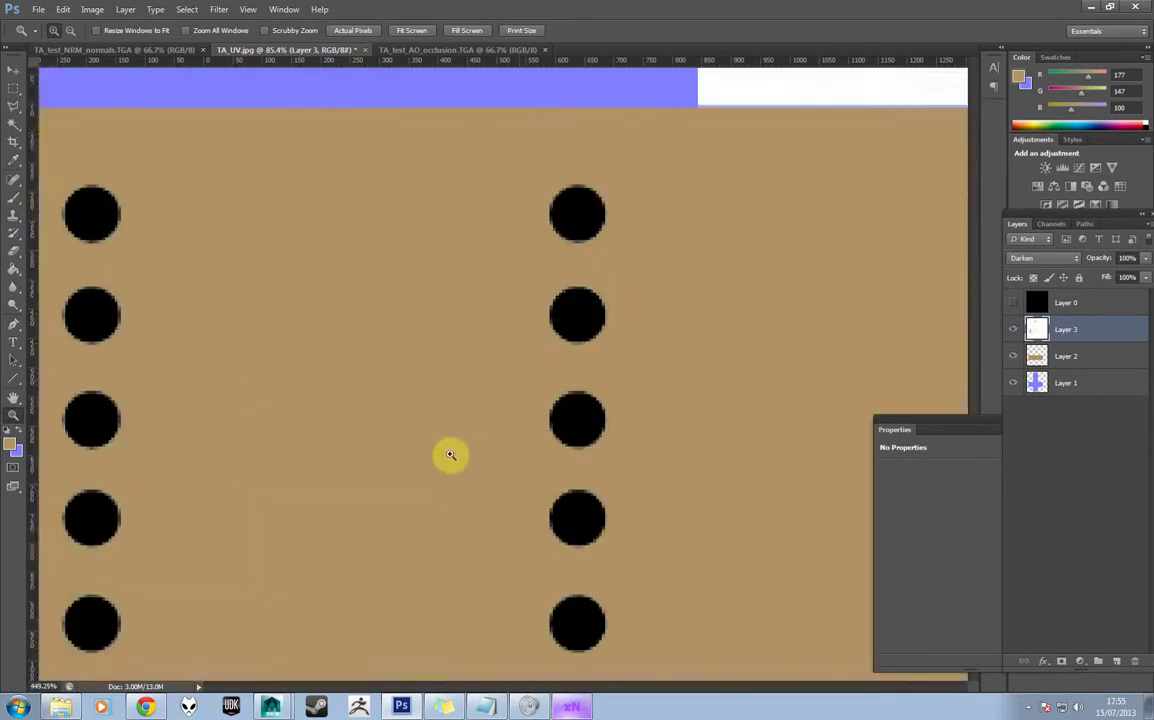
right_click(565, 344)
left_click(568, 351)
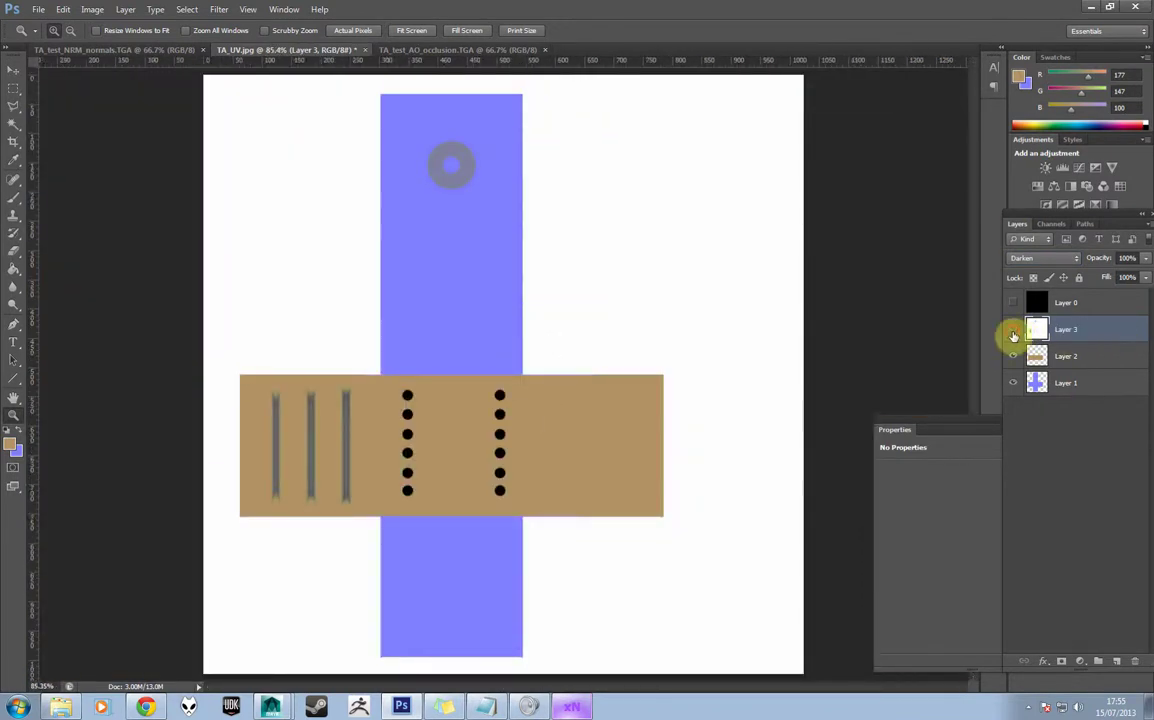
left_click(1014, 333)
left_click(1014, 333)
Reapply Darken to Layer 3 after trying Normal, and set its opacity to 50%
left_click(1040, 258)
left_click(1050, 271)
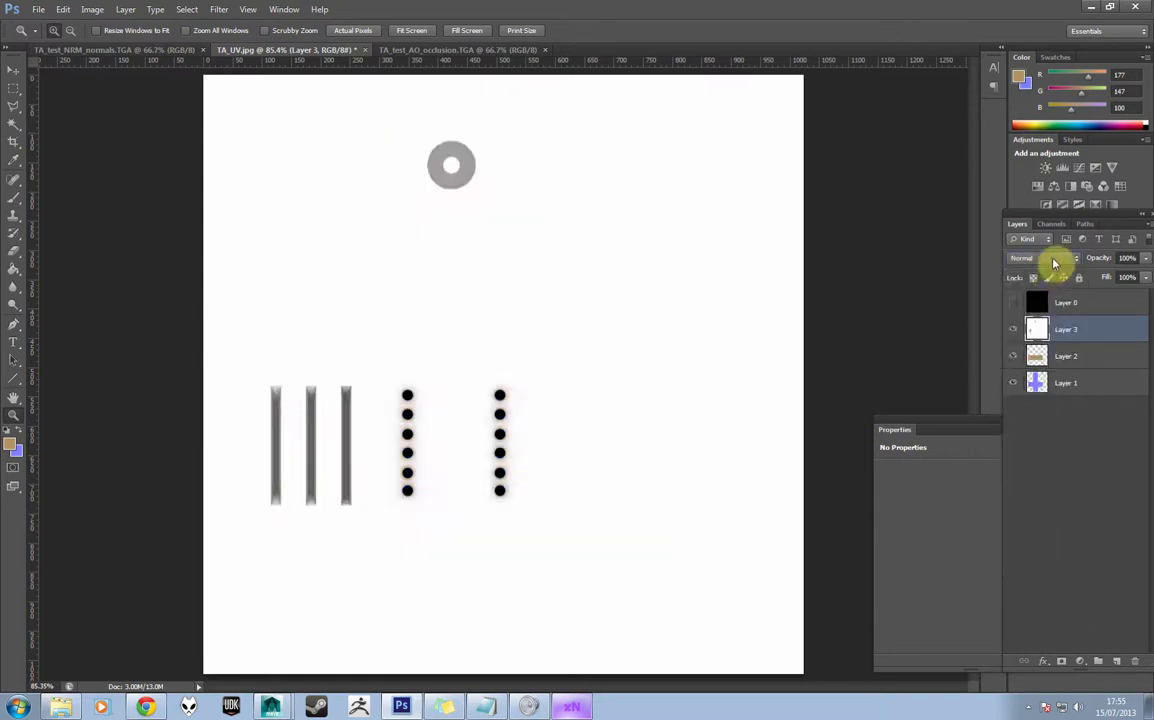
left_click(1054, 263)
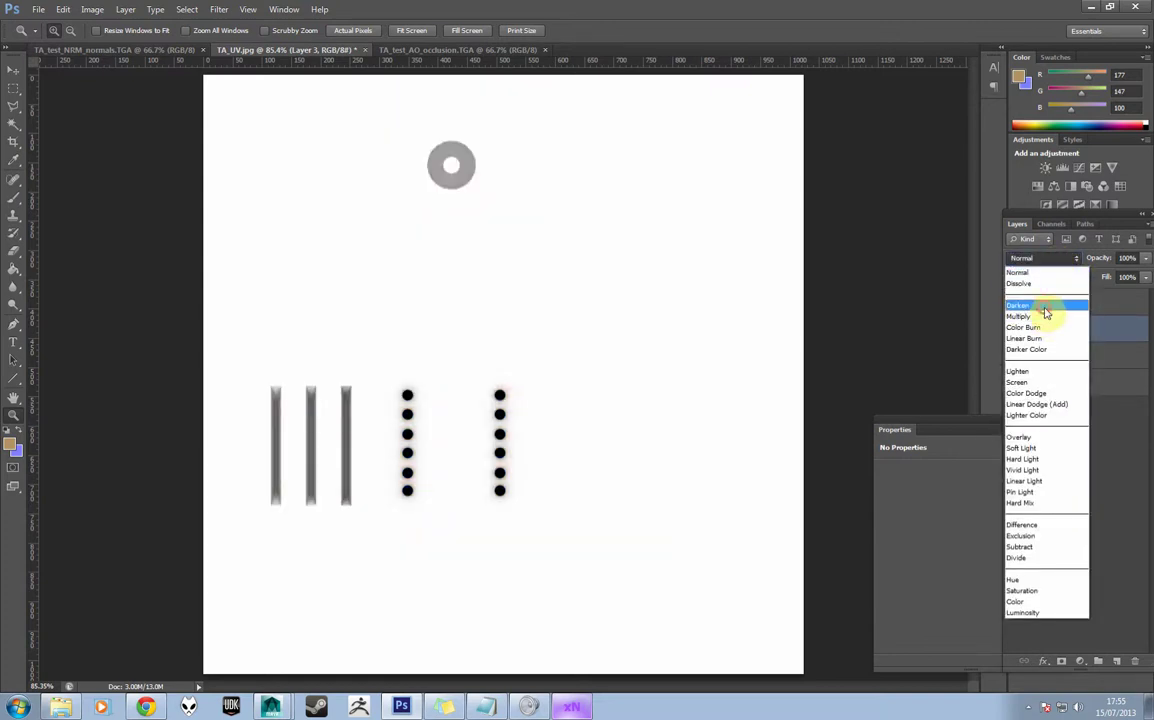
left_click(1044, 317)
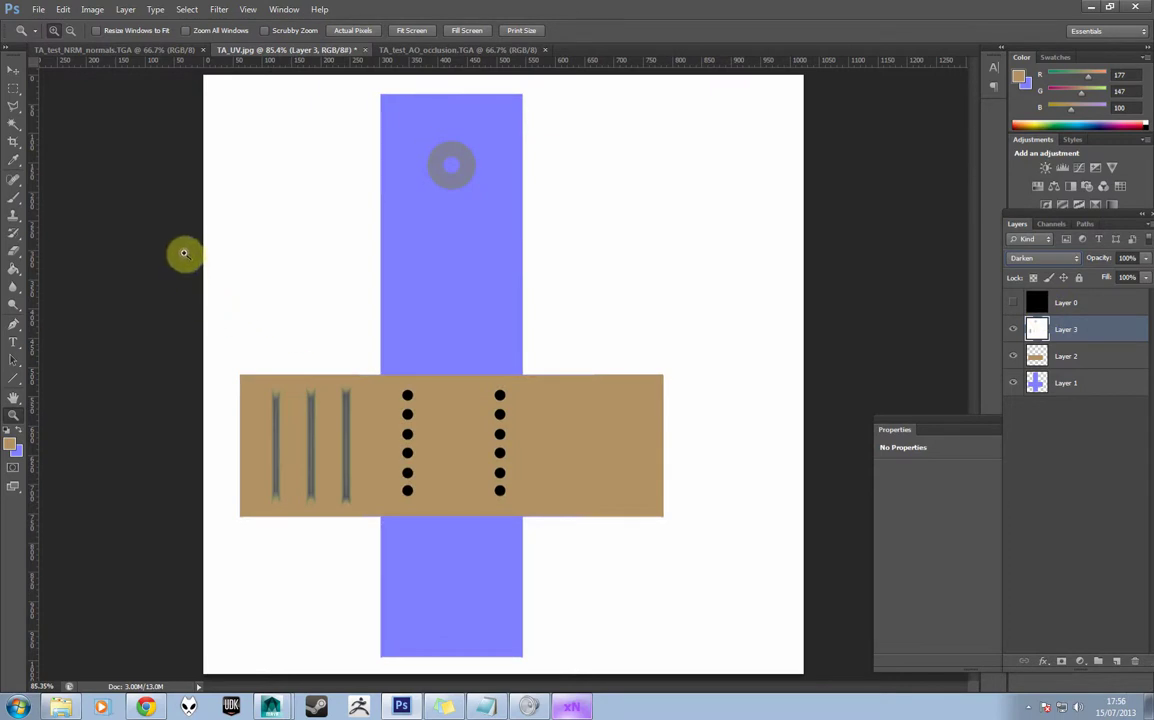
left_click(40, 11)
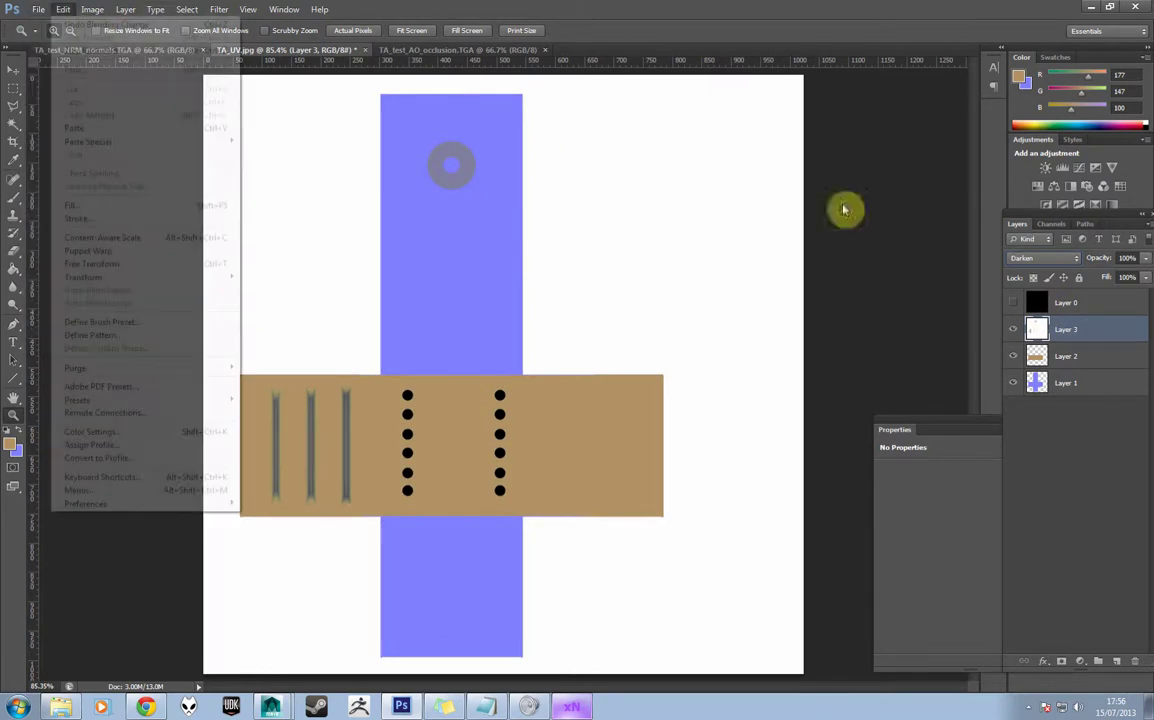
left_click(1131, 257)
left_click(1089, 262)
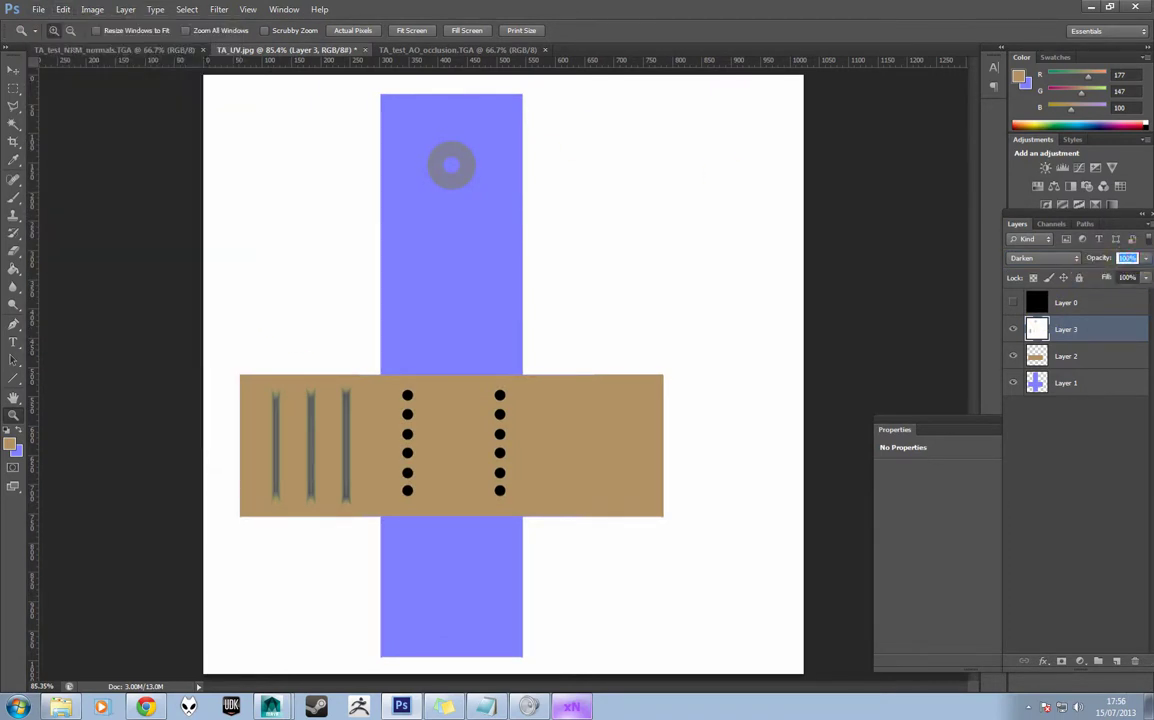
type("50")
left_click(40, 10)
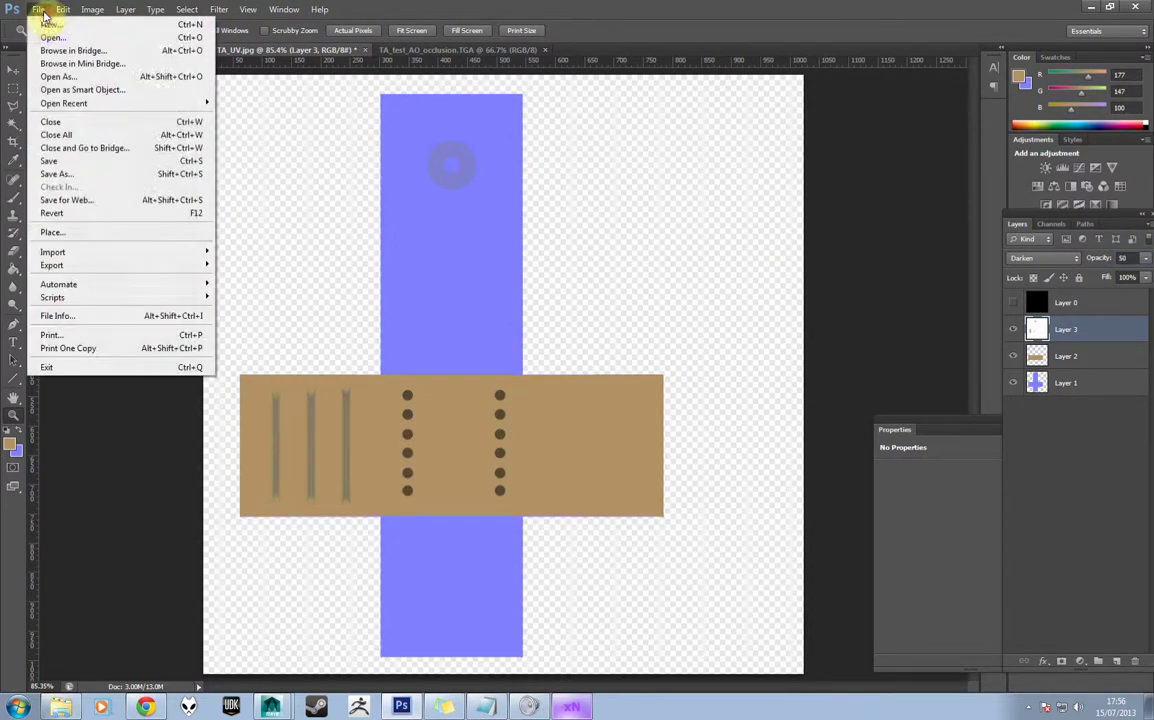
left_click(95, 160)
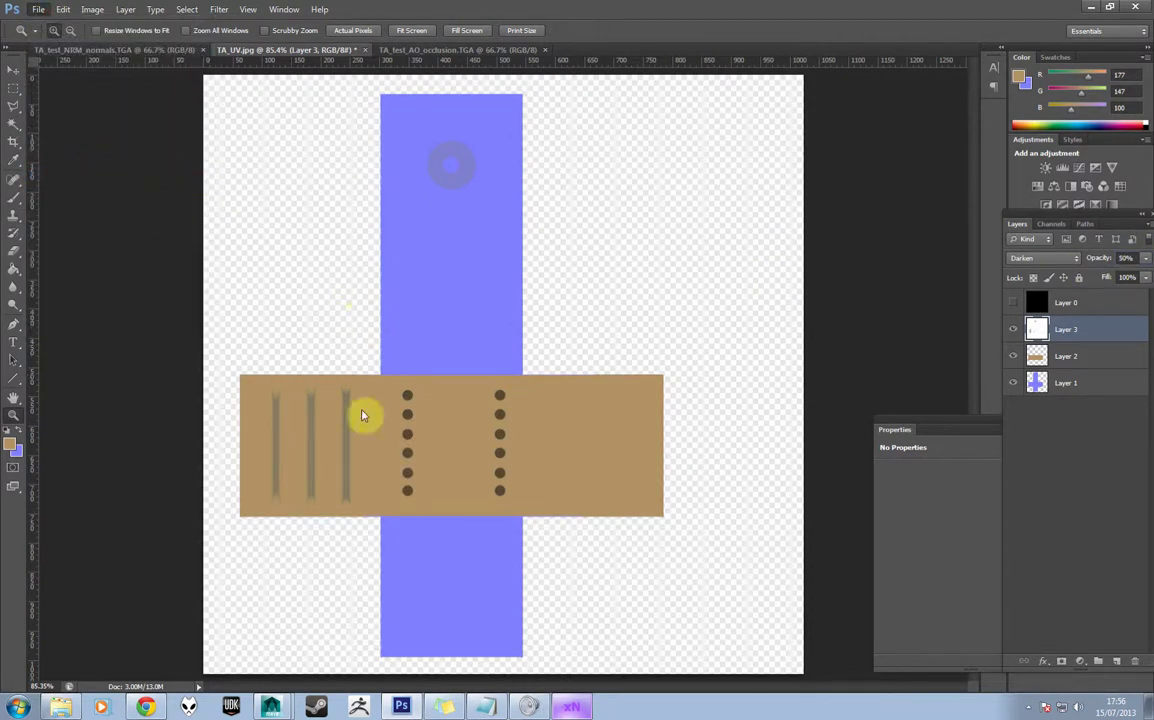
Save a Targa copy named TA_test_DIF, accepting the default Targa options
left_click(600, 522)
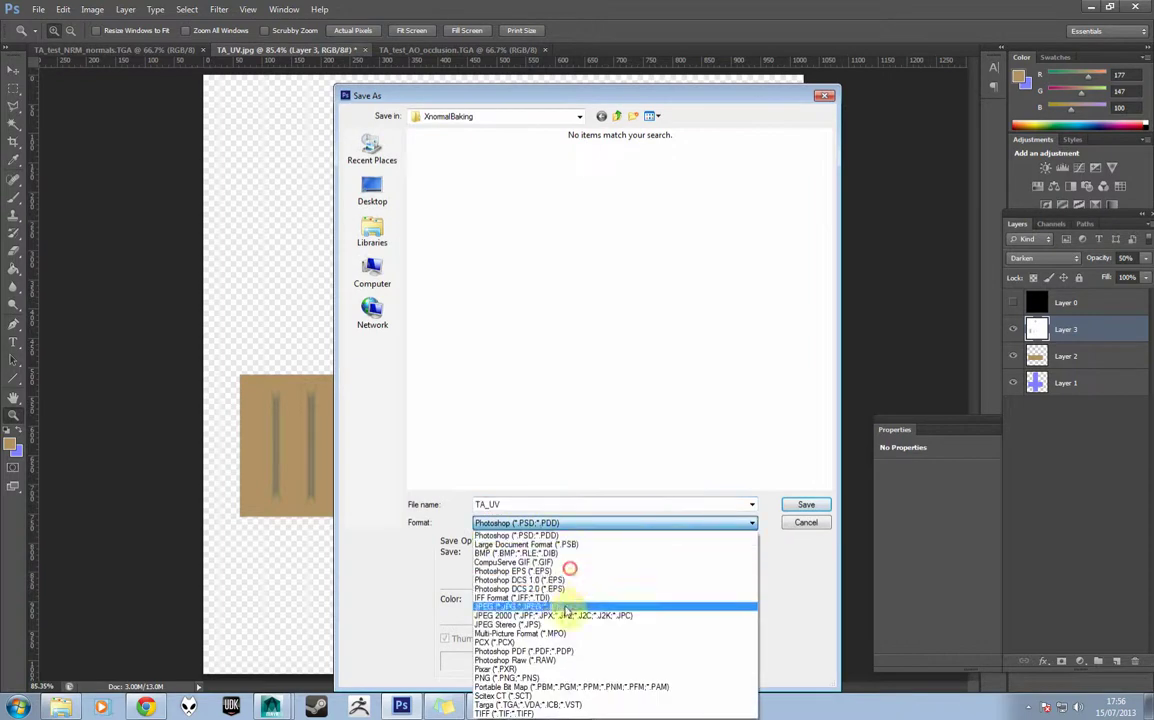
left_click(600, 440)
left_click(804, 522)
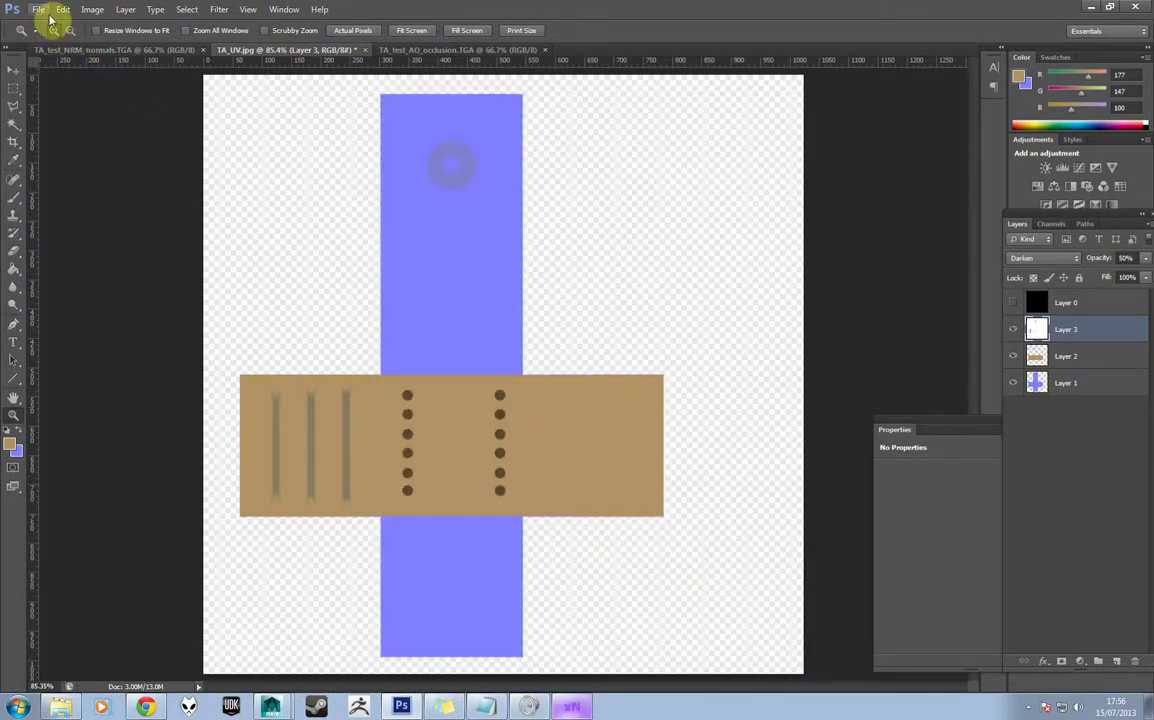
left_click(42, 11)
left_click(105, 172)
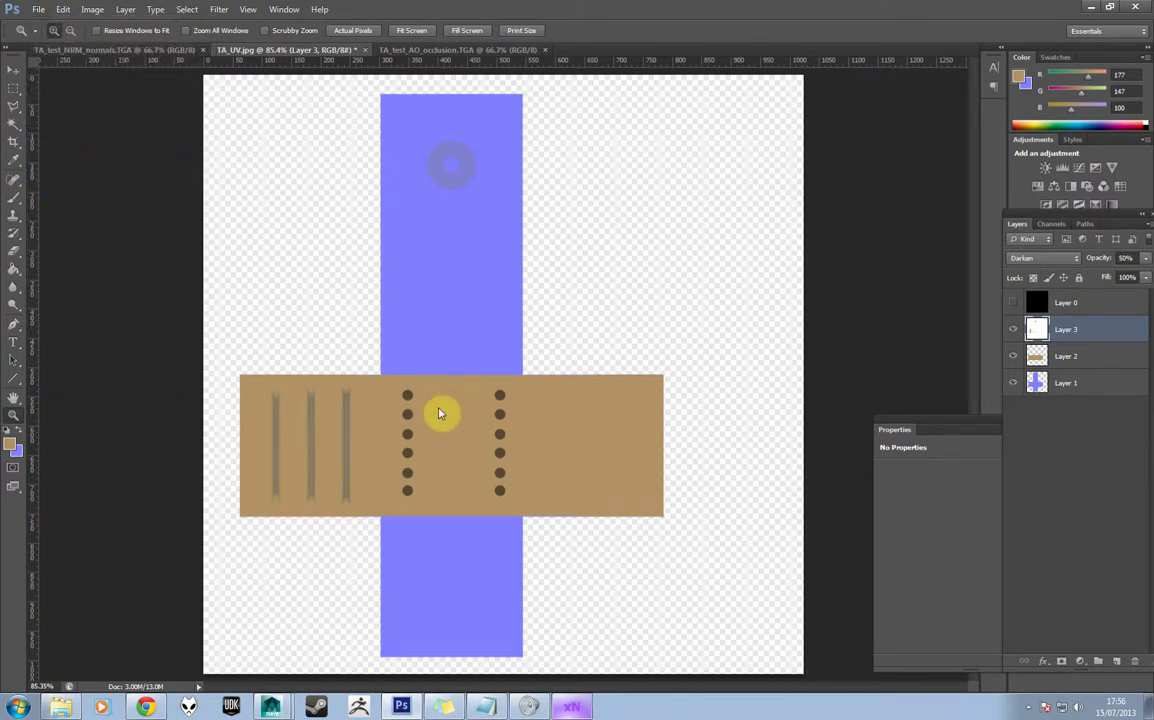
left_click(546, 522)
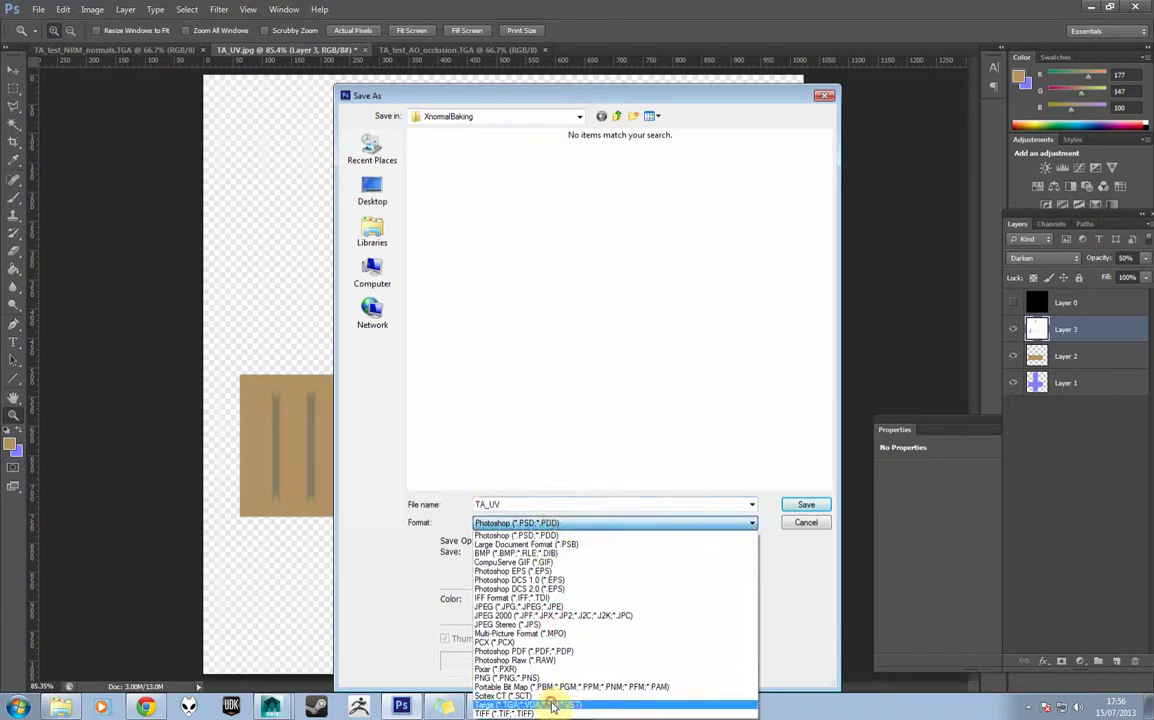
left_click(549, 686)
double_click(524, 504)
type("TA_test_DIF")
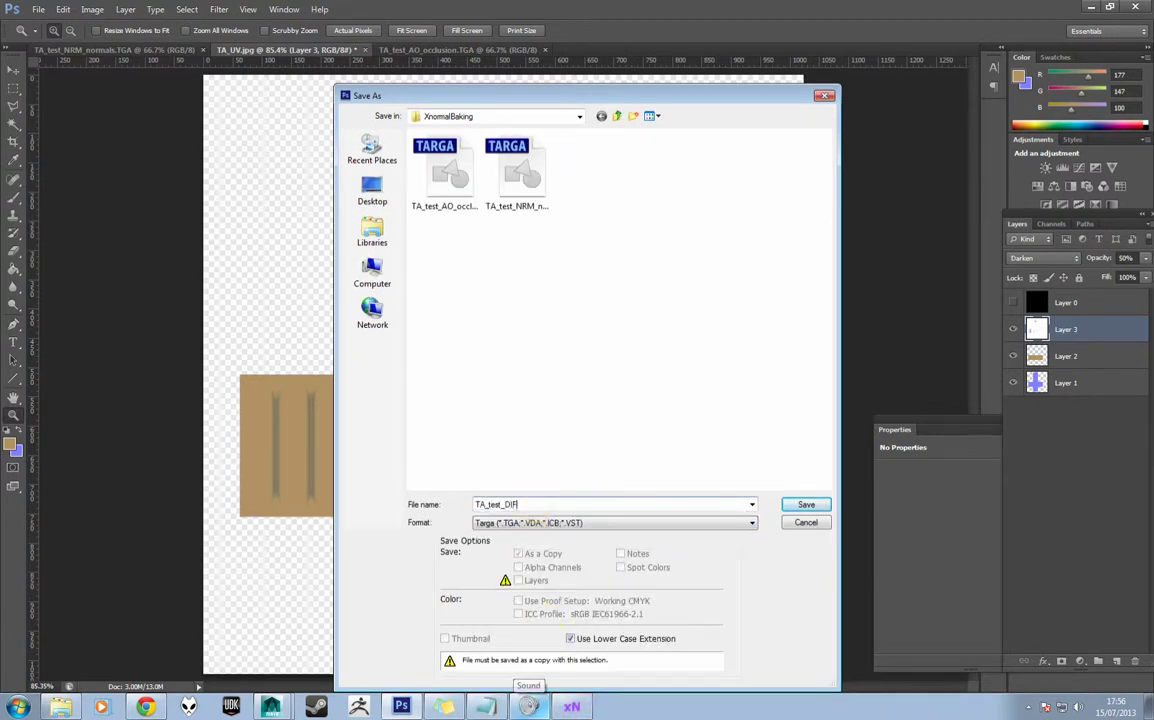
key("Return")
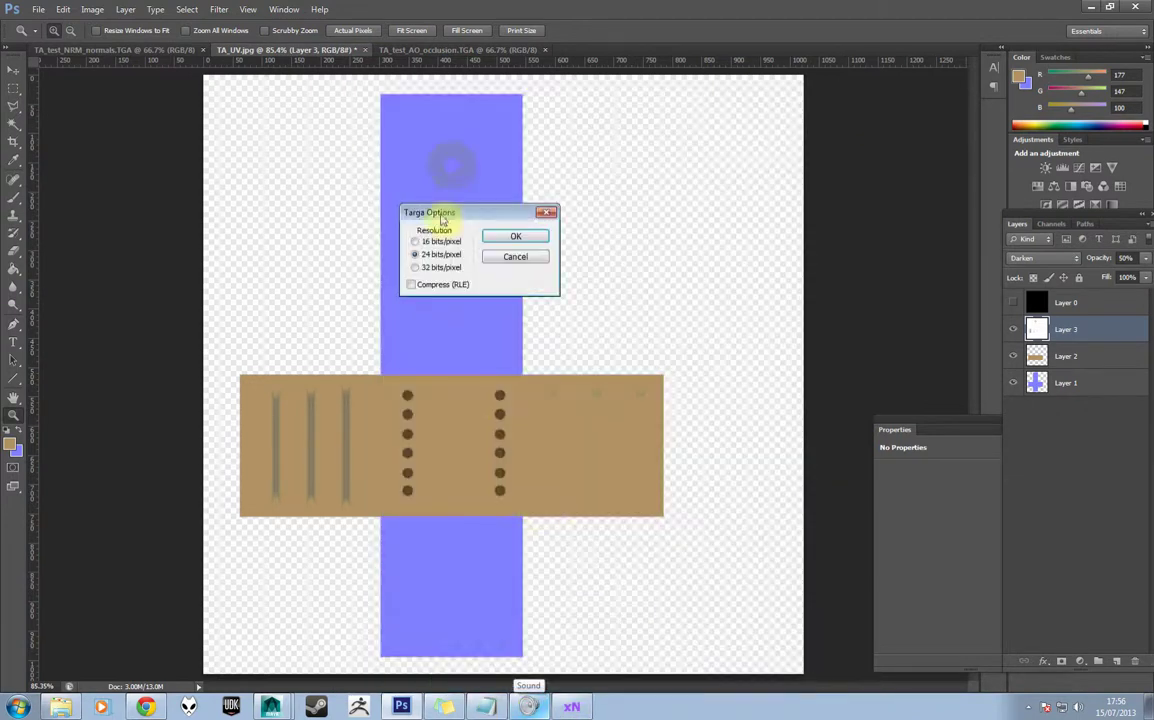
left_click(500, 236)
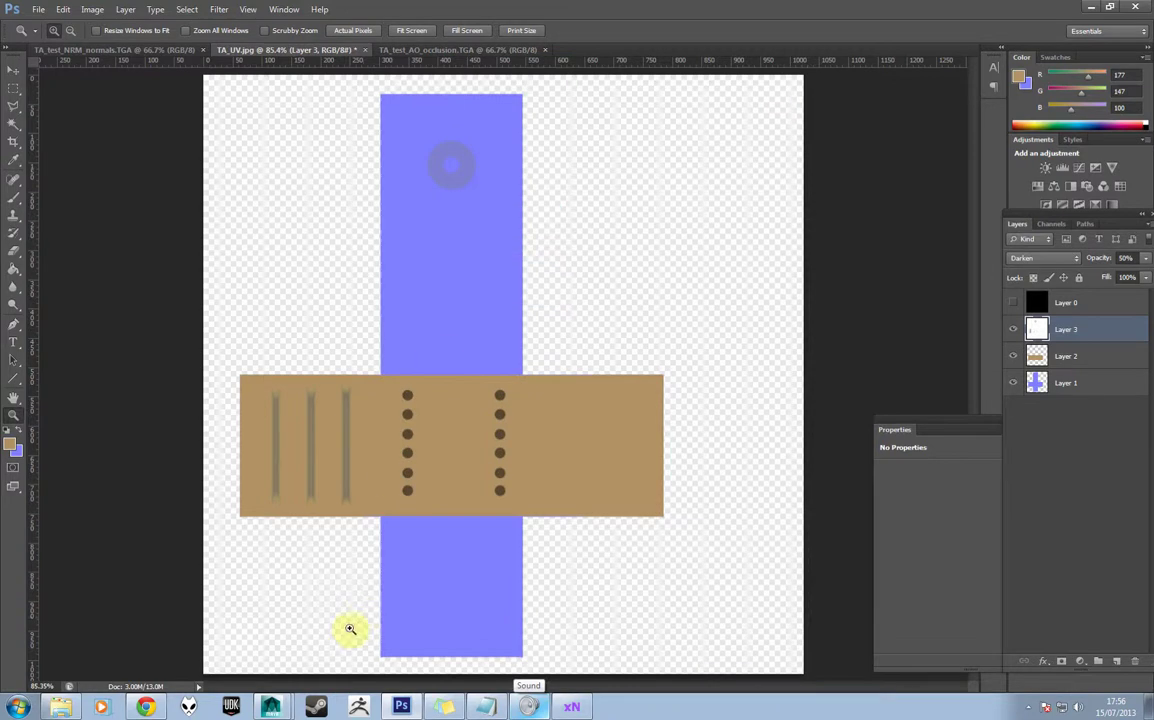
left_click(271, 703)
Assign a new dx11Shader material to the cube, replacing a briefly assigned Lambert
left_click(847, 111)
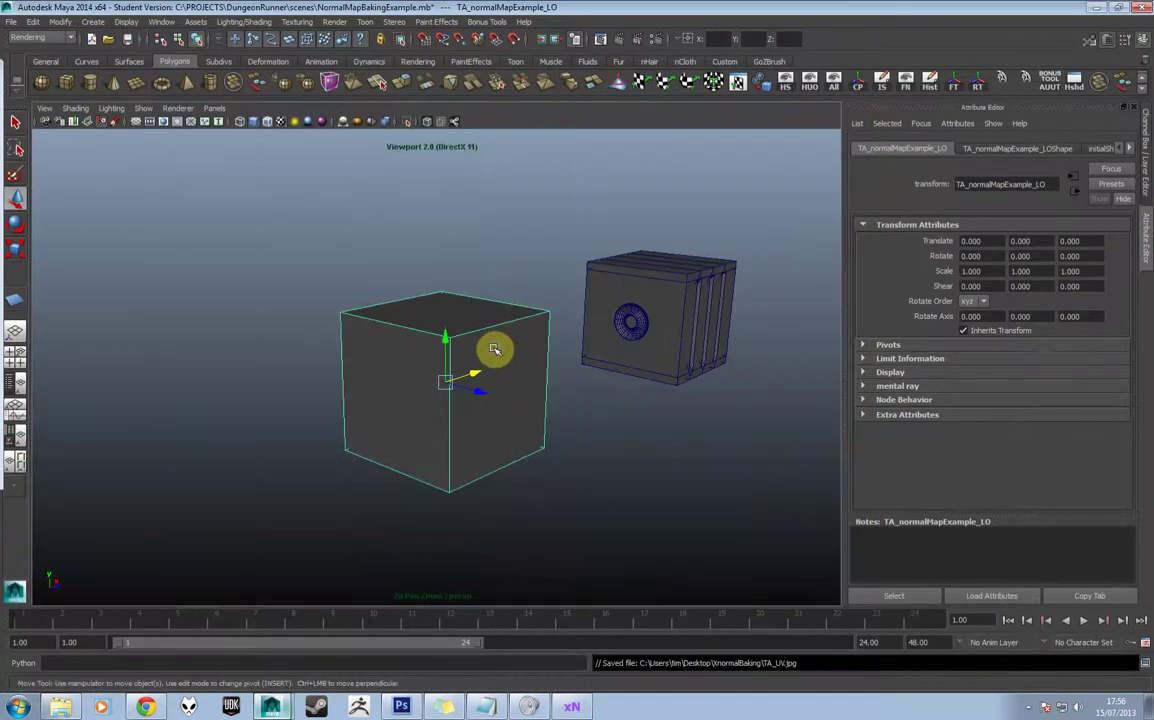
right_click_drag(494, 349, 538, 588)
left_click(500, 384)
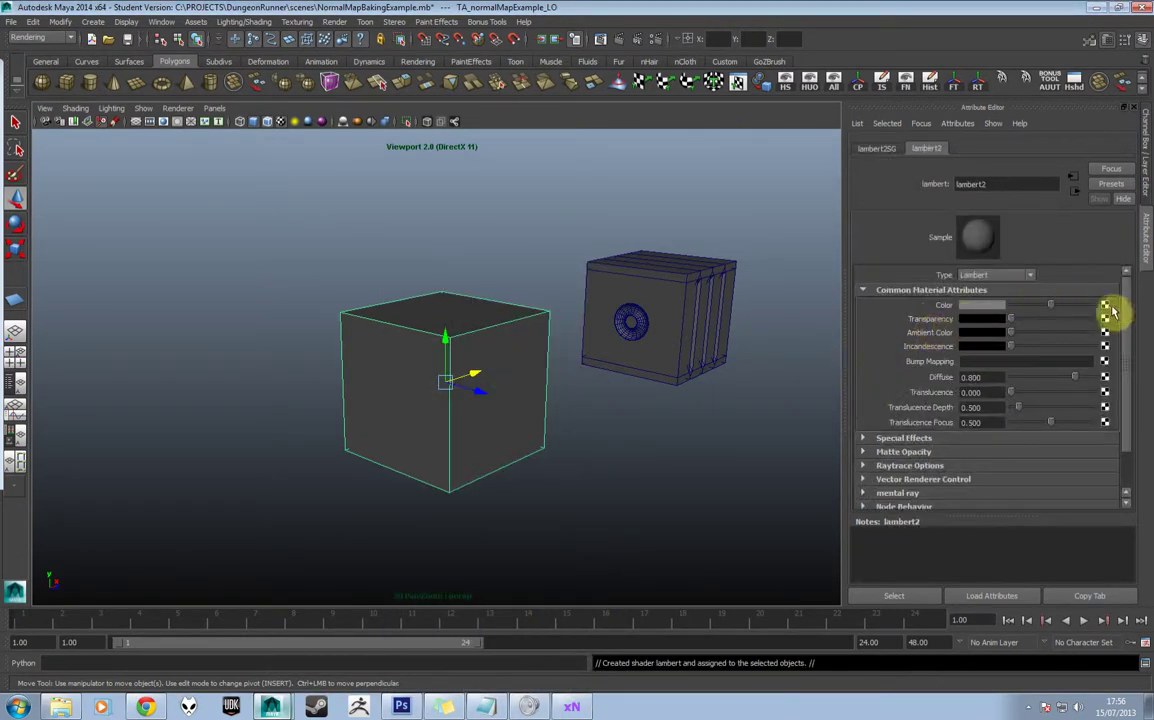
right_click_drag(511, 373, 557, 610)
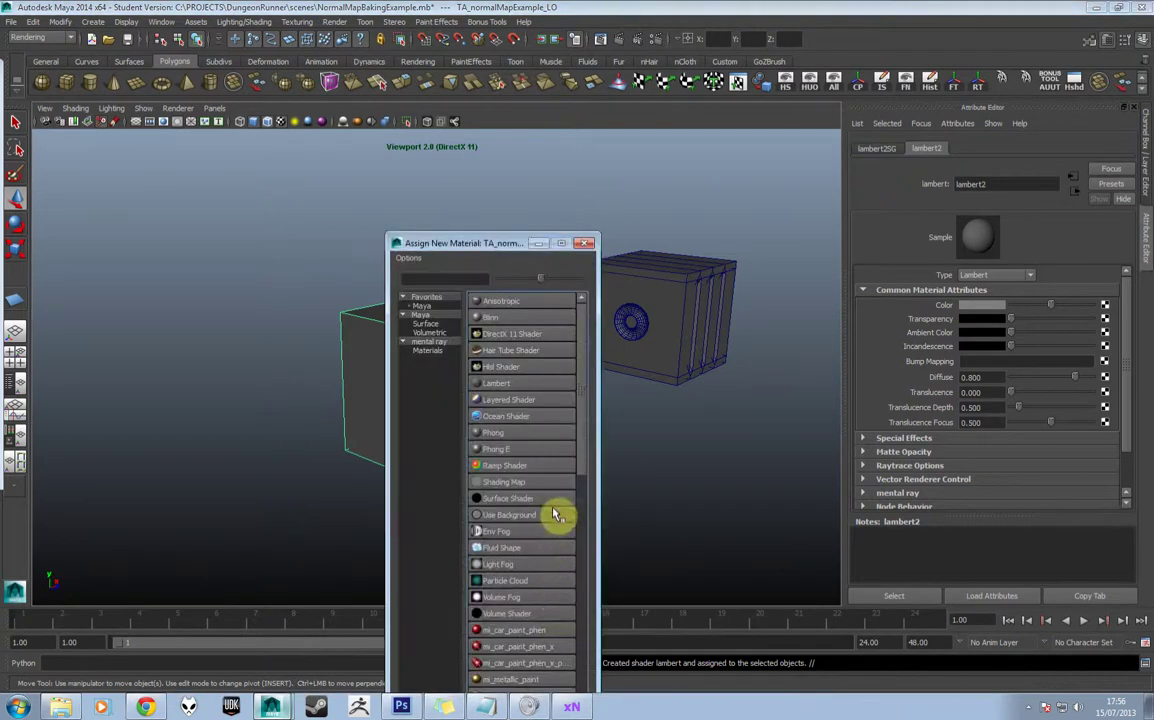
left_click(508, 336)
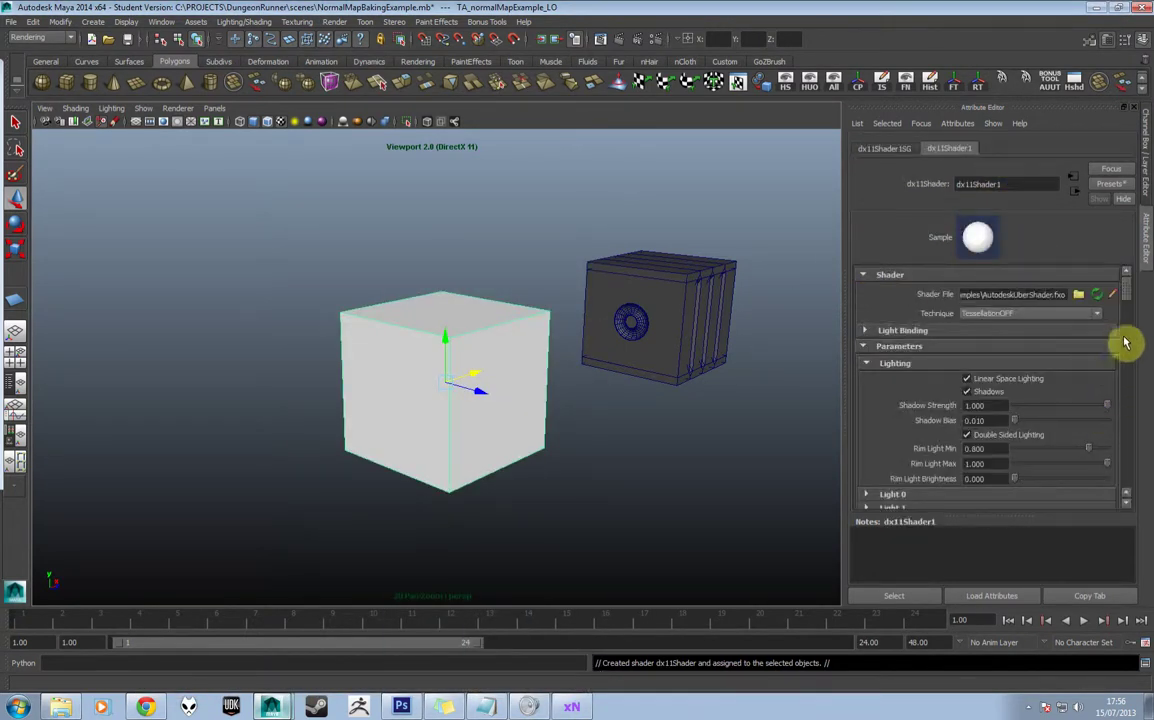
Review the dx11Shader1 attributes and keep the viewport renderer on Viewport 2.0
scroll(1127, 315, "down", 3)
scroll(1129, 318, "down", 2)
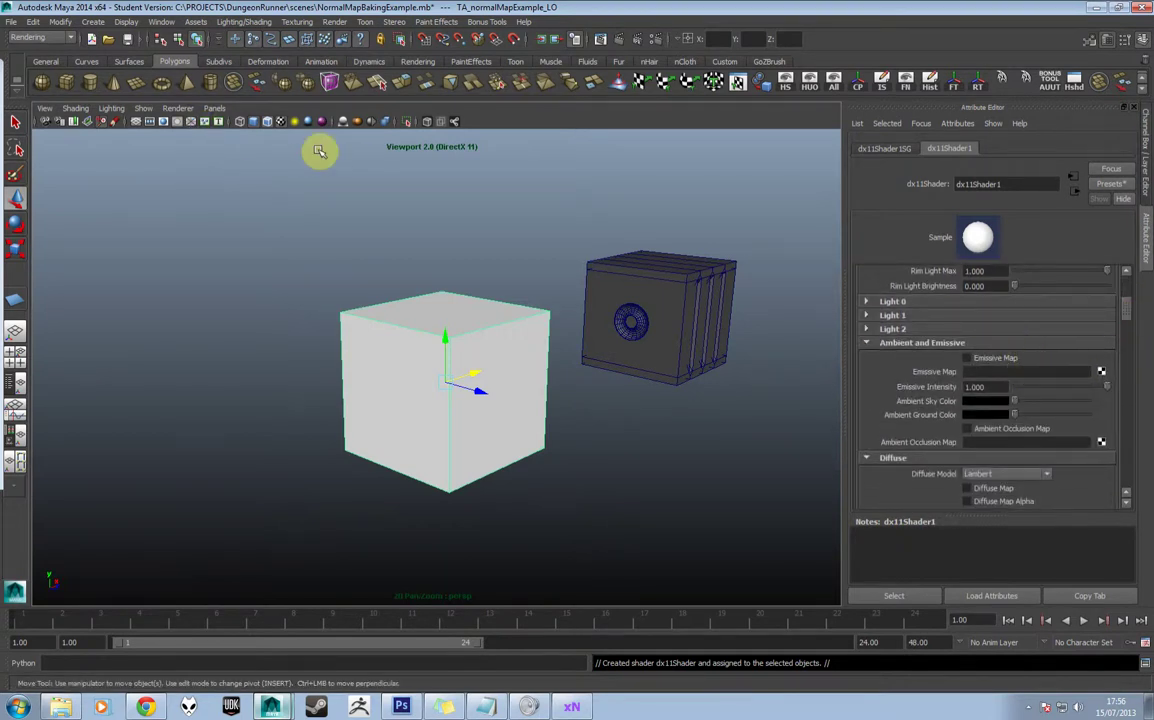
left_click(182, 109)
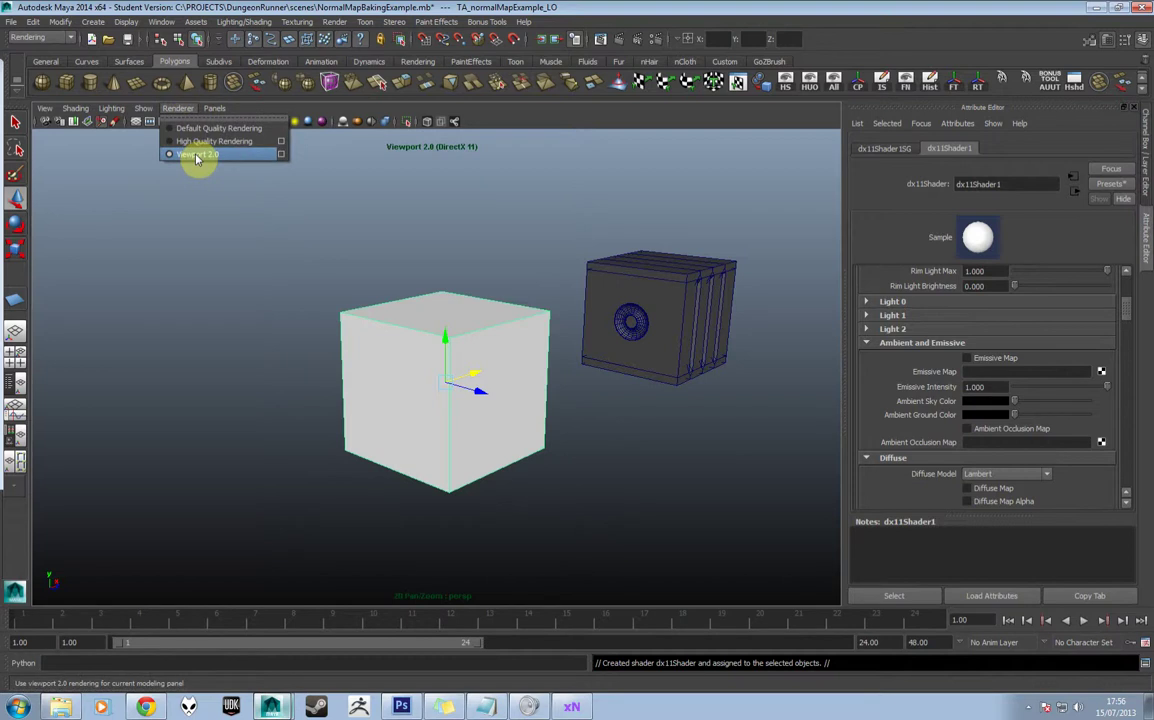
left_click(115, 113)
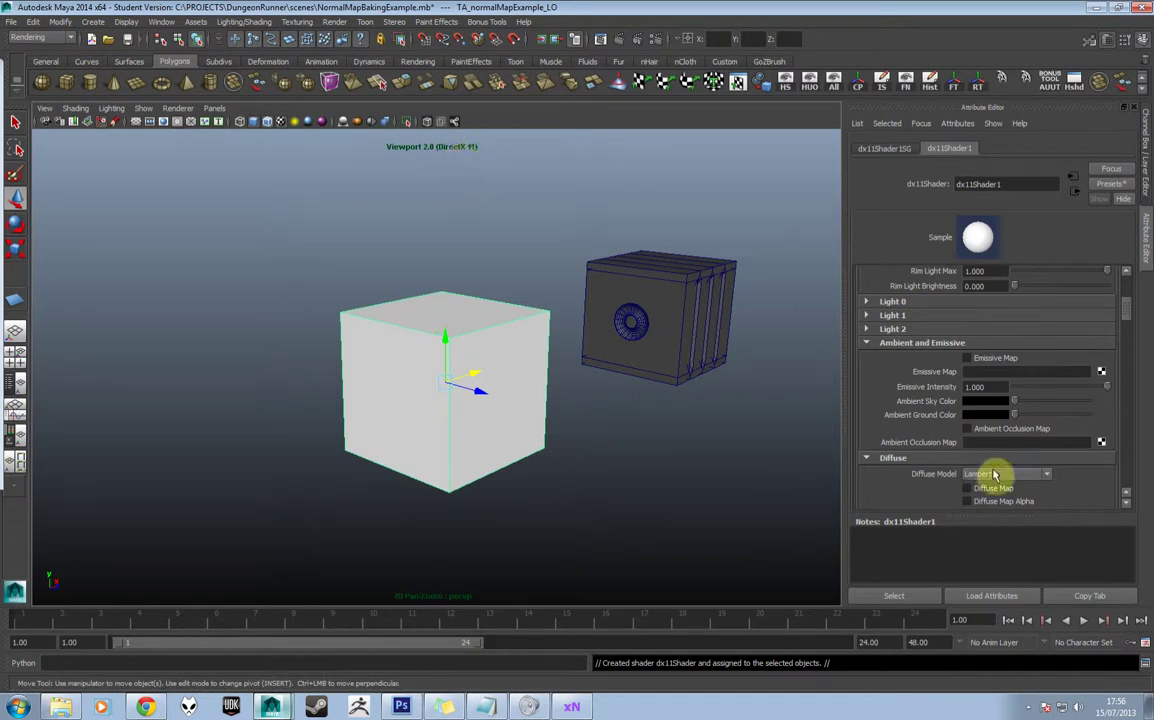
Enable dx11Shader1's diffuse map and load TA_test_DIF.tga from the Desktop XnormalBaking folder
left_click_drag(1130, 315, 1128, 330)
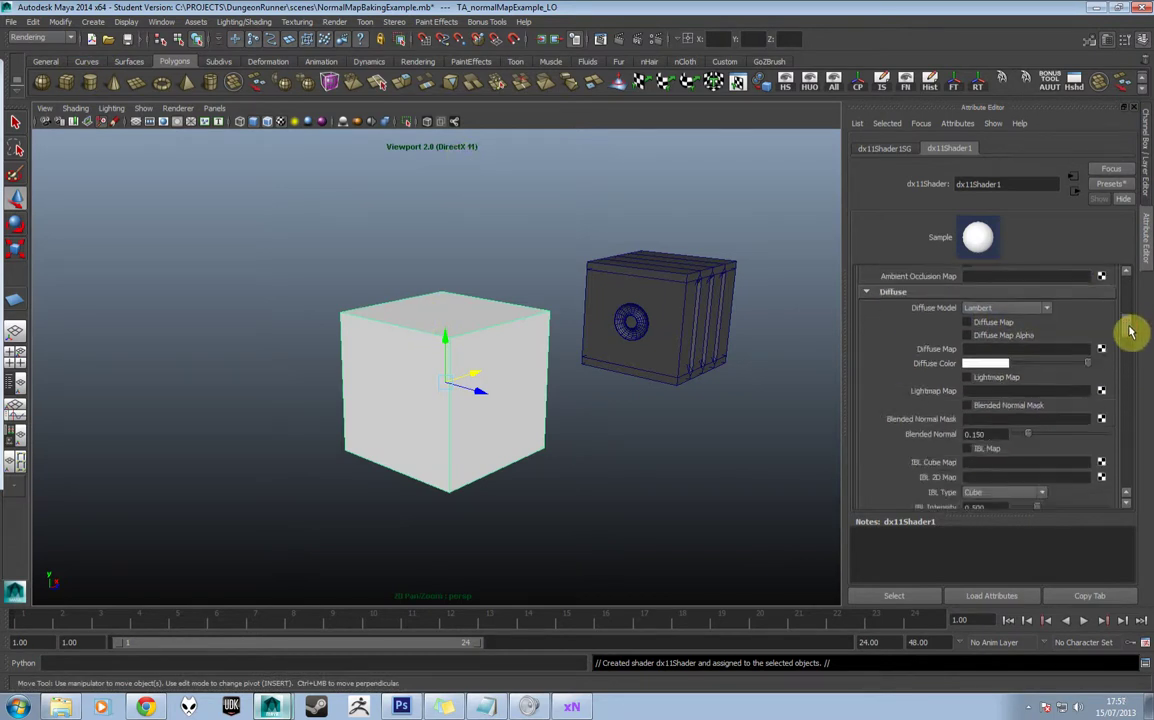
left_click(976, 323)
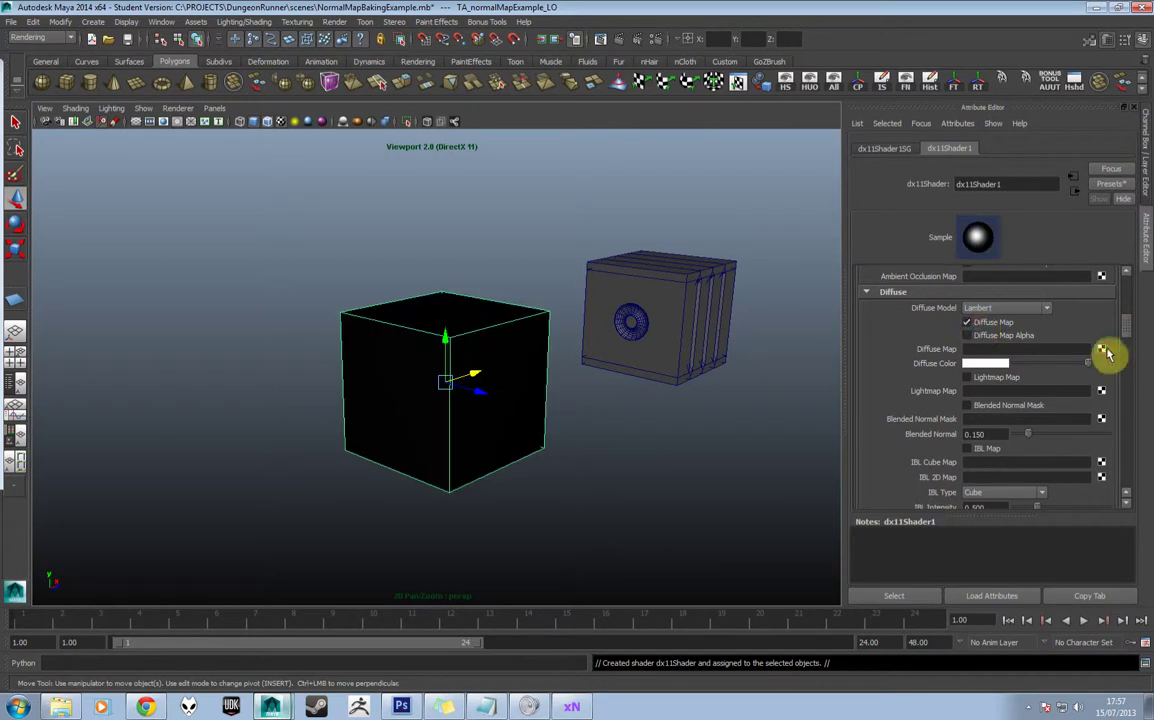
left_click(1103, 349)
left_click(1108, 344)
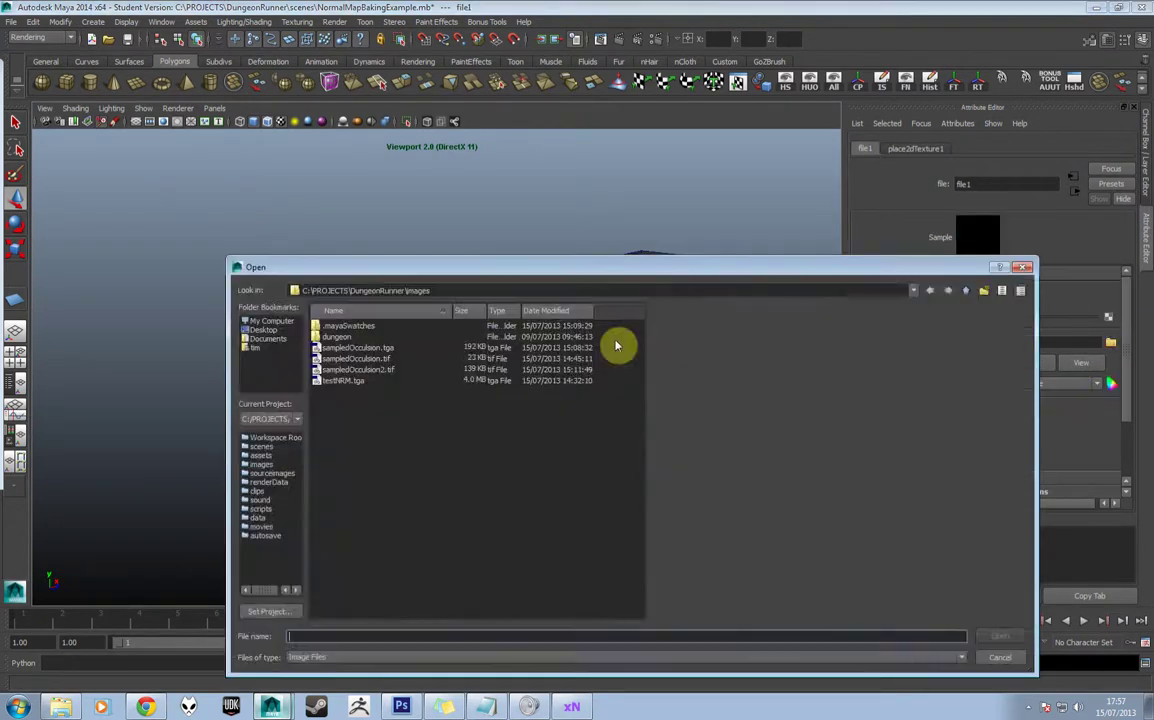
left_click(268, 330)
left_click_drag(639, 368, 639, 403)
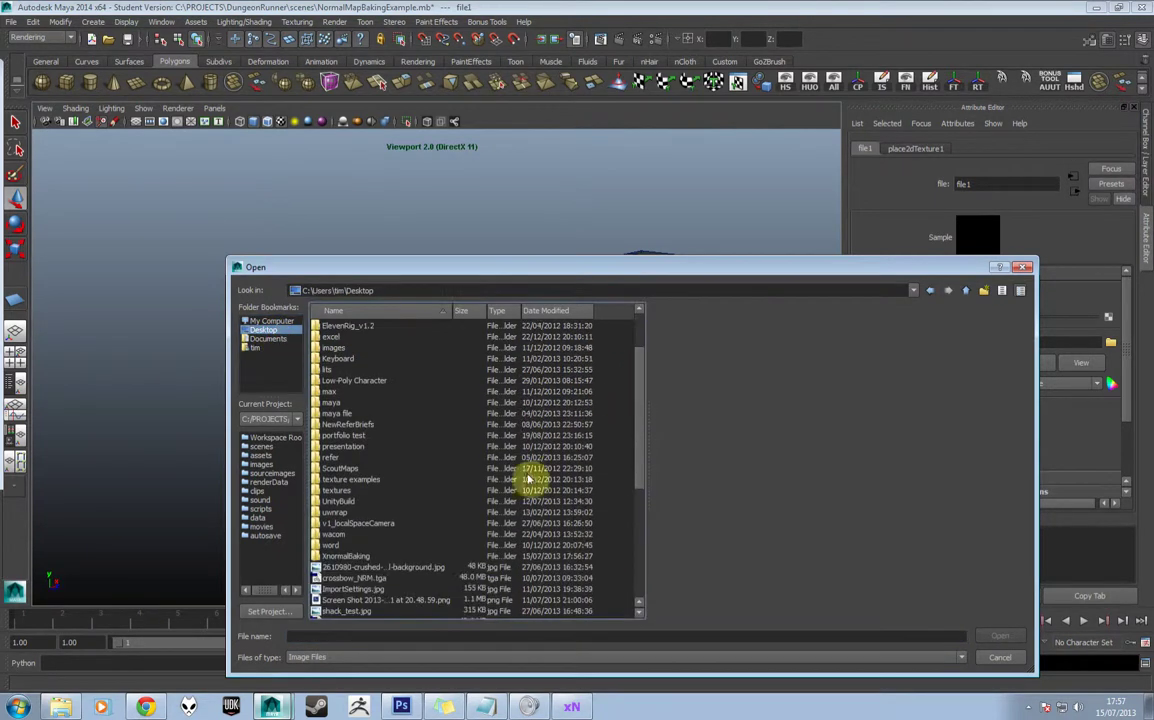
double_click(366, 557)
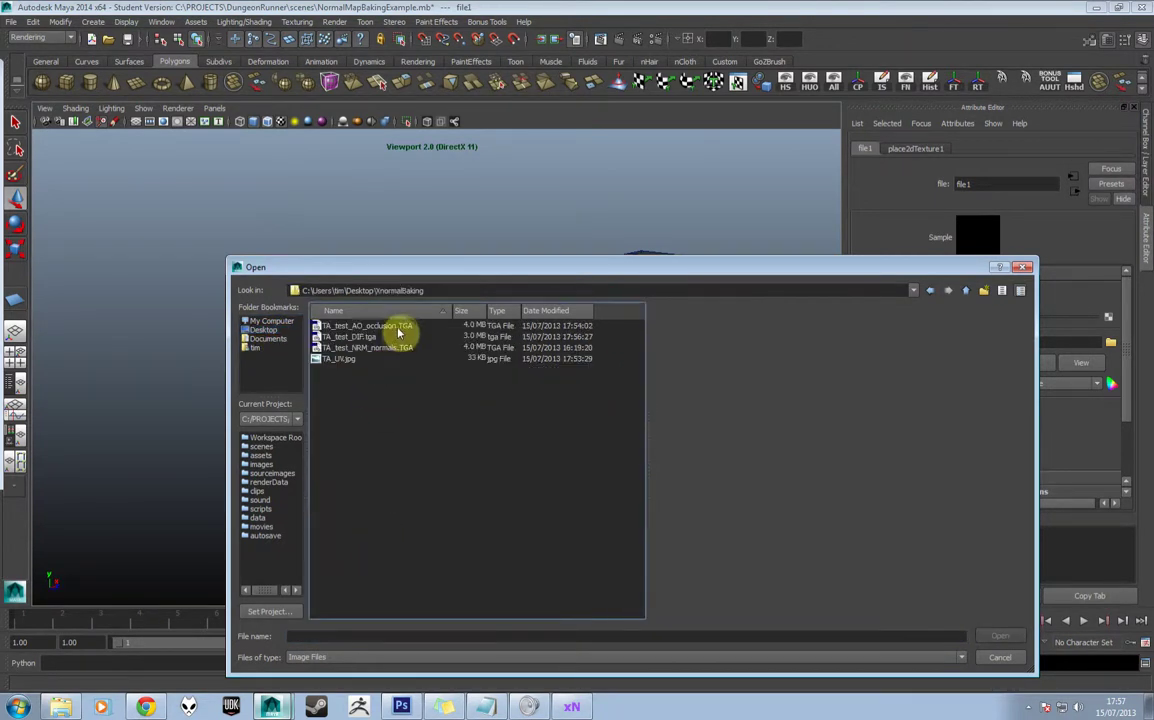
double_click(362, 337)
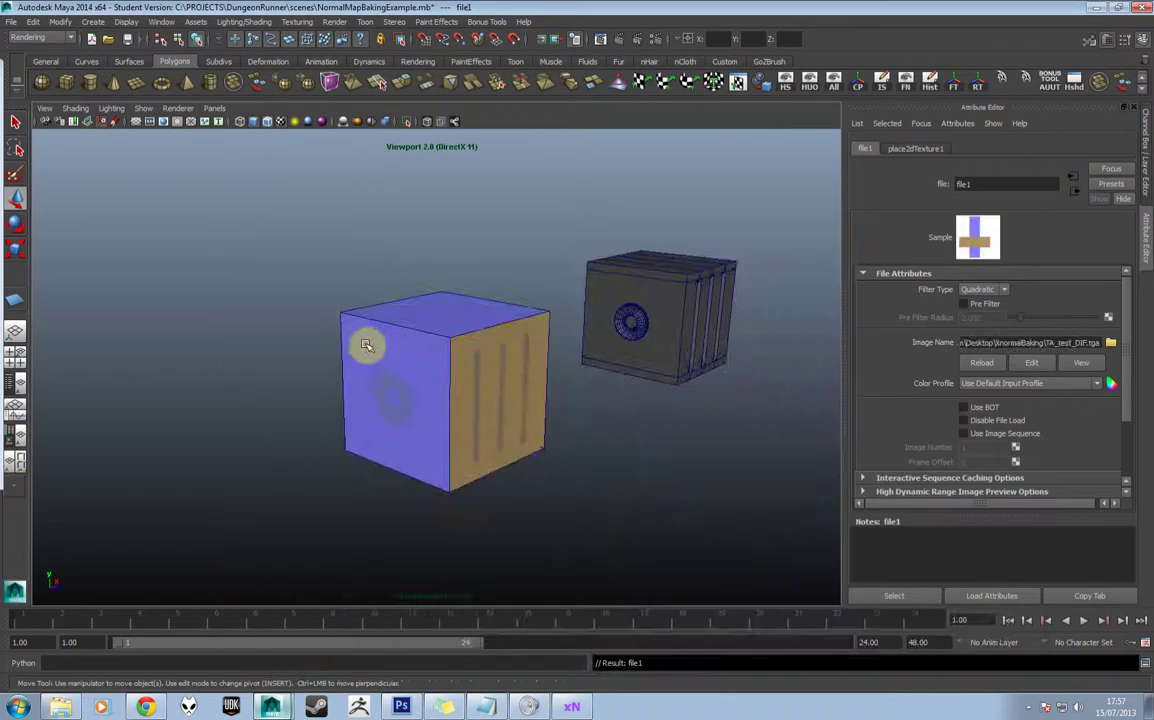
left_click_drag(410, 358, 448, 358, "alt")
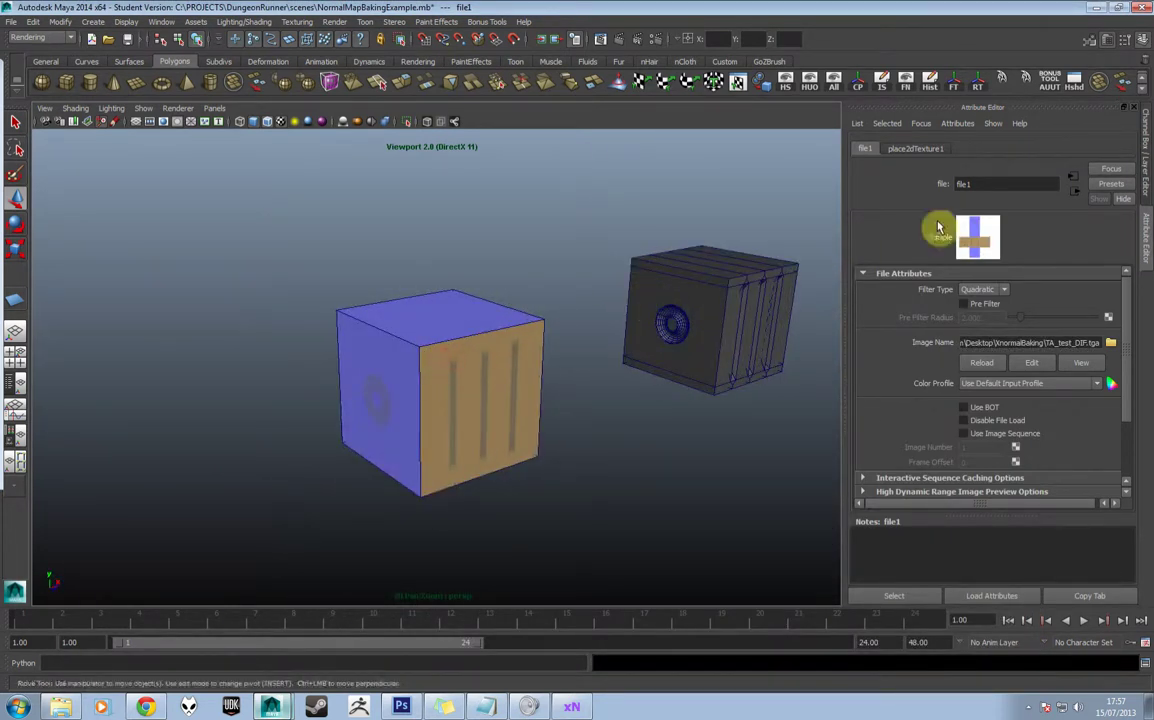
left_click(430, 316)
left_click(1033, 150)
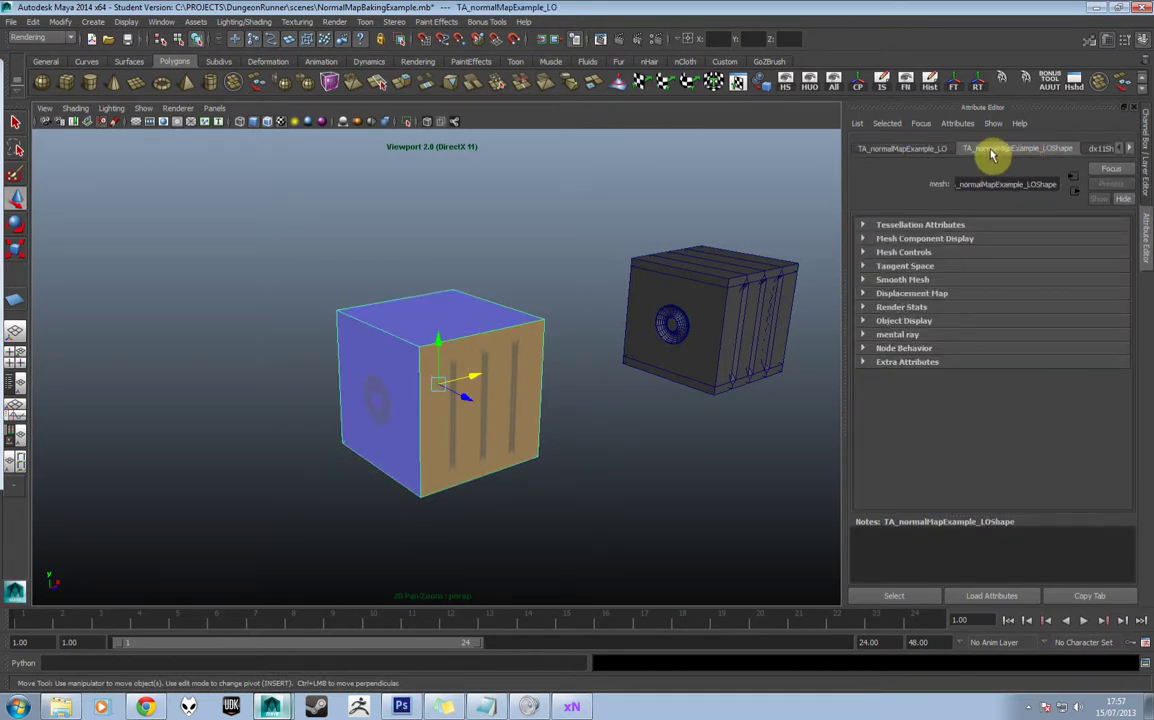
Enable dx11Shader1's normal map and load TA_test_NRM_normals.TGA as its file texture
left_click(1103, 148)
left_click_drag(1126, 324, 1126, 380)
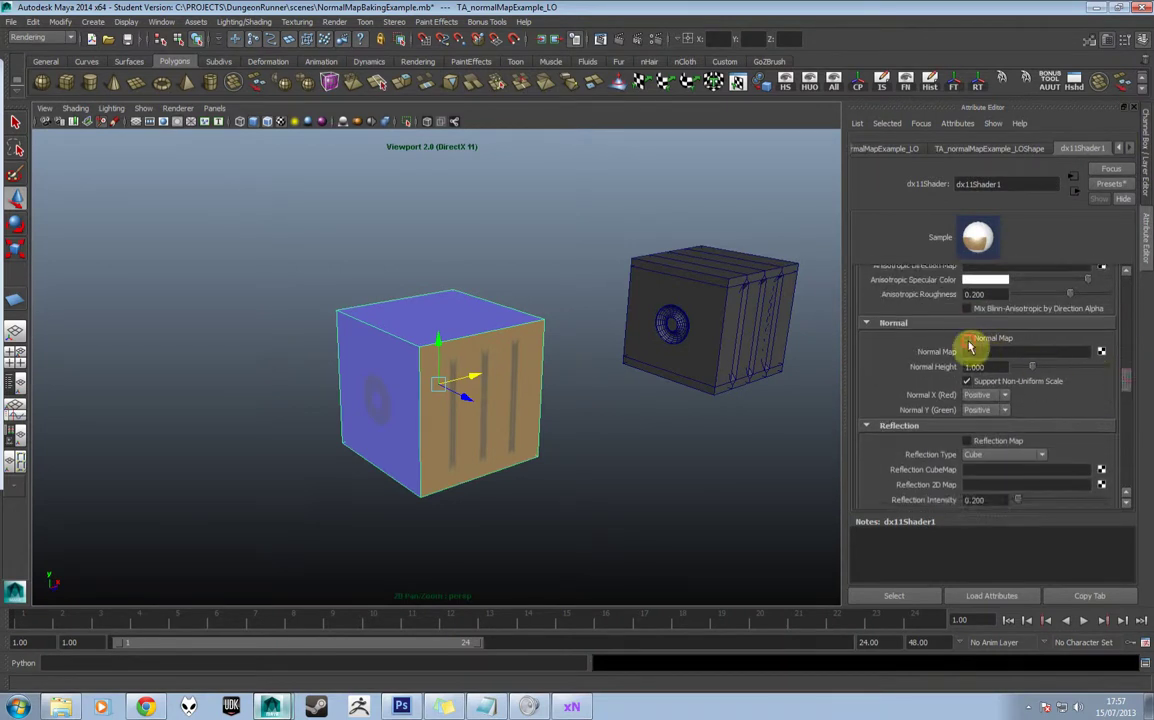
left_click(968, 340)
left_click(1102, 352)
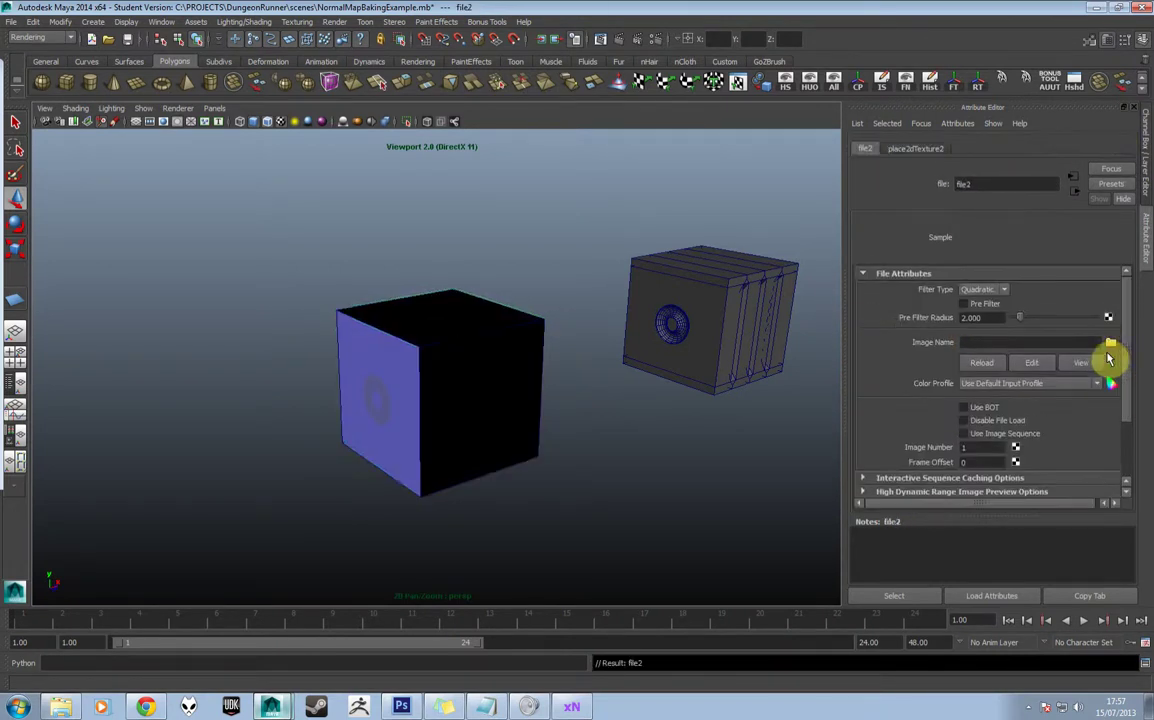
left_click(1109, 344)
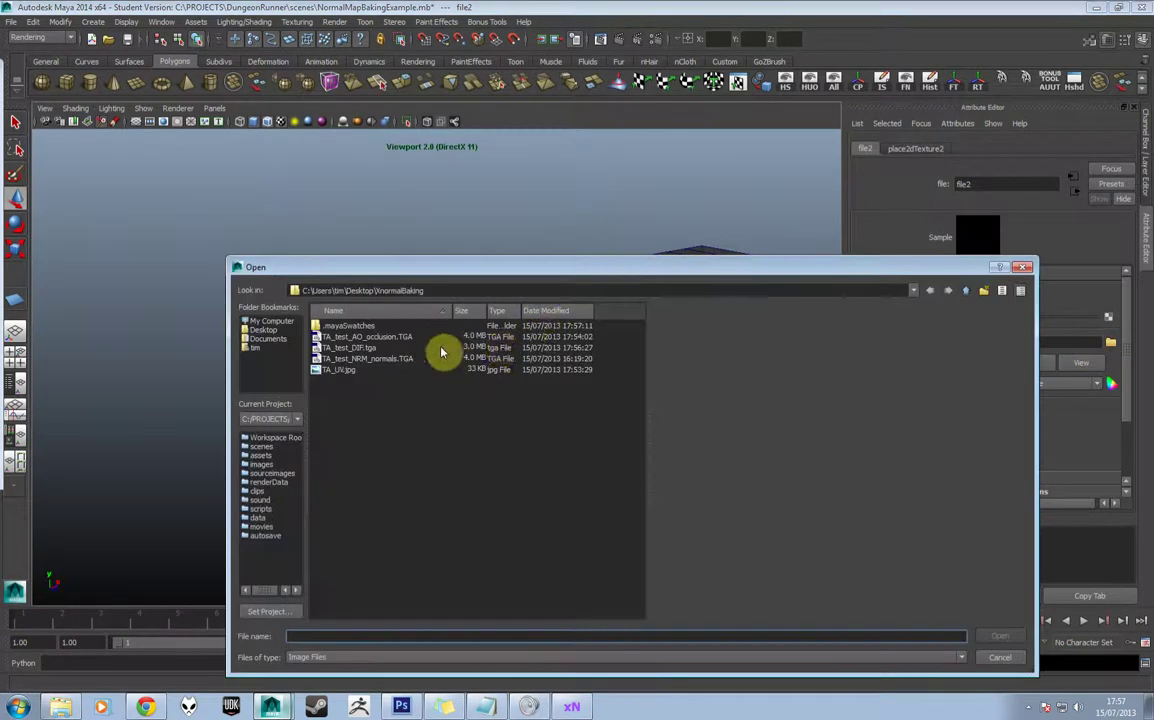
left_click(373, 360)
double_click(373, 360)
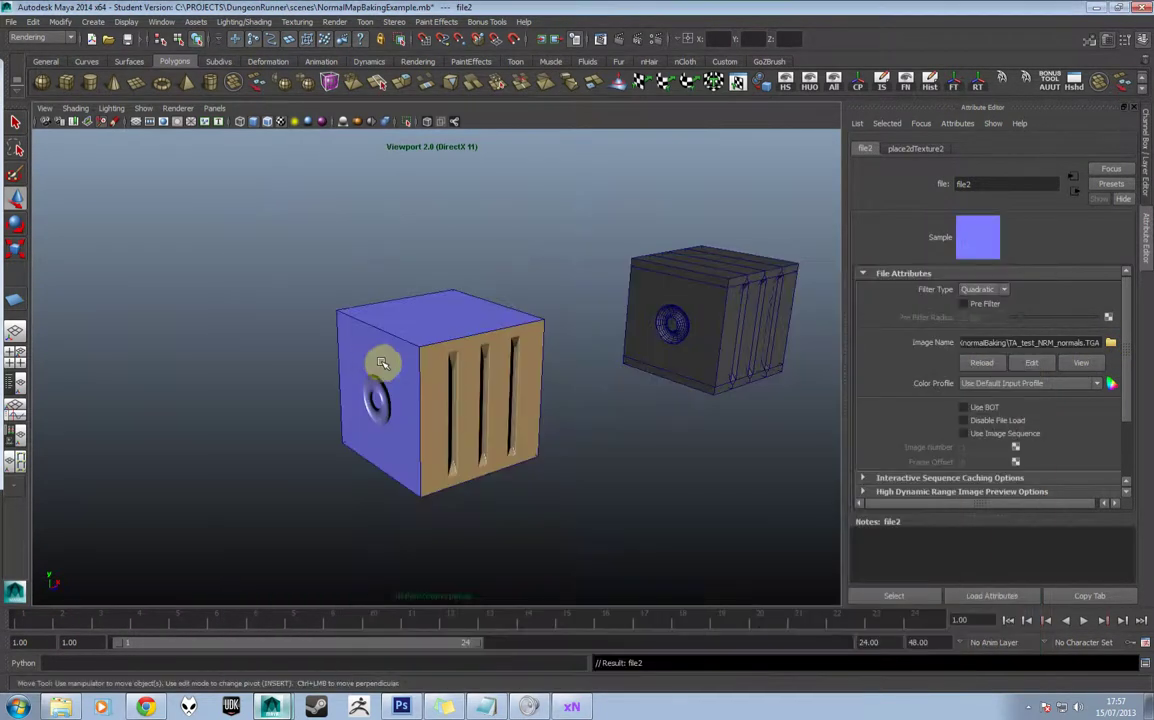
Tumble and zoom around the crate to inspect the normal-map relief, then return to Photoshop
left_click_drag(505, 325, 273, 140, "alt")
left_click_drag(473, 245, 479, 343, "alt")
scroll(371, 333, "up", 5)
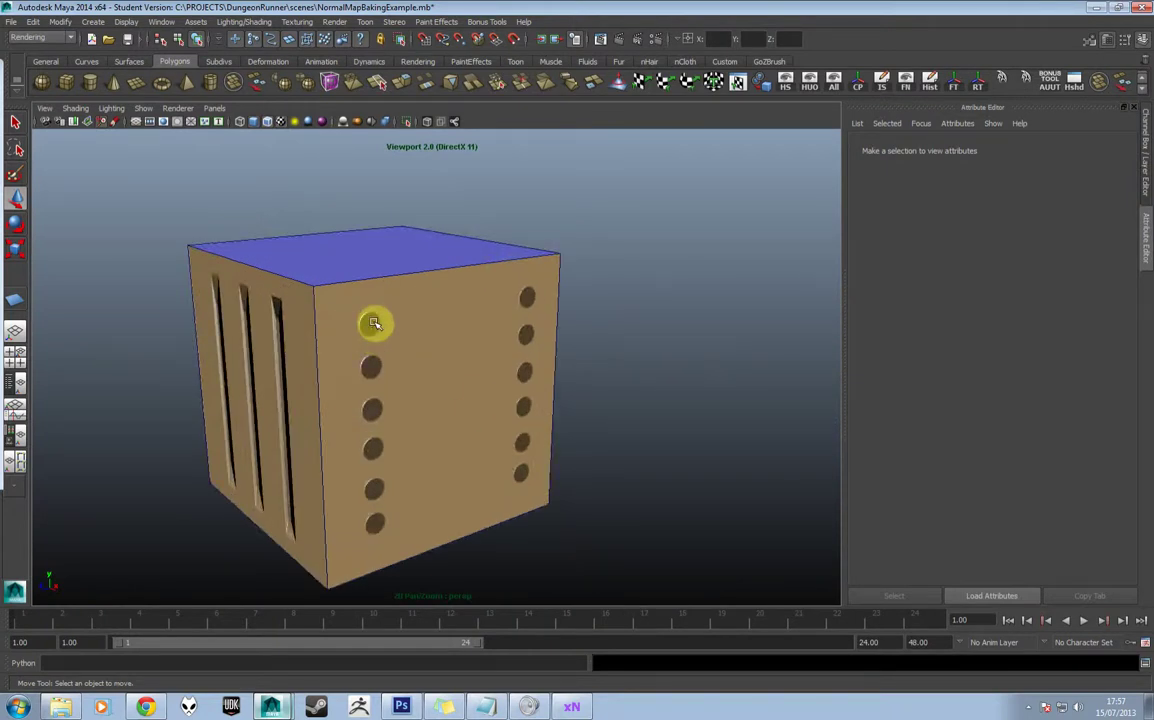
scroll(360, 320, "up", 3)
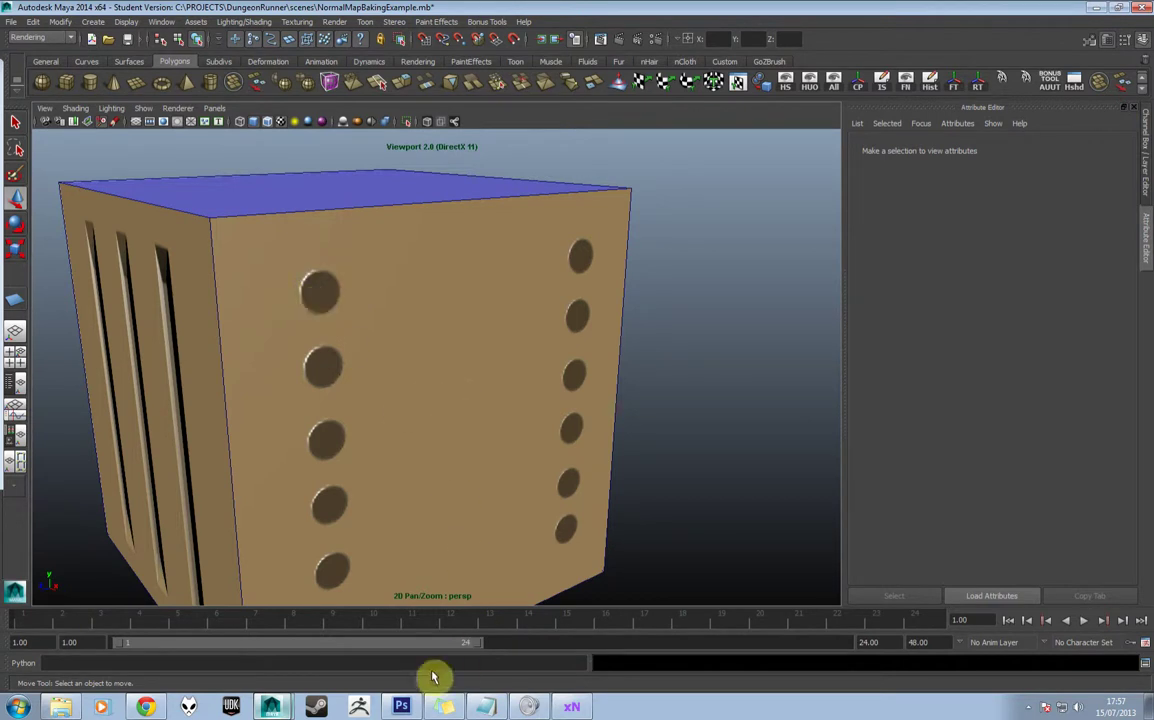
left_click(403, 706)
left_click(14, 88)
Erase the dark dots from the tan strip and resave over TA_test_DIF.tga as Targa
left_click_drag(389, 383, 512, 514)
key("Delete")
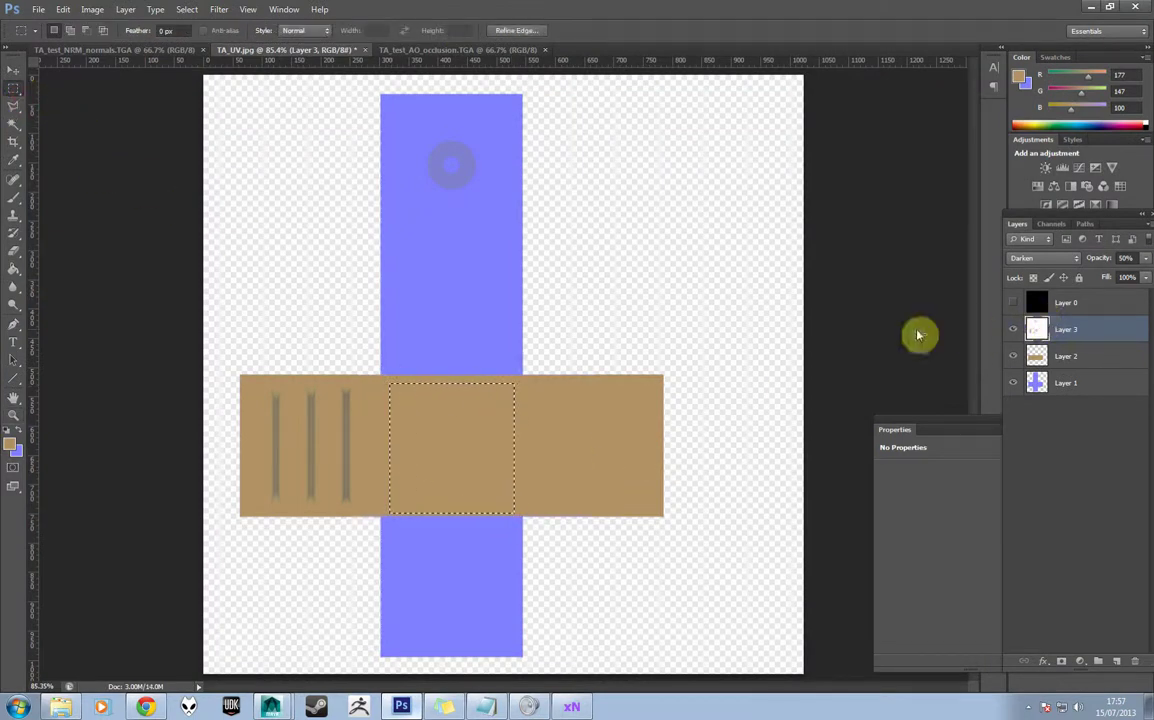
left_click(37, 9)
left_click(103, 173)
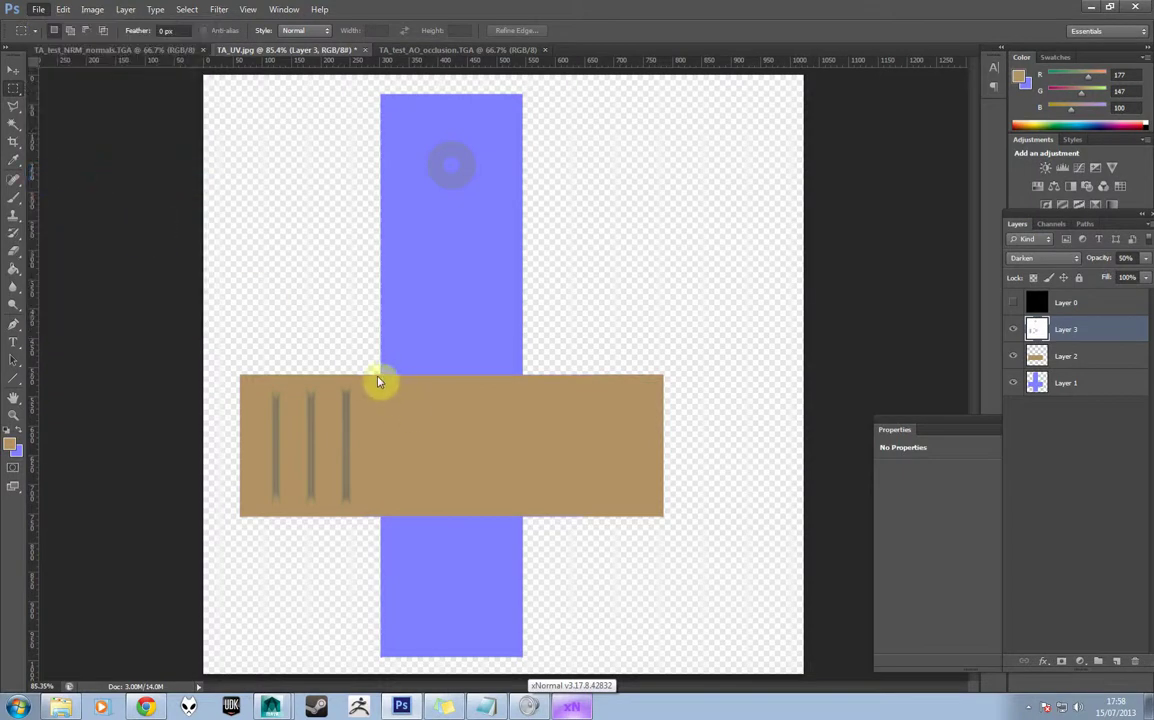
left_click(590, 522)
left_click(540, 697)
double_click(590, 175)
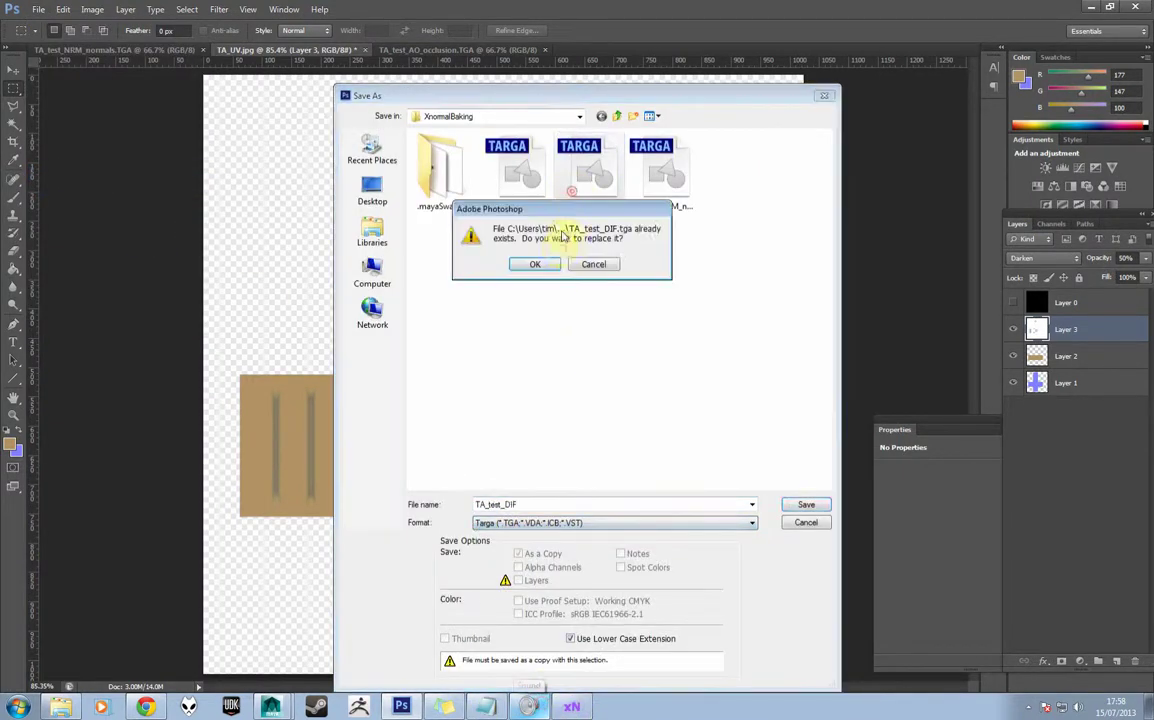
left_click(546, 265)
left_click(520, 240)
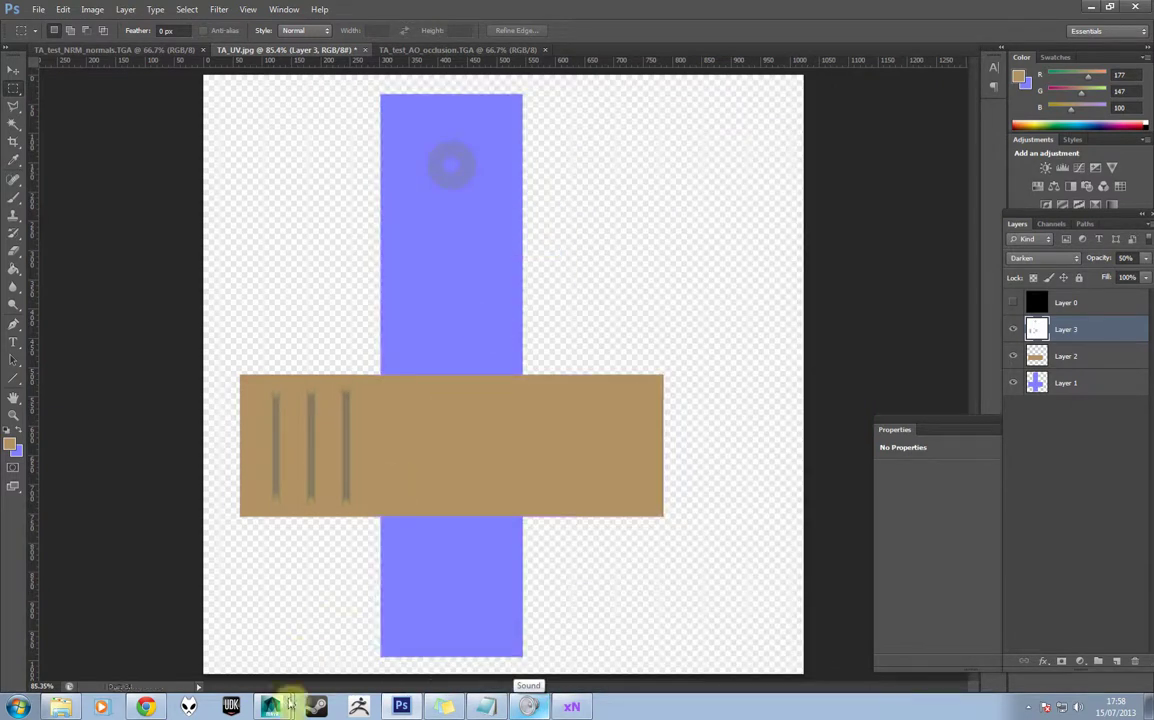
Select the cube and check its normal map's file node in dx11Shader1
left_click(276, 675)
left_click(451, 361)
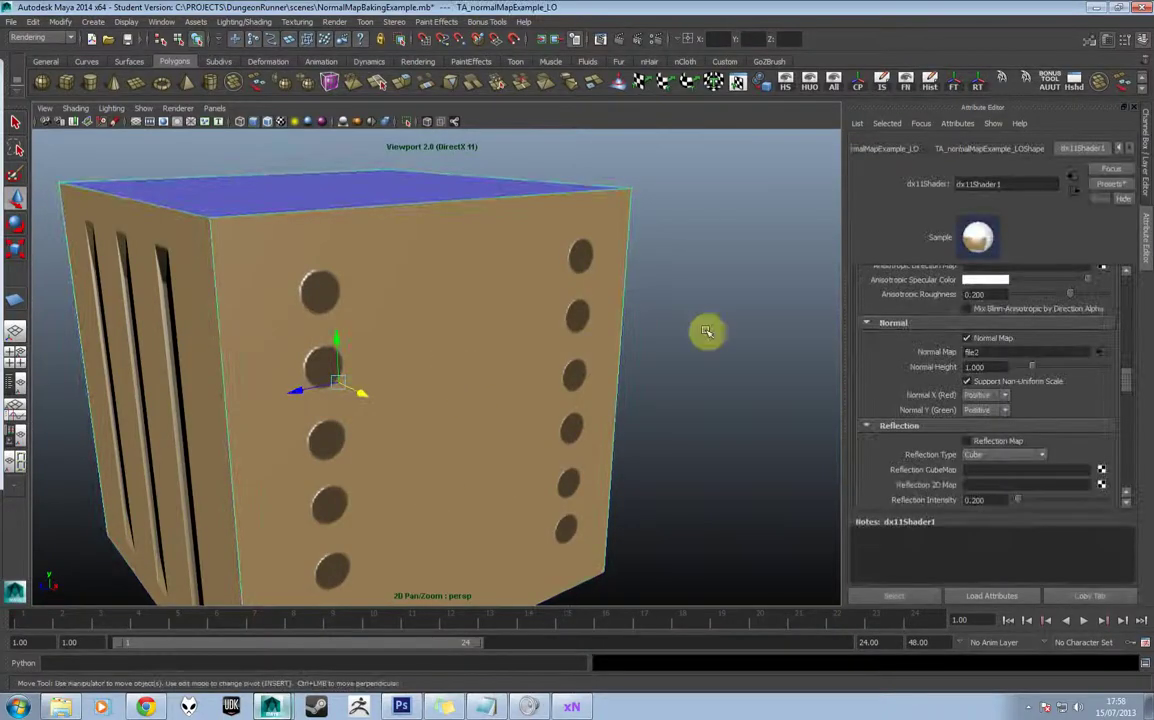
left_click(1103, 354)
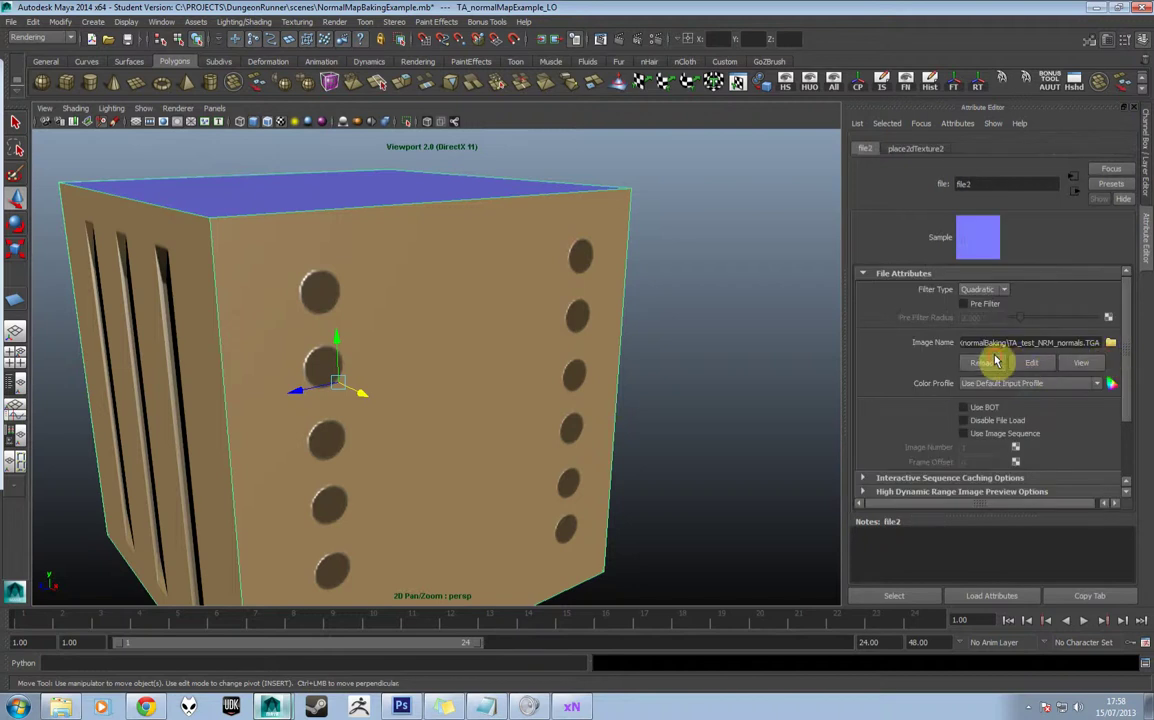
left_click(1110, 343)
left_click(1029, 272)
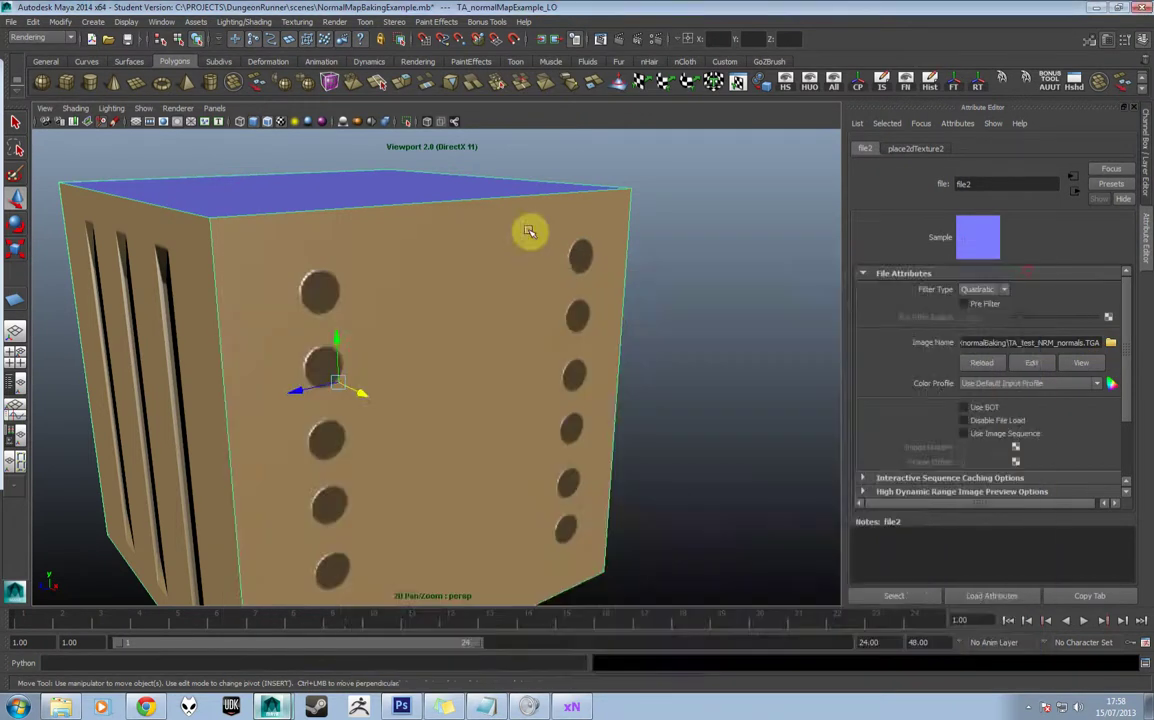
left_click(528, 232)
left_click(1127, 311)
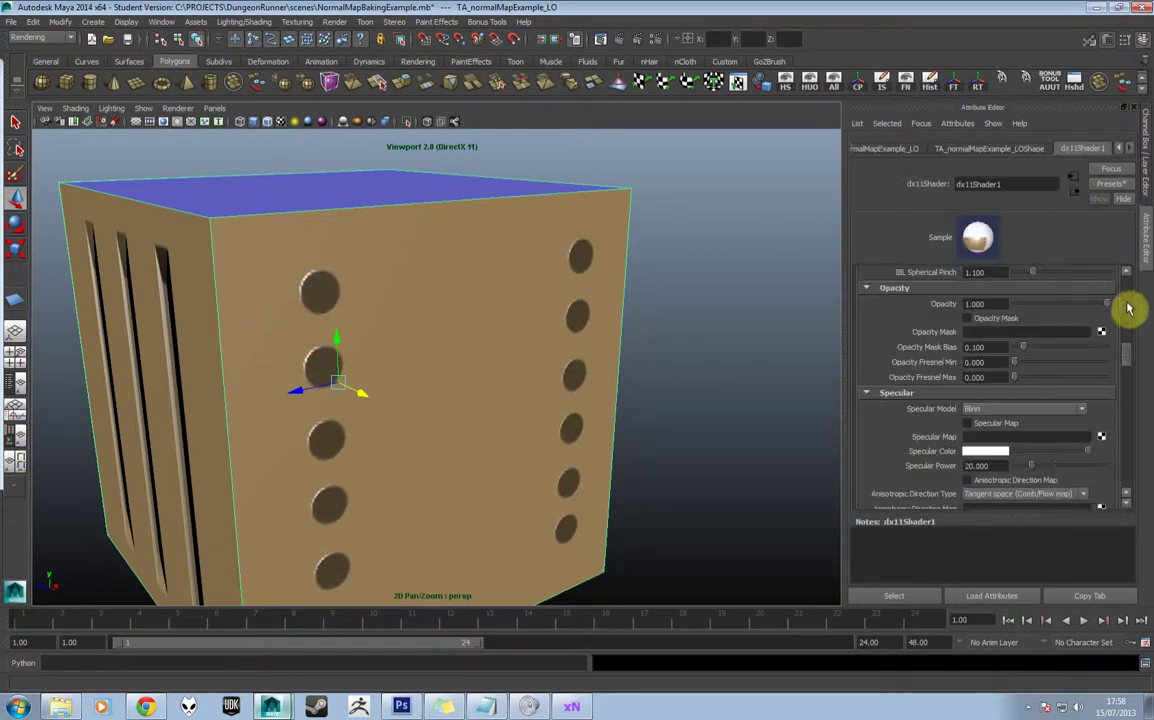
mouse_move(1129, 344)
left_mouse_down()
mouse_move(1128, 290)
mouse_move(1127, 328)
left_mouse_up()
Reload file1's TA_test_DIF.tga and view the textured cube without the dark dots
left_click(1099, 450)
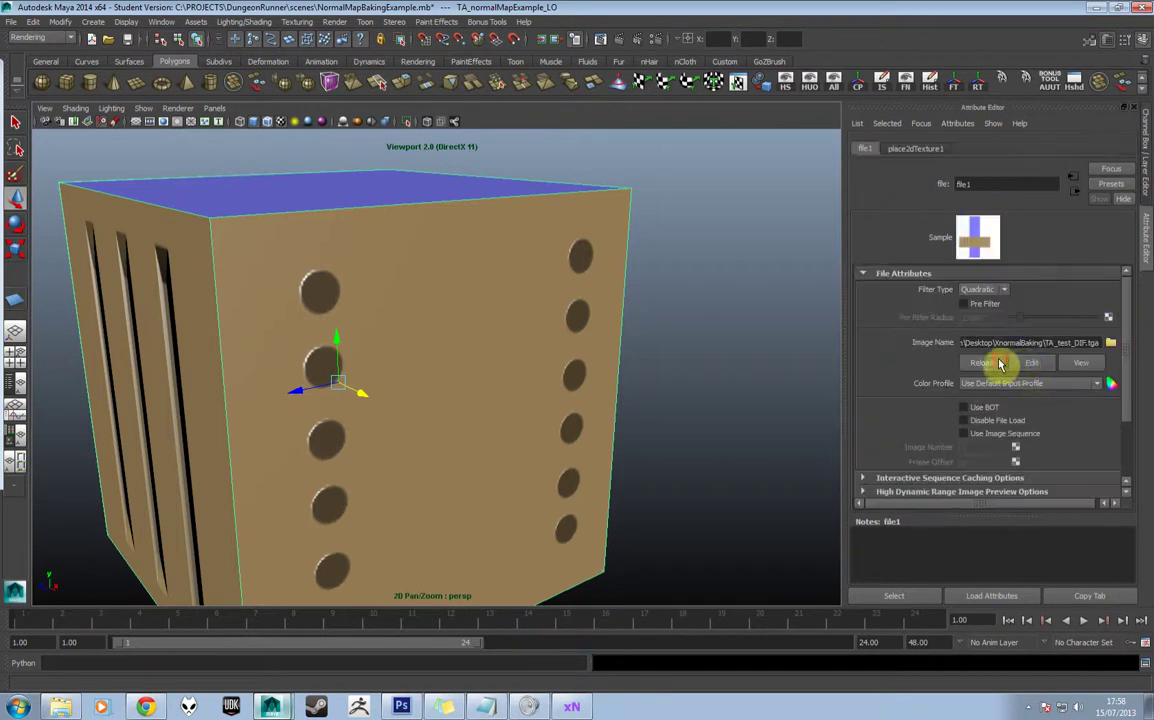
left_click(768, 348)
left_click_drag(644, 342, 596, 368, "alt")
left_click(268, 125)
left_click_drag(443, 304, 381, 334, "alt")
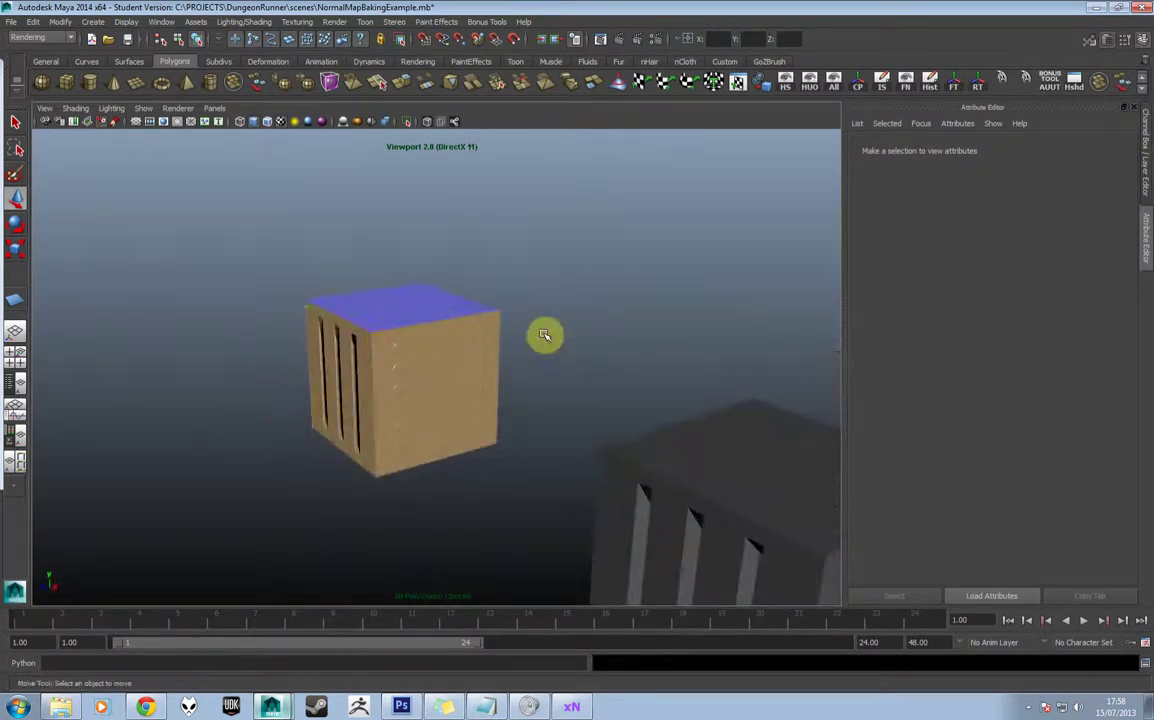